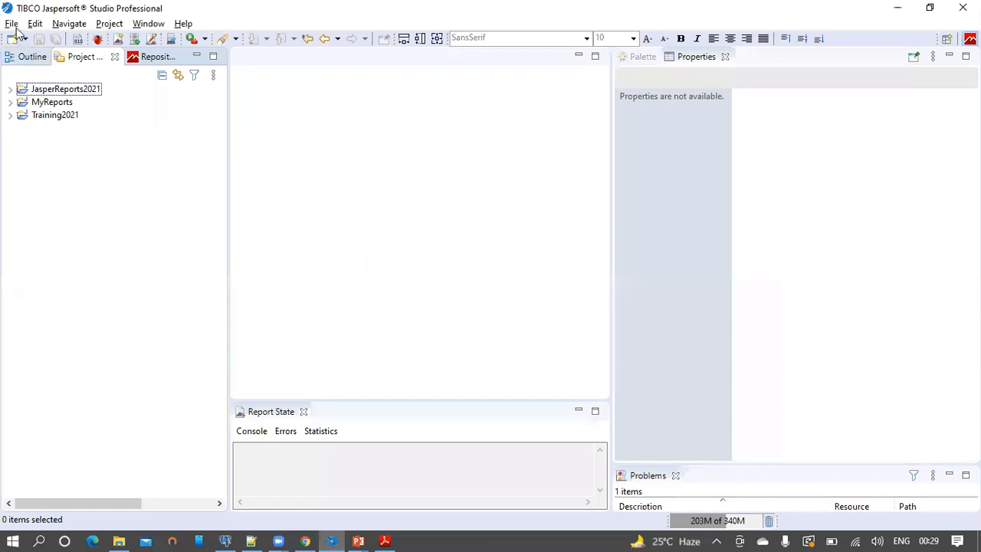
Start a new Jasper report from the Blank A4 template with the JasperReports2021 project as its parent folder.
mouse_move(27, 40)
left_click(283, 40)
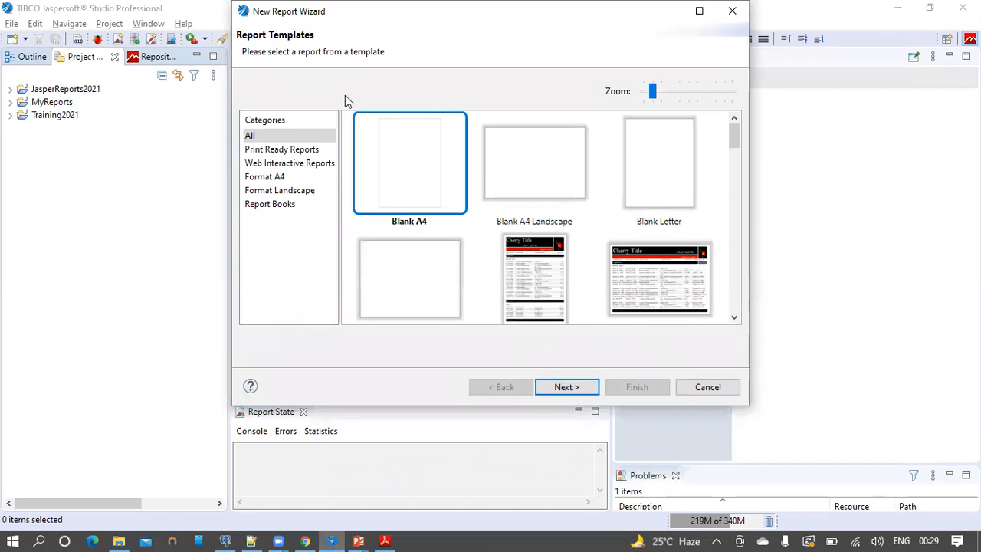
left_click(565, 387)
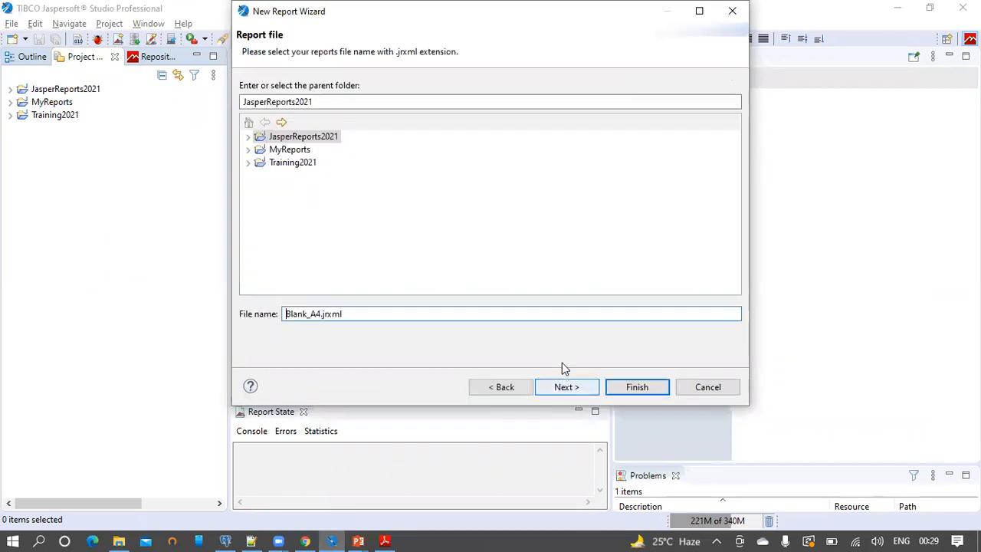
left_click(249, 137)
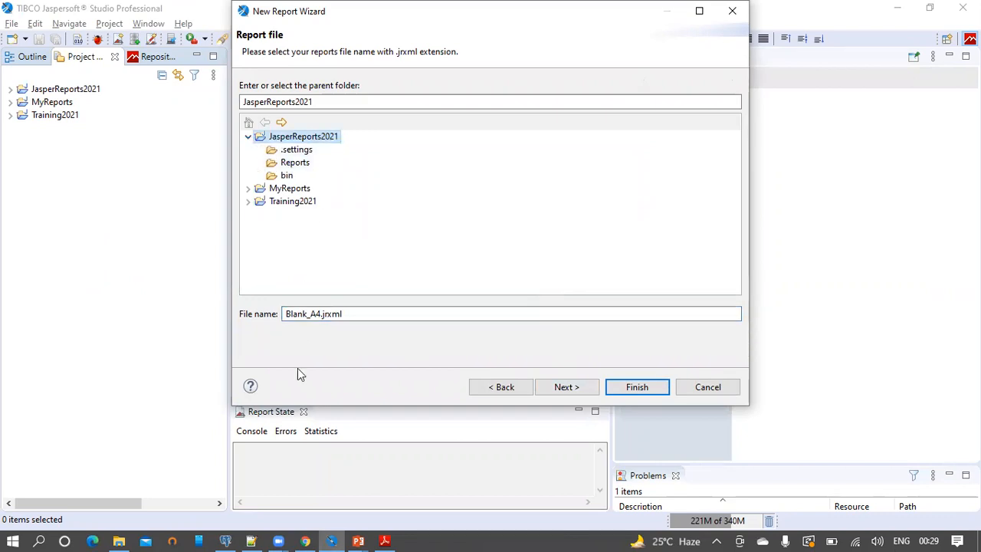
Copy the heading "Anchor and Bookmarks - Product Detail Report" from the pgAdmin query file and use it as the new report's .jrxml file name.
left_click(225, 541)
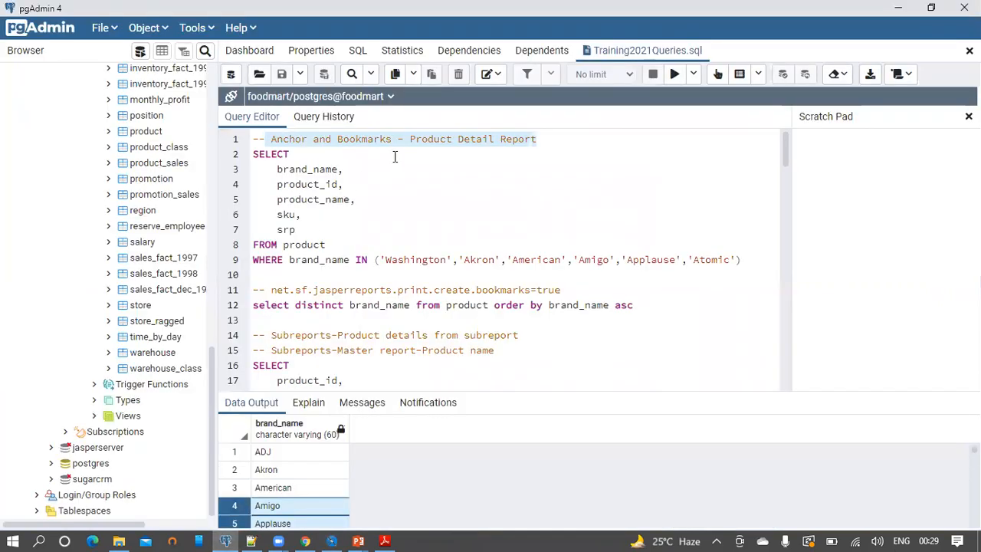
left_click(543, 144)
left_click_drag(551, 144, 265, 142)
key("ctrl+c")
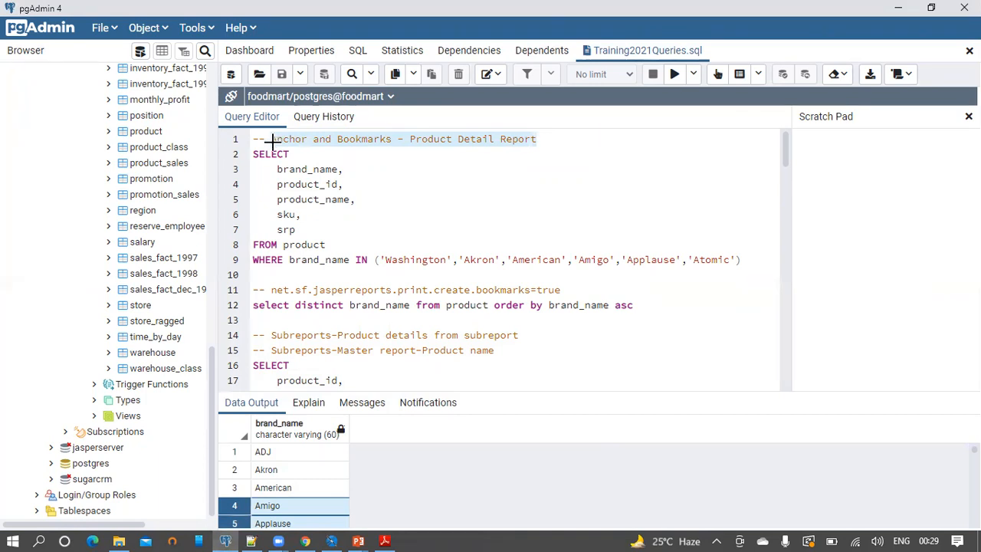
key("alt+Tab")
left_click_drag(322, 314, 280, 315)
key("ctrl+v")
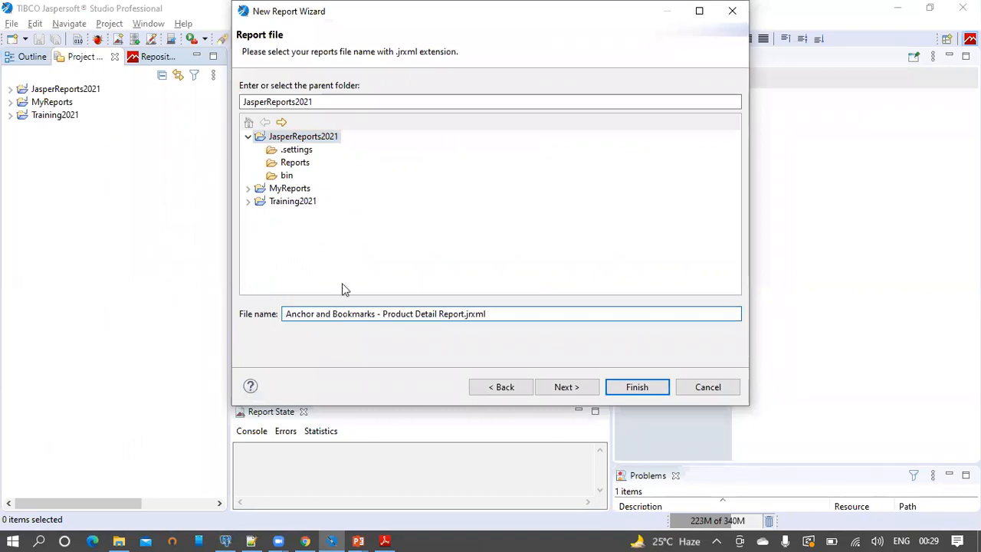
left_click(578, 387)
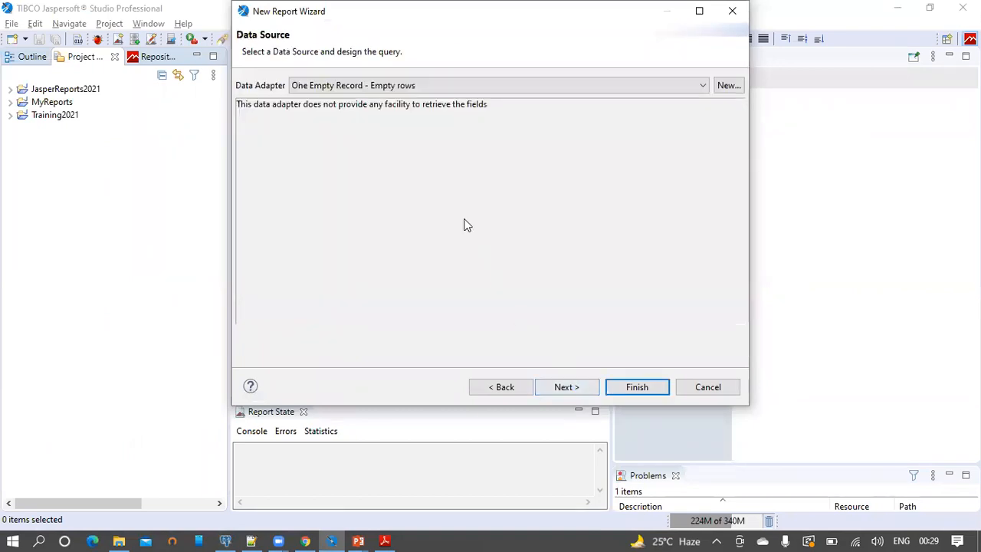
Set the data adapter to "foodmart - Database JDBC Connection" and supply the brand-filtered product SELECT statement from pgAdmin as the report query.
left_click(444, 85)
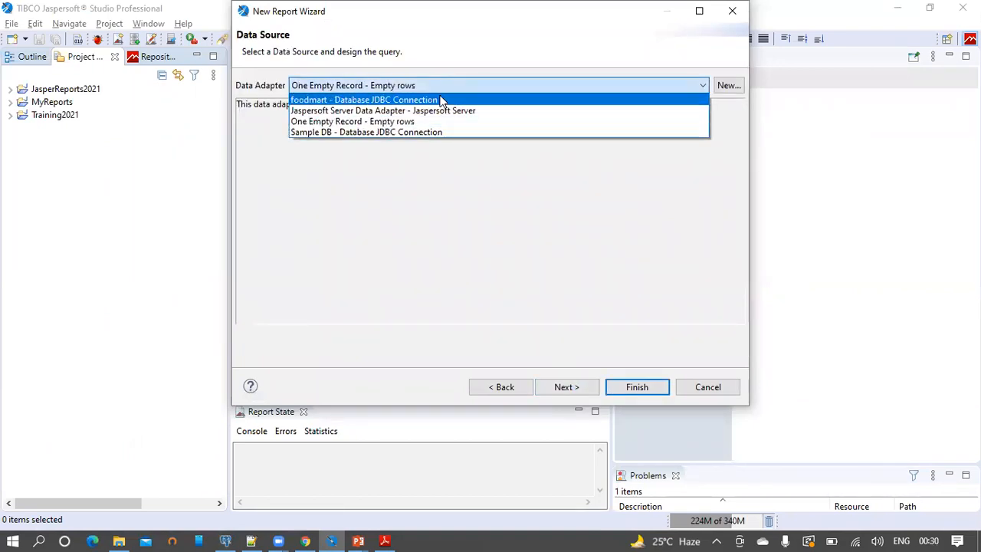
left_click(438, 99)
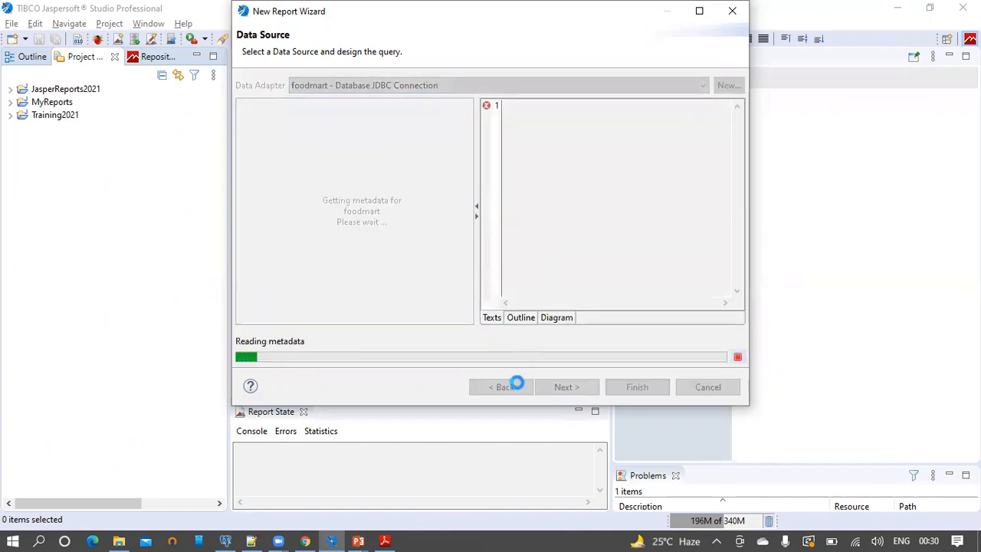
left_click(227, 538)
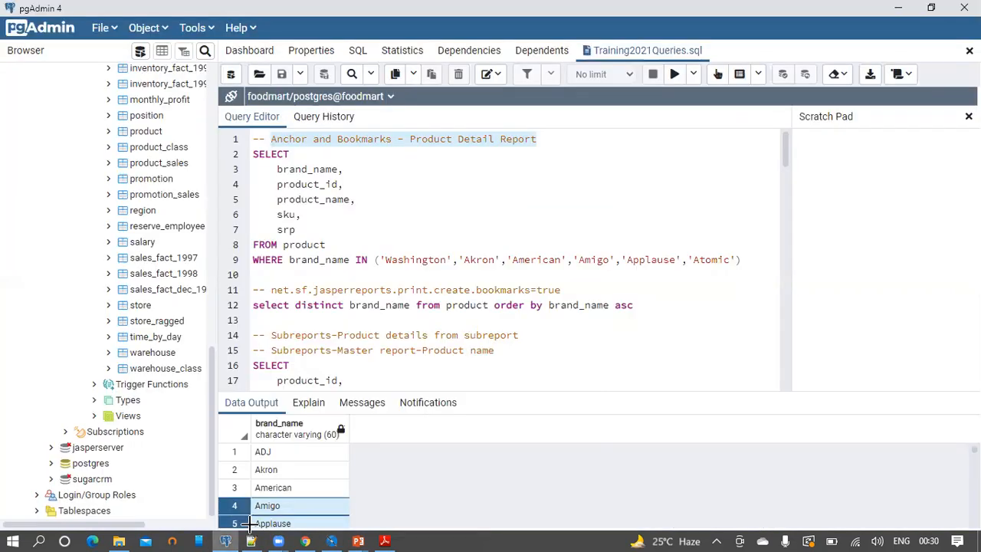
left_click_drag(743, 261, 249, 153)
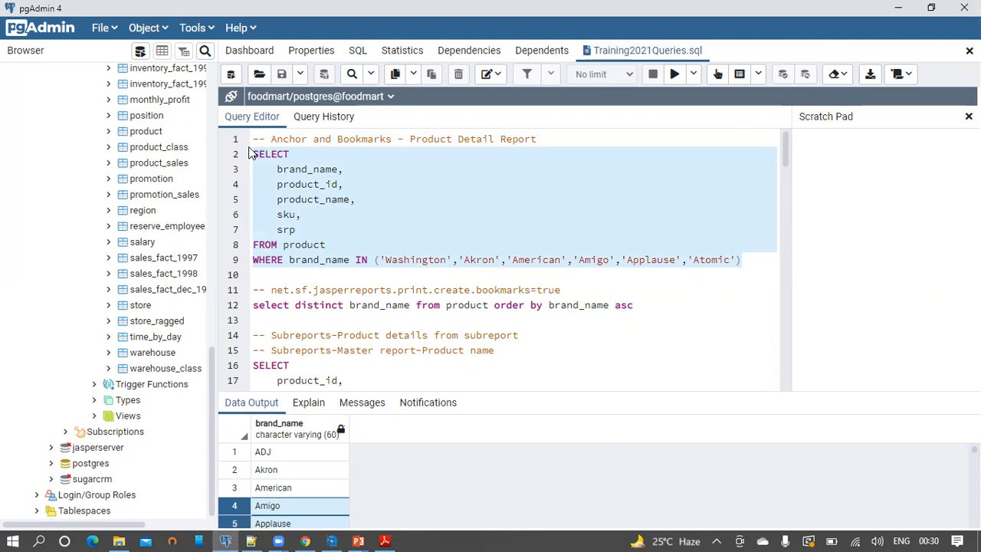
key("alt+Tab")
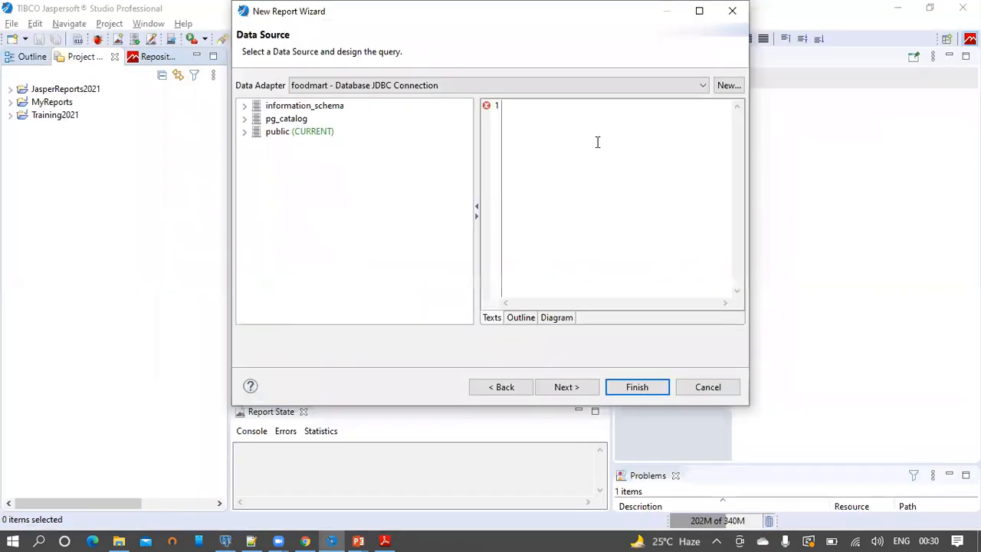
key("ctrl+v")
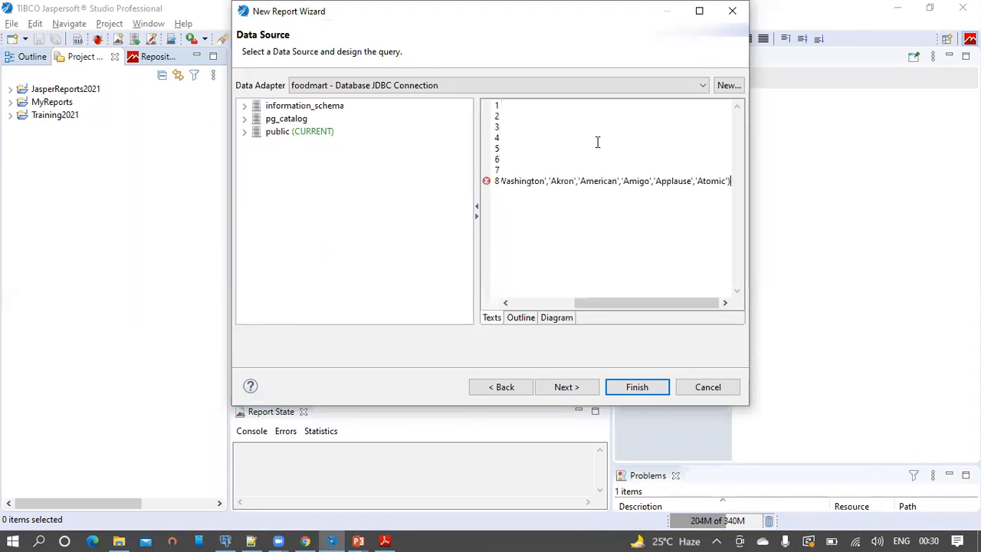
left_click(571, 385)
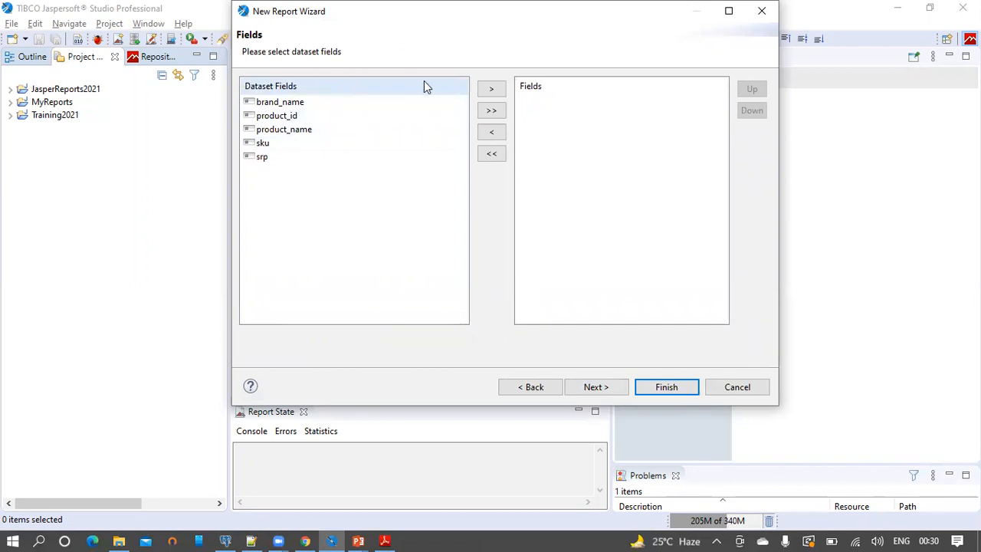
Include all dataset fields in the report, group by brand_name, and finish the report wizard.
left_click(495, 112)
left_click(616, 389)
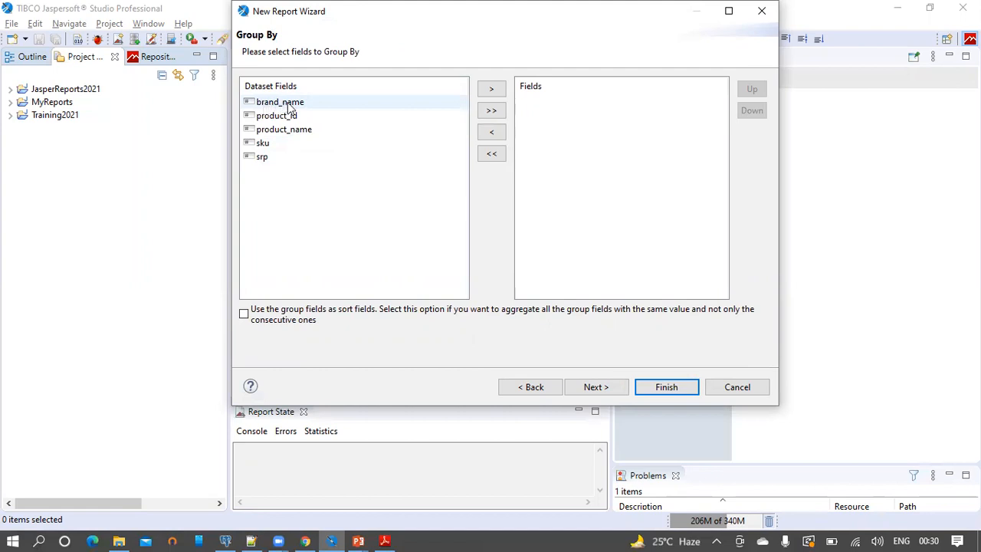
left_click(287, 104)
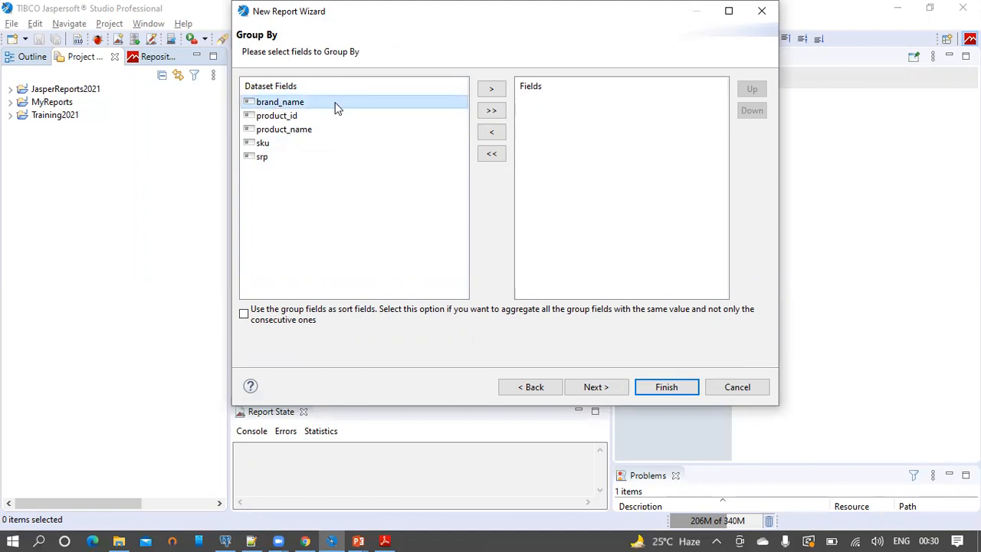
left_click(491, 89)
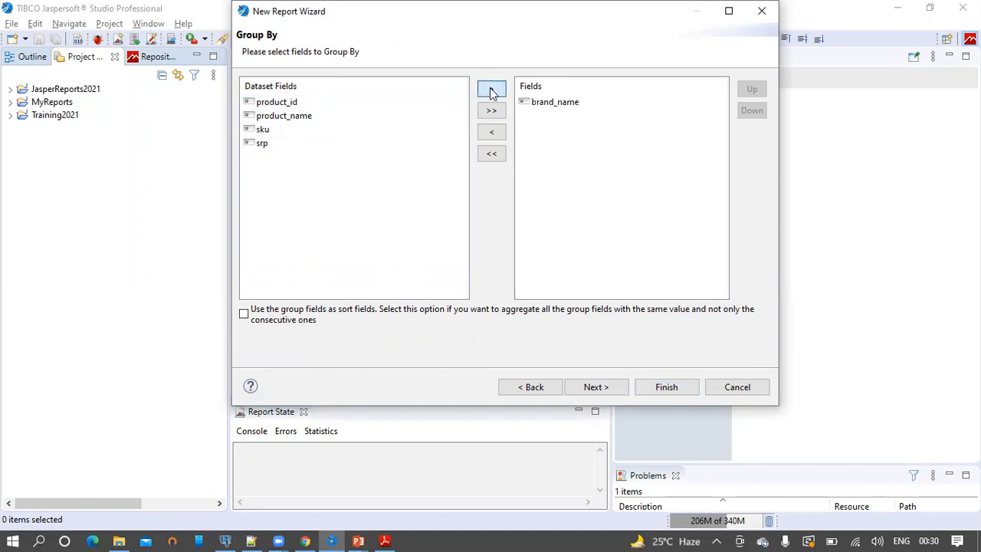
left_click(597, 387)
left_click(671, 387)
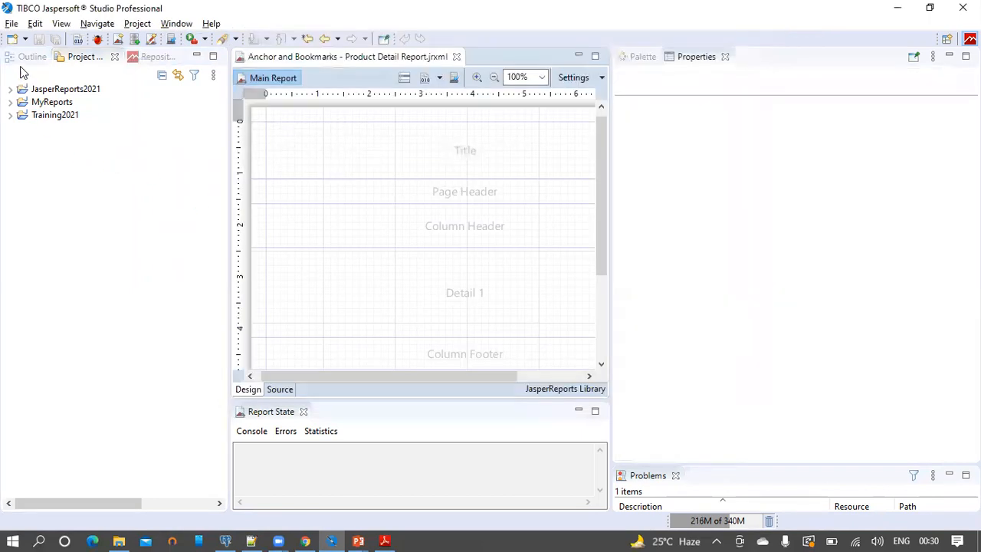
Delete the Page Header, Column Footer, Page Footer and Summary bands from the report outline.
left_click(27, 57)
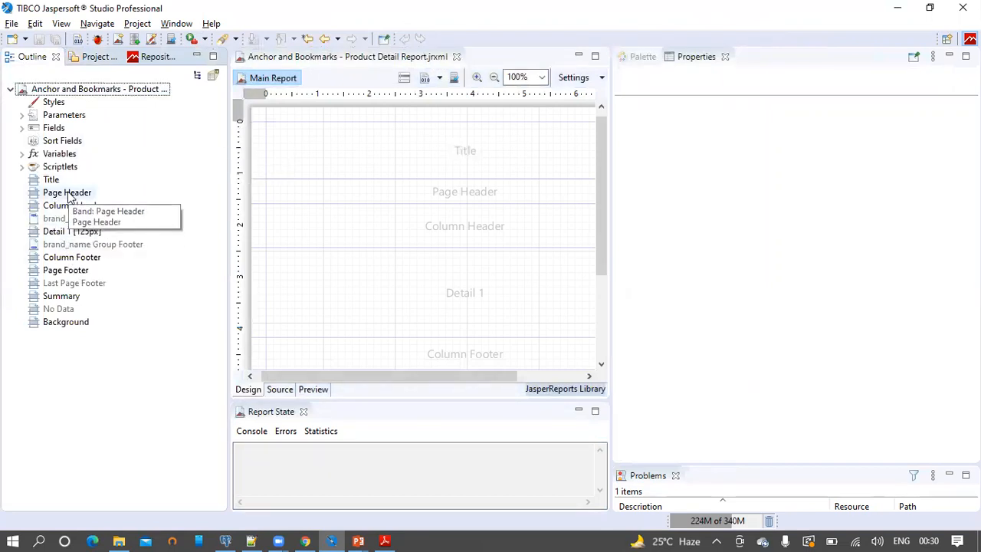
left_click(67, 193)
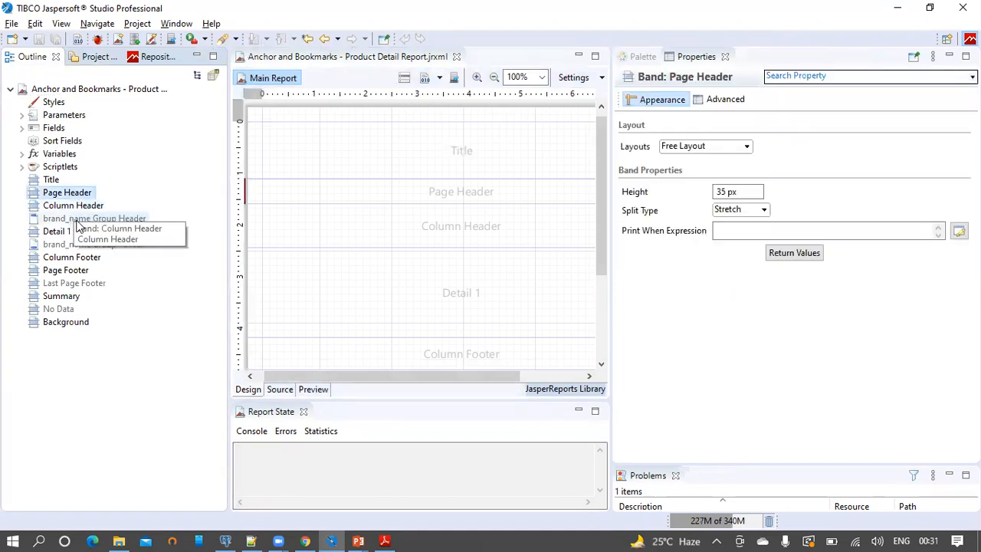
left_click(82, 259, "ctrl")
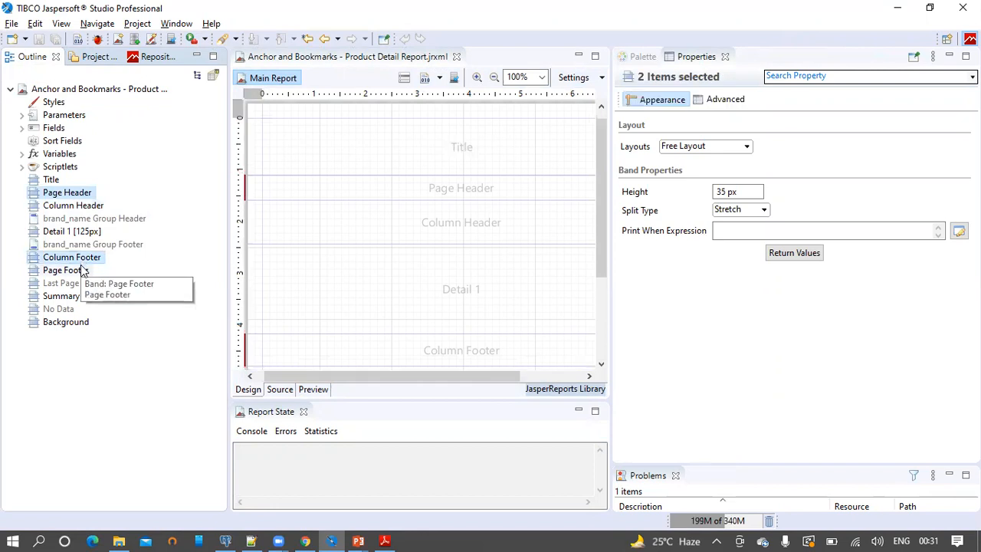
left_click(65, 270, "ctrl")
left_click(62, 297, "ctrl")
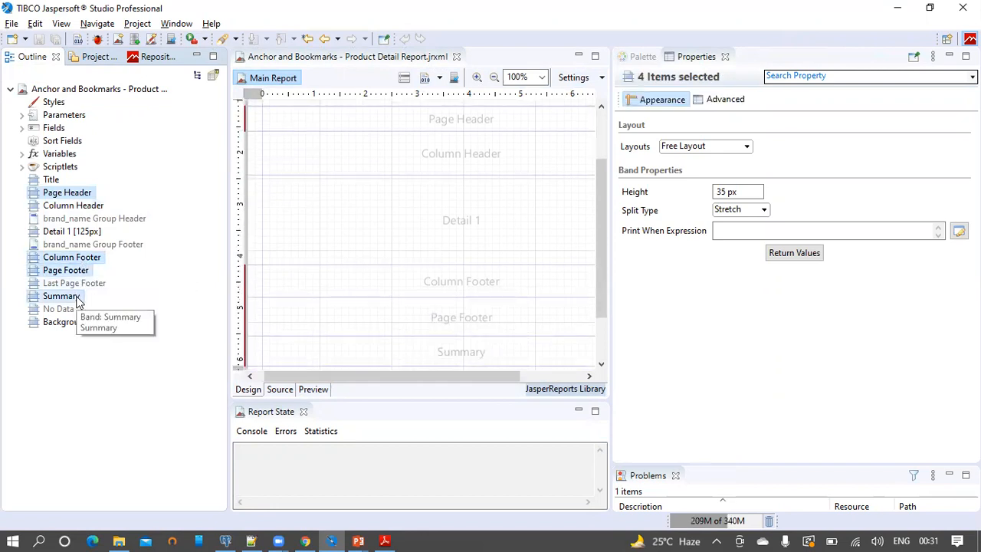
right_click(85, 261)
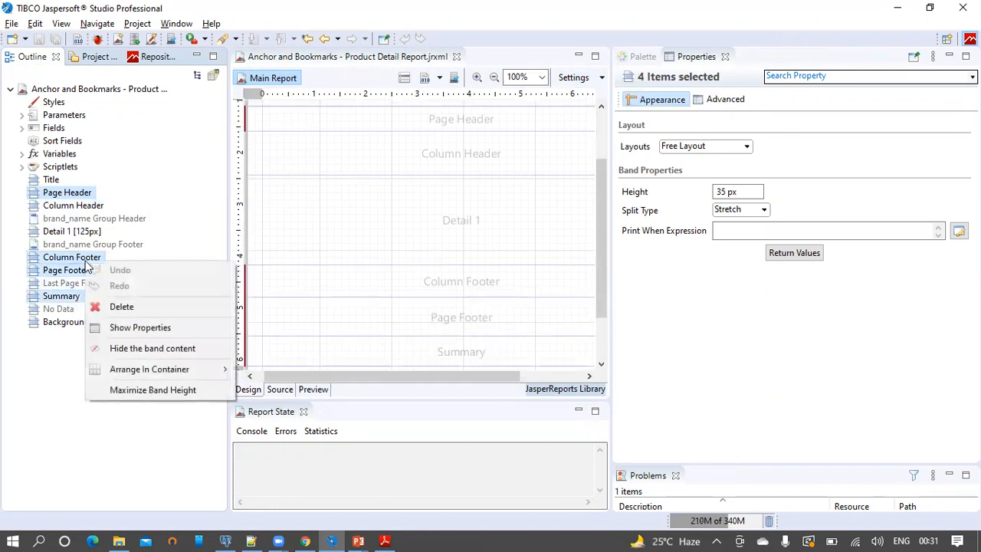
left_click(119, 307)
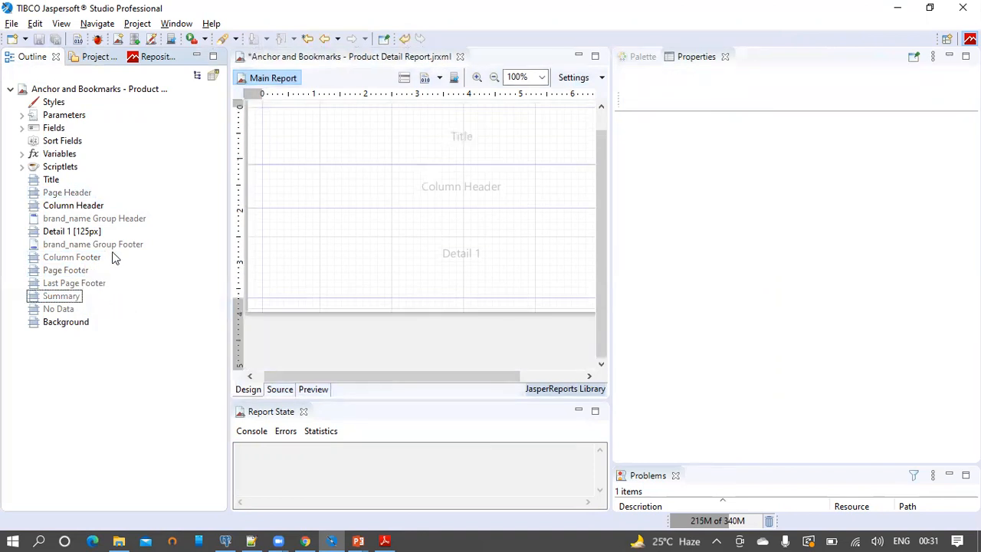
Add a header band to the brand_name group.
left_click(114, 223)
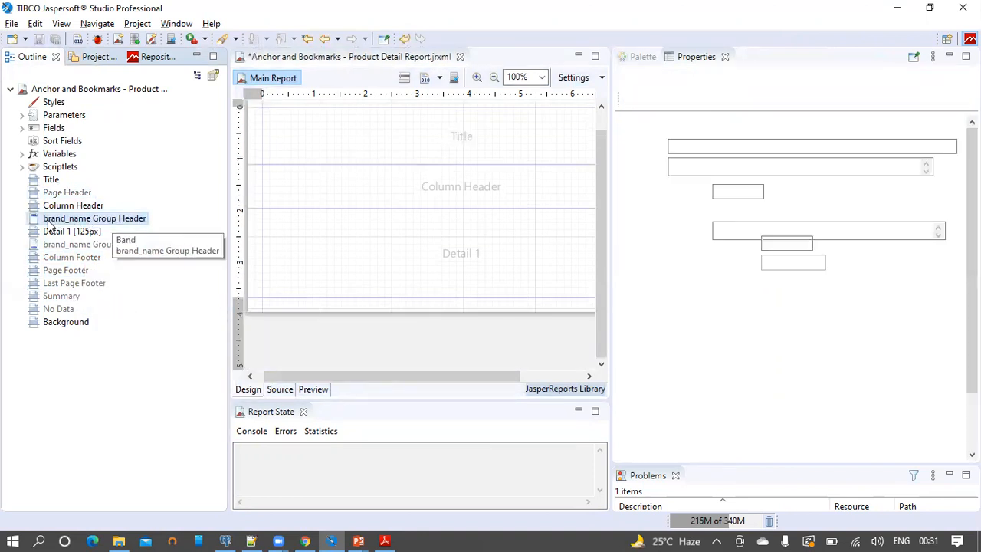
right_click(125, 222)
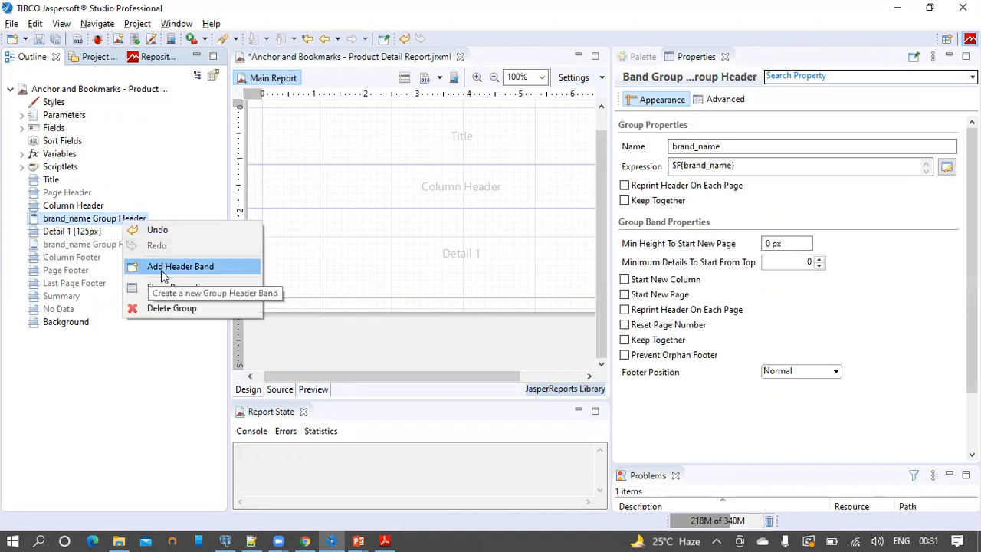
left_click(161, 270)
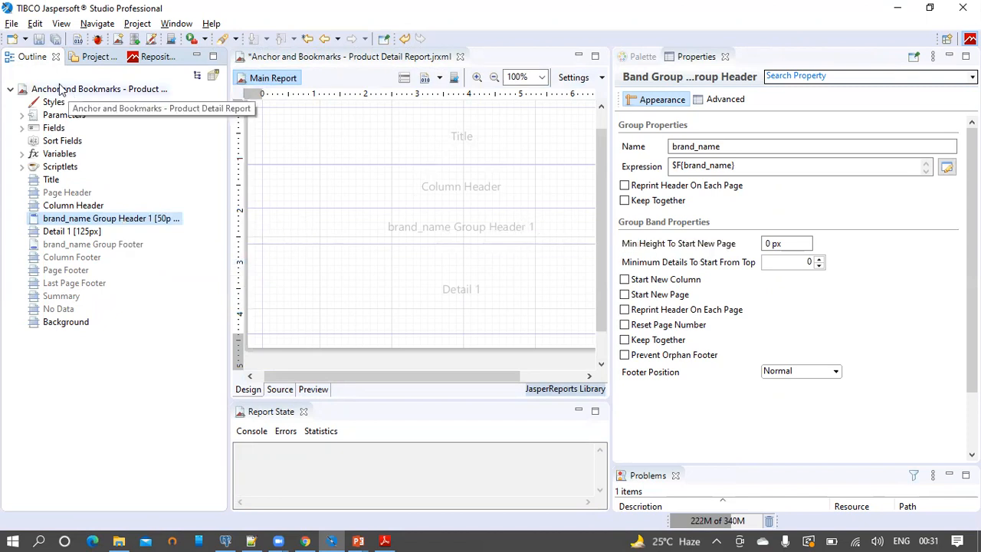
Turn off the grid display in the report design and narrow the outline area.
left_click(602, 82)
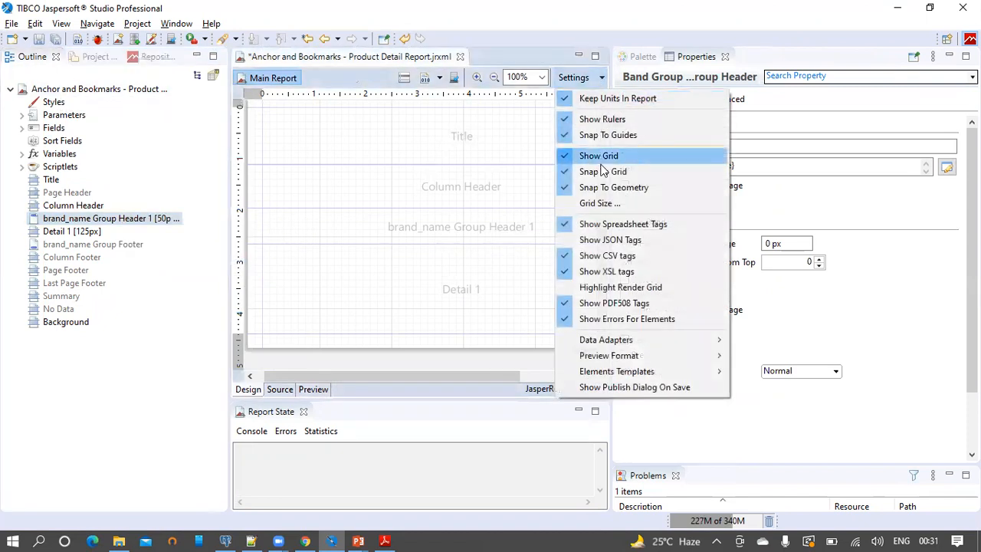
left_click(603, 153)
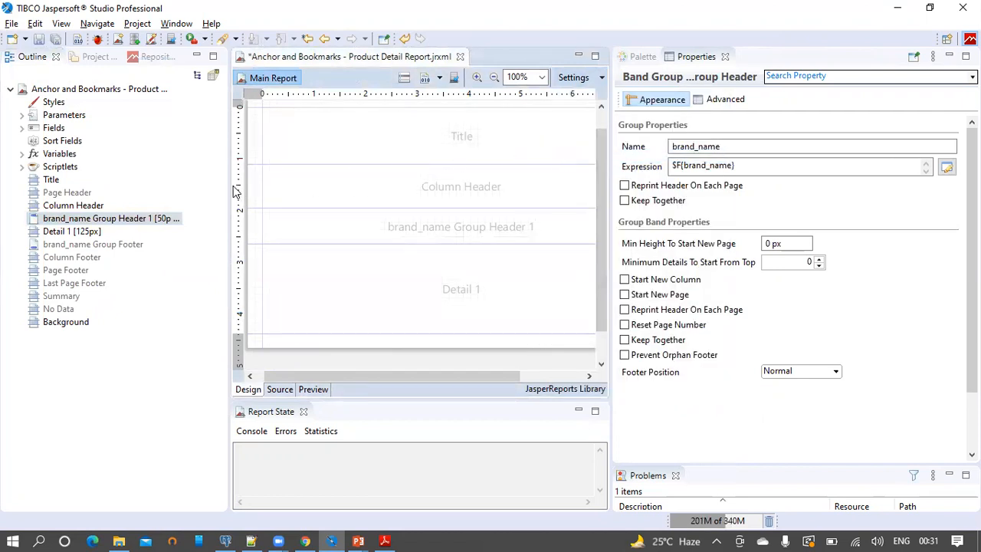
left_click_drag(160, 192, 161, 192)
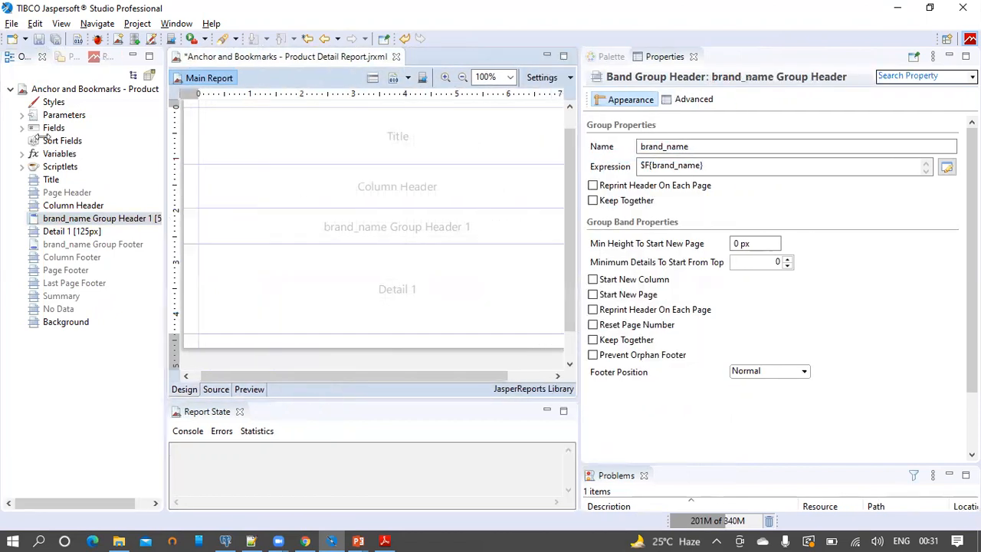
Place the product_id, product_name, sku and srp fields together in the Detail 1 band.
left_click(22, 128)
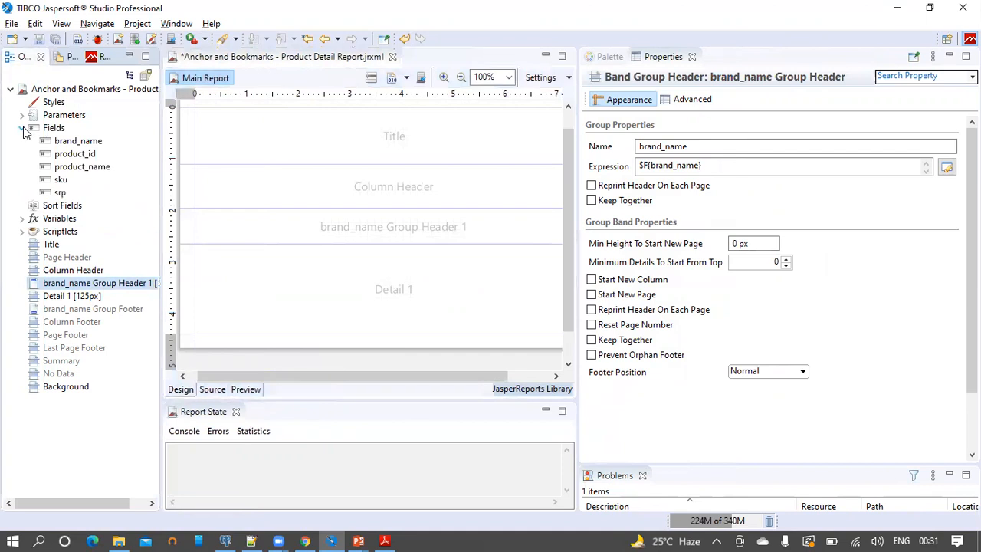
left_click(75, 156)
left_click(77, 166, "ctrl")
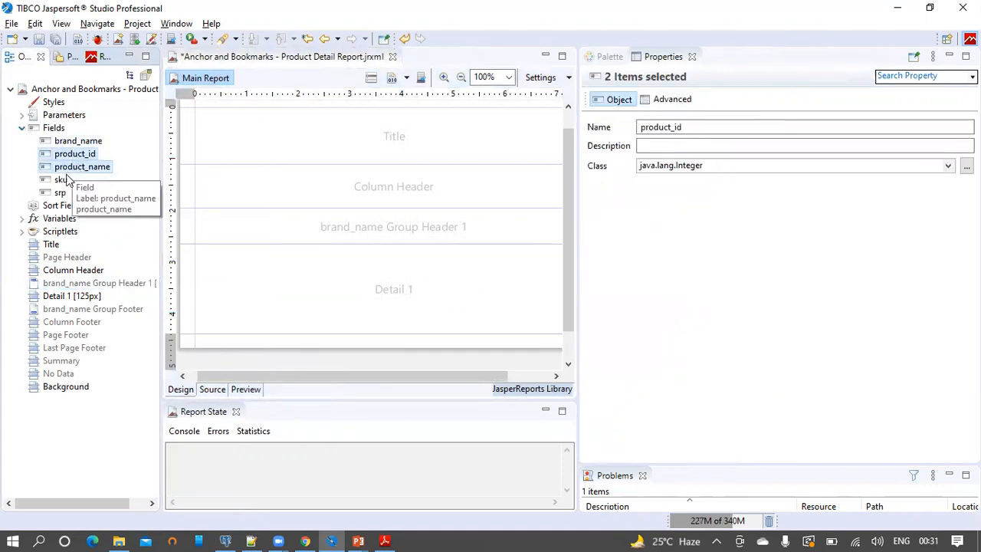
left_click(61, 180, "ctrl")
left_click(61, 193, "ctrl")
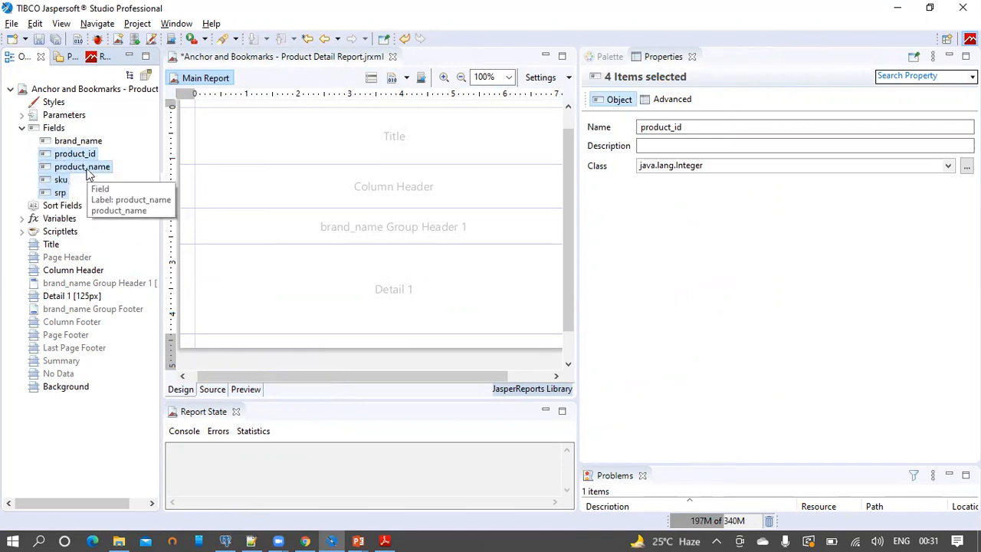
left_click_drag(69, 182, 274, 253)
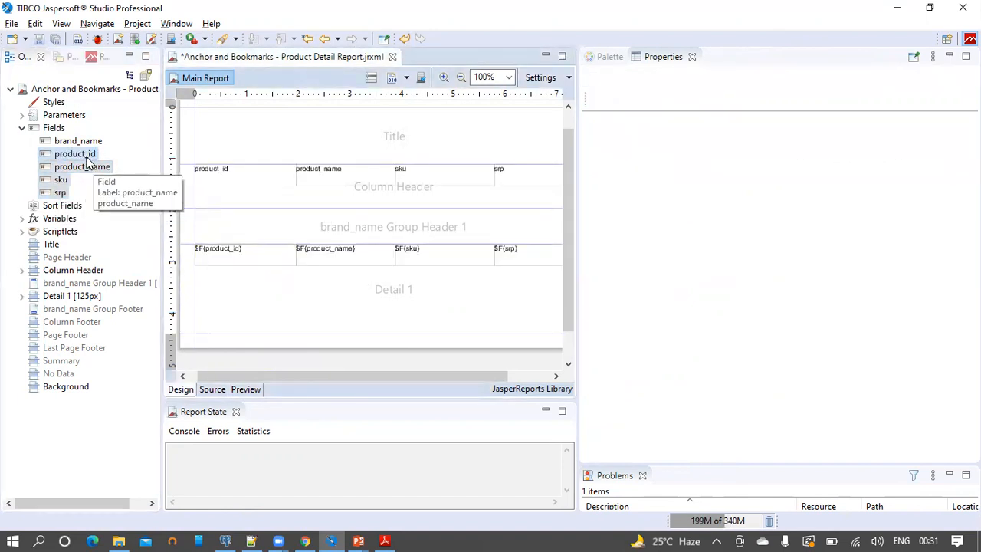
left_click(254, 131)
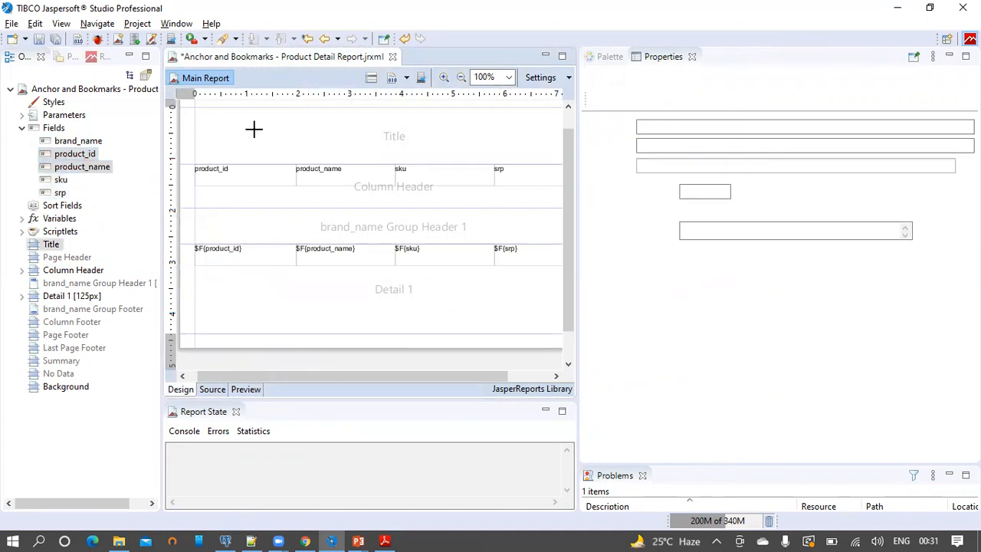
Place the brand_name field in the brand_name Group Header band with no calculation function, fitted to the band's full width.
left_click(64, 144)
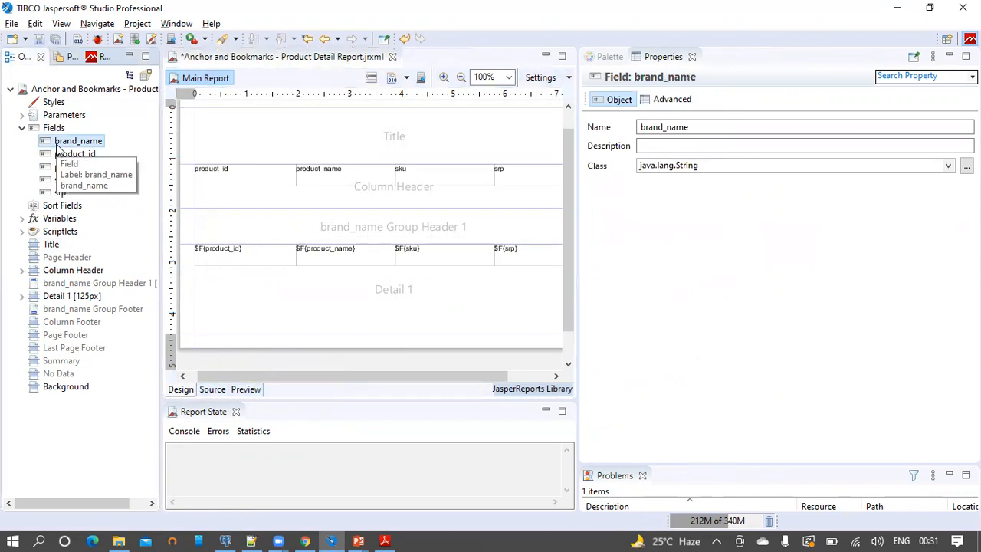
left_click_drag(65, 144, 225, 227)
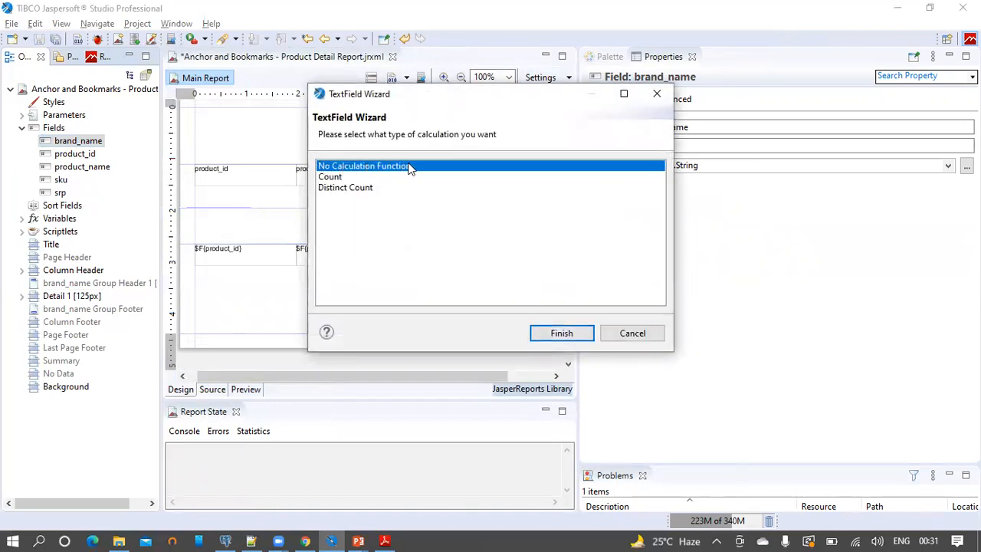
left_click(564, 334)
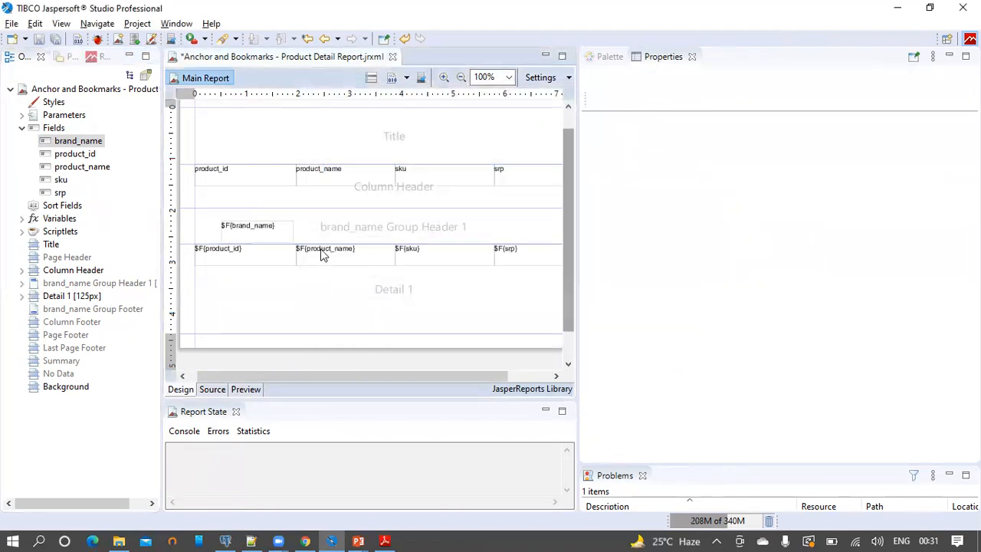
left_click(254, 234)
left_click_drag(254, 234, 229, 222)
left_click(406, 39)
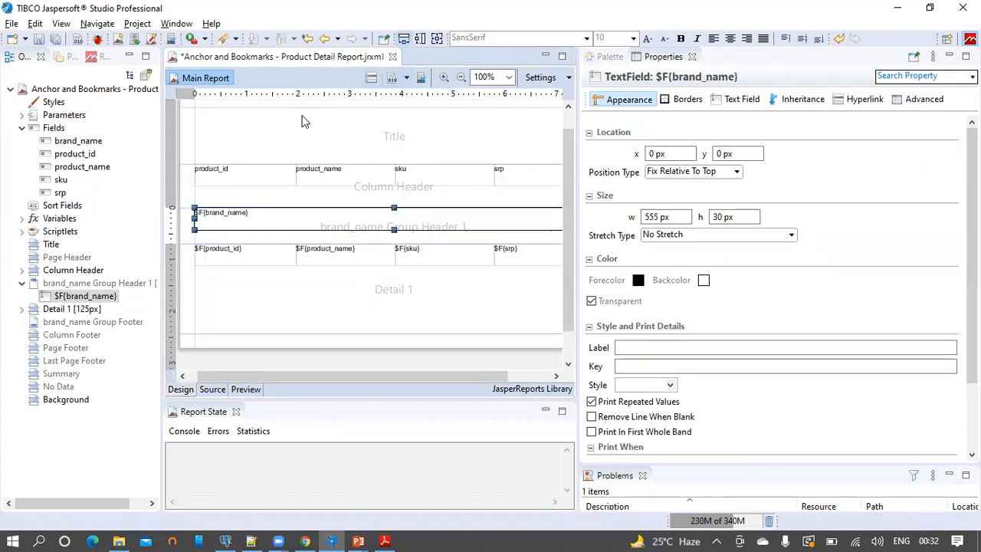
Shrink the Column Header, Detail 1 and brand_name Group Header bands to the height of their contents.
double_click(192, 191)
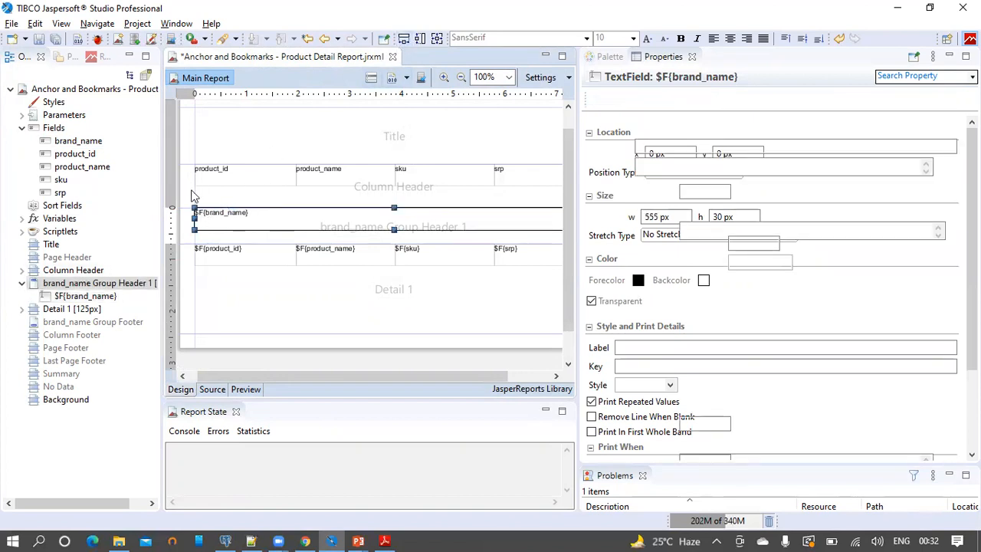
double_click(190, 240)
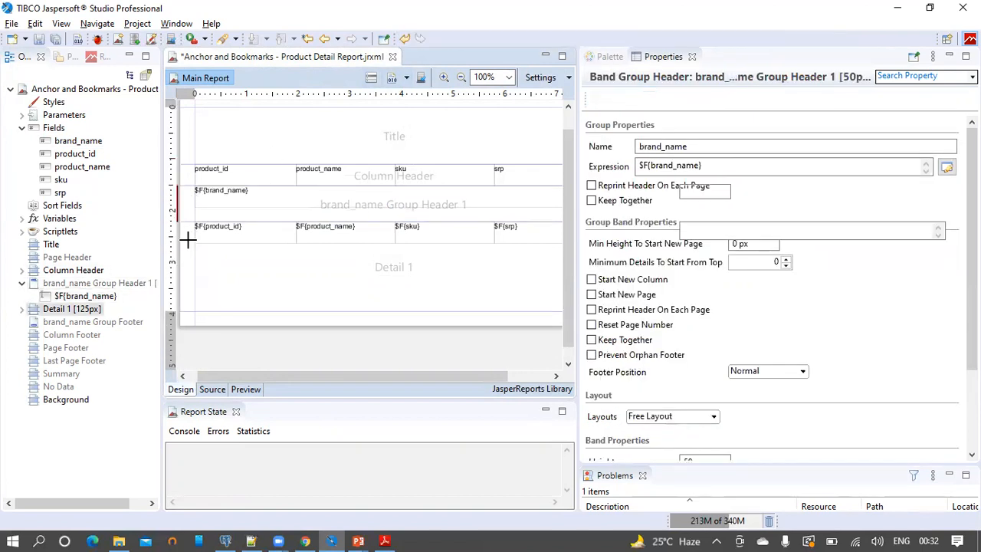
left_click_drag(579, 170, 791, 167)
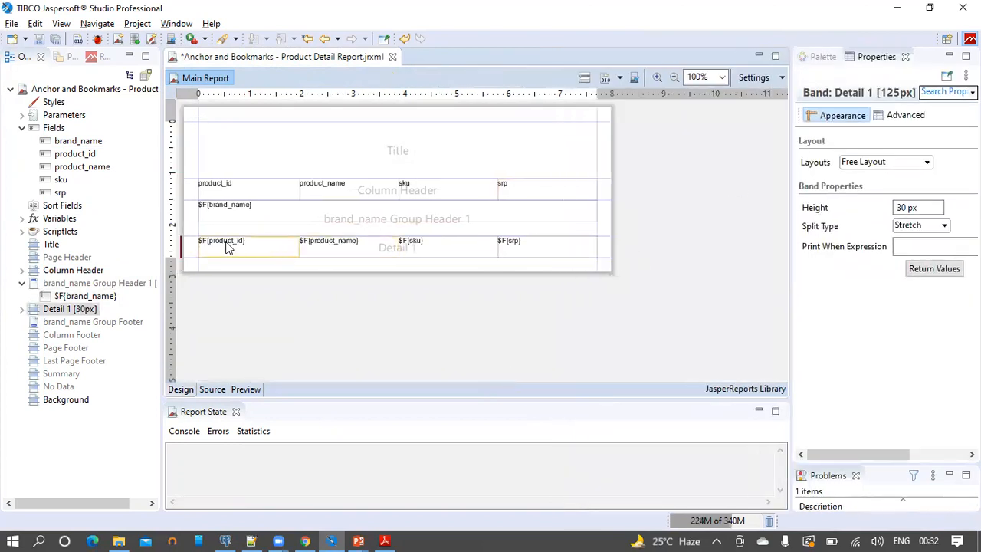
left_click(190, 216)
double_click(190, 215)
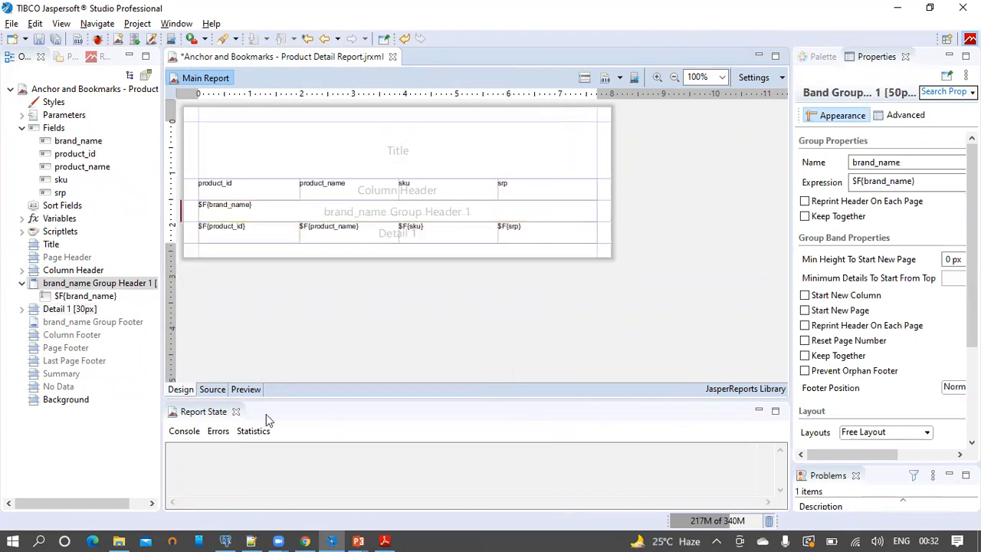
Switch to pgAdmin and copy the title "Anchor and Bookmarks - Product Detail Report" from the query comment.
left_click(225, 540)
left_click_drag(542, 138, 271, 140)
key("ctrl+c")
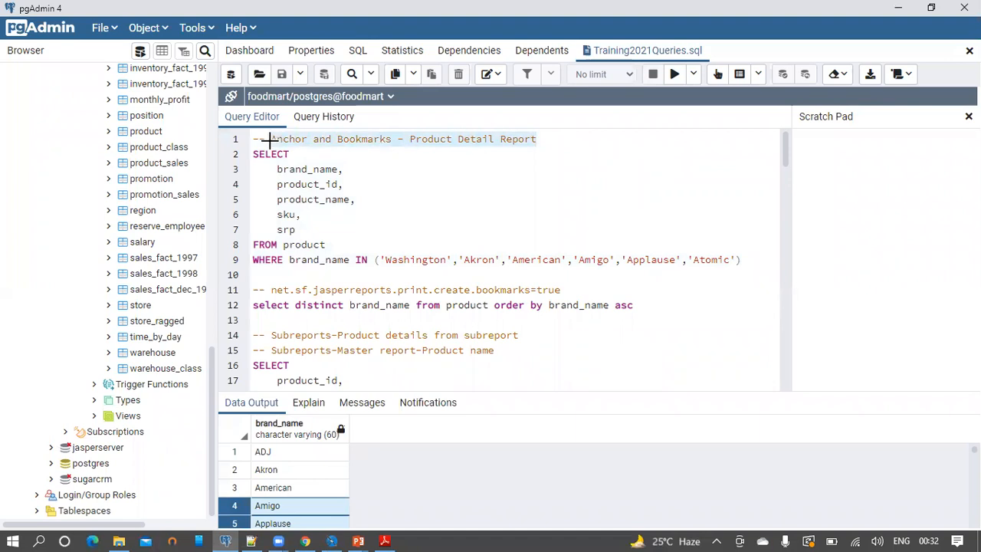
Back in Jaspersoft Studio, add a text field to the Title band with the expression "Anchor and Bookmarks - Product Detail Report".
key("alt+Tab")
left_click(815, 59)
left_click_drag(818, 106, 215, 146)
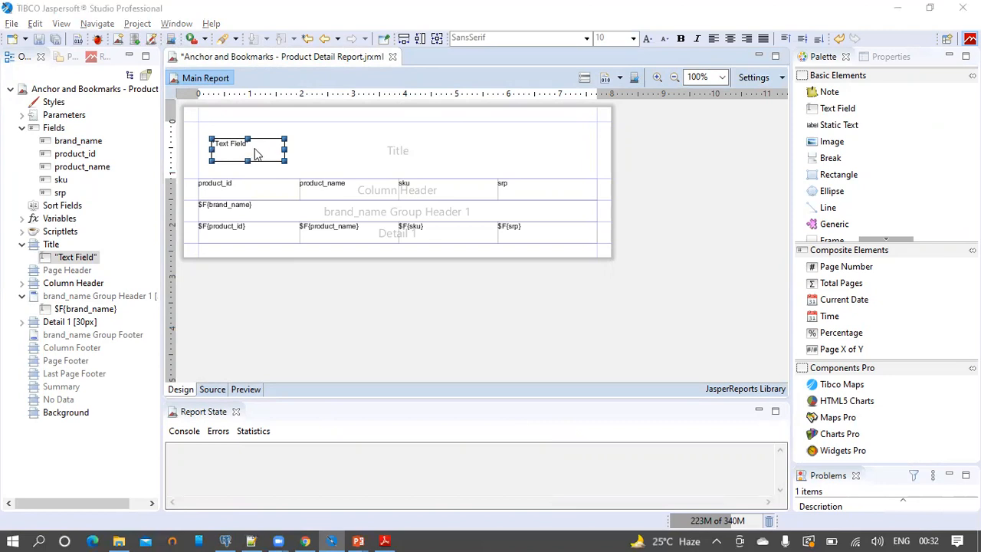
double_click(256, 156)
key("BackSpace")
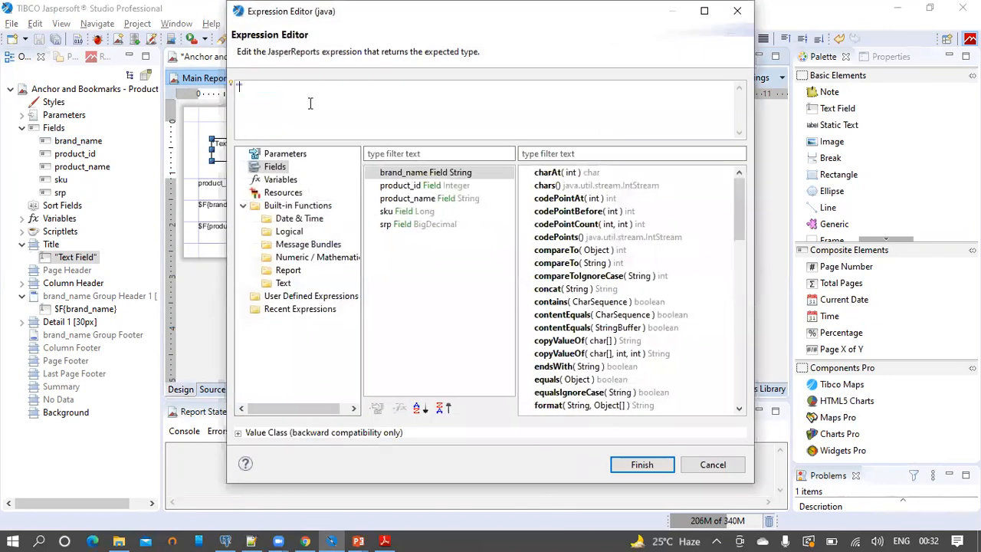
key("ctrl+v")
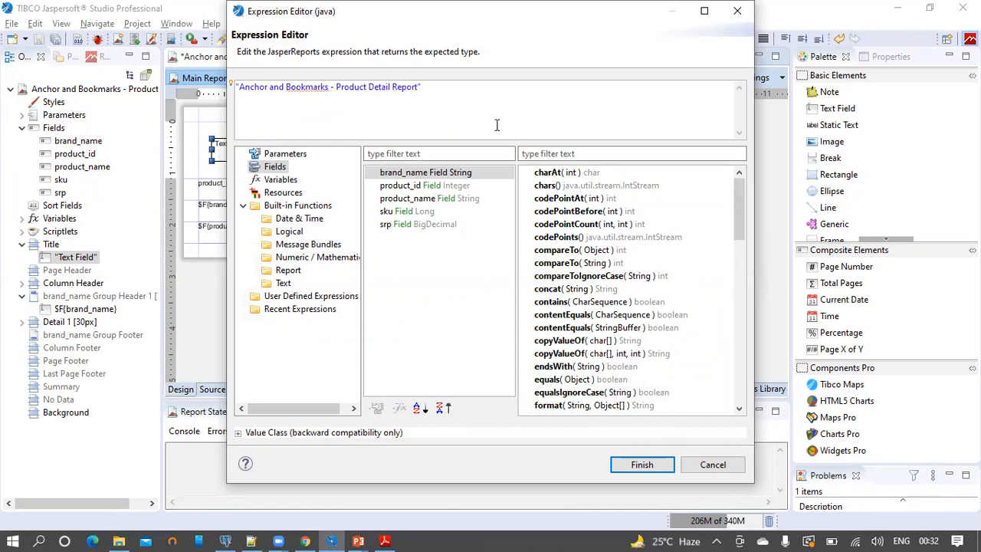
left_click(635, 464)
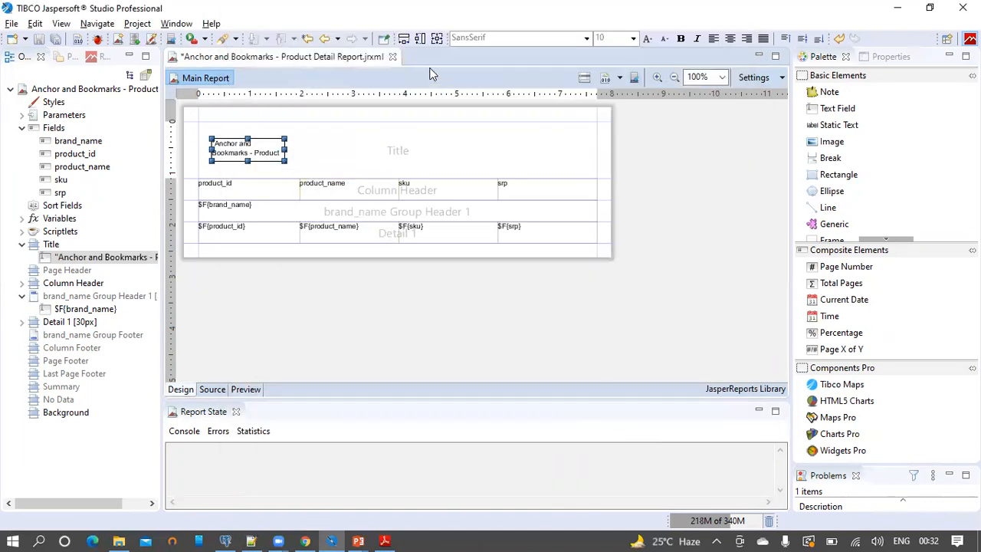
Fit the title text field across the top of the Title band and shrink the band to the field's height.
left_click(403, 41)
left_click_drag(247, 156, 242, 136)
left_click_drag(193, 172, 193, 138)
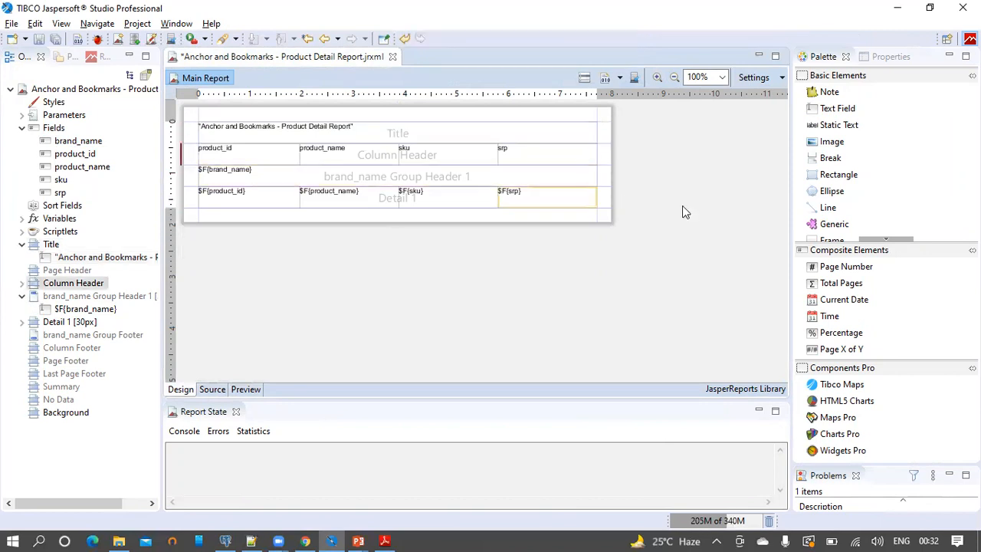
Center the text of all title, column header, group header and detail elements horizontally and vertically.
left_click_drag(704, 244, 158, 105)
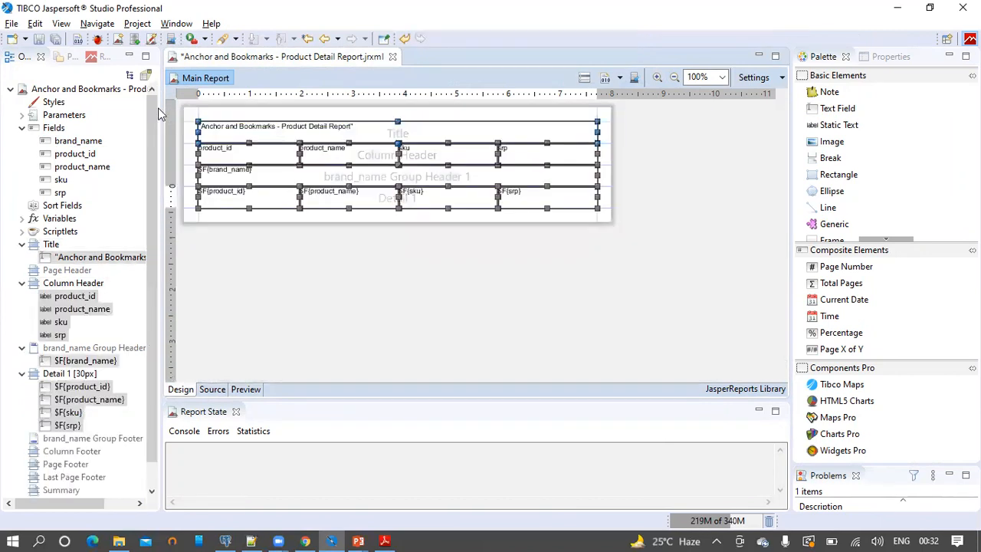
left_click(729, 39)
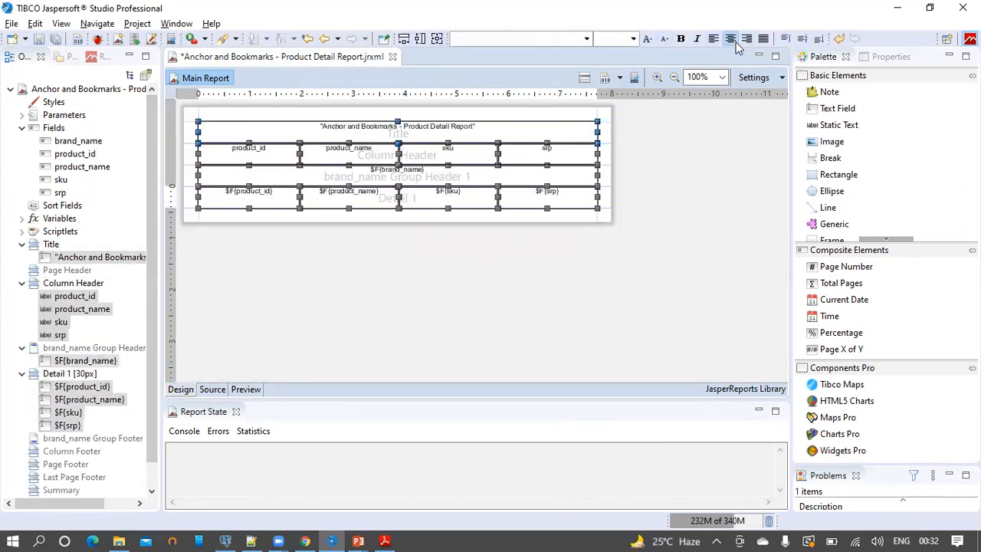
left_click(801, 39)
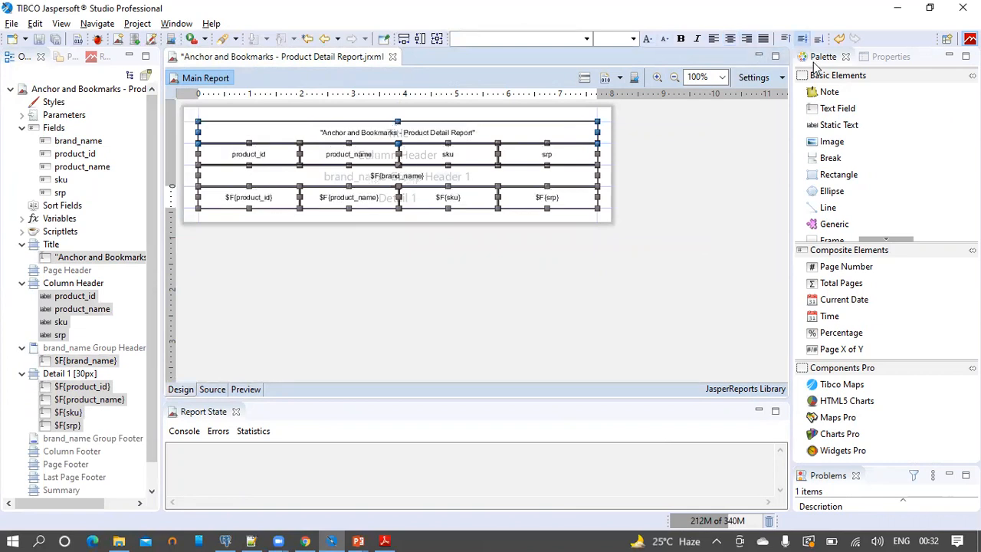
Apply a full box border to all the selected report elements and save the report.
left_click(878, 61)
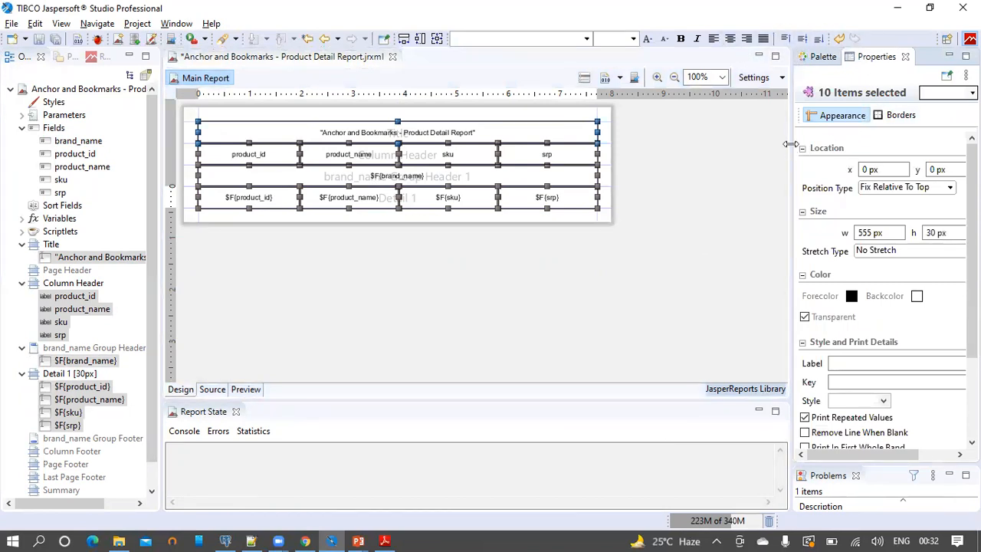
left_click_drag(710, 148, 754, 101)
left_click(731, 100)
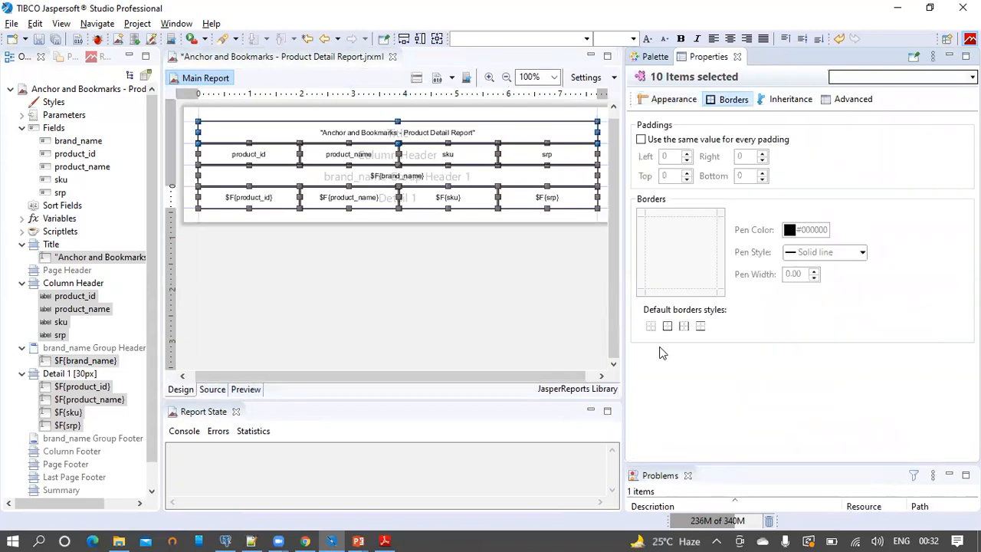
left_click(667, 327)
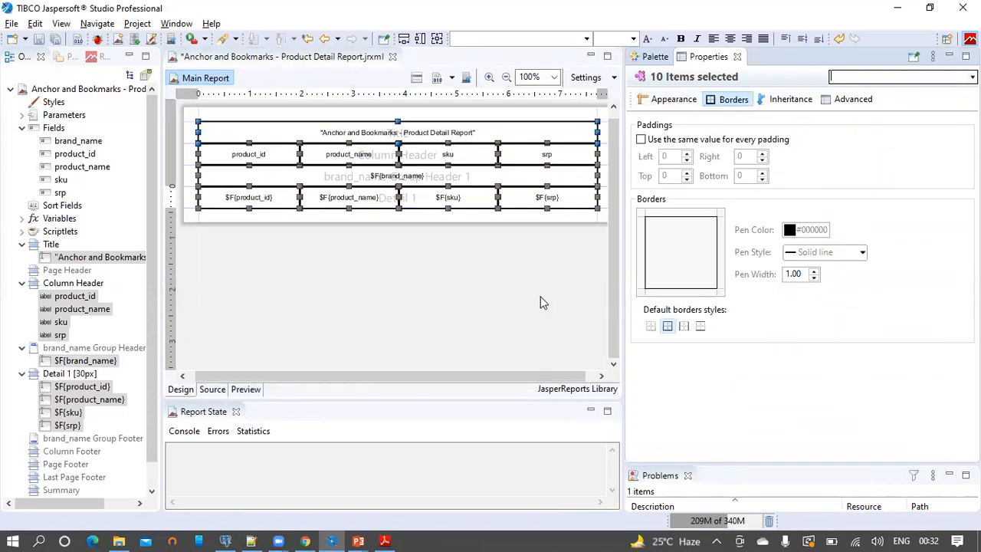
left_click(37, 38)
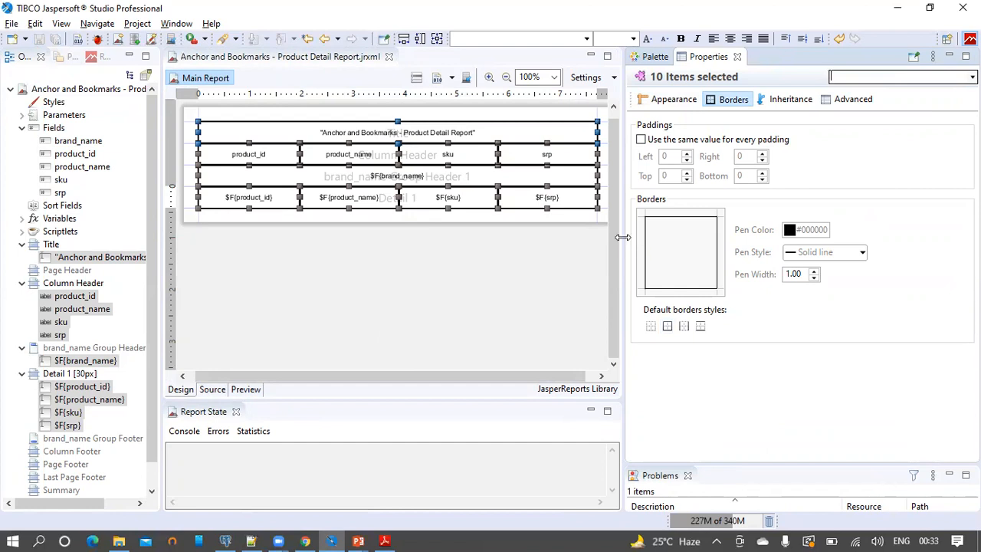
left_click_drag(654, 238, 682, 238)
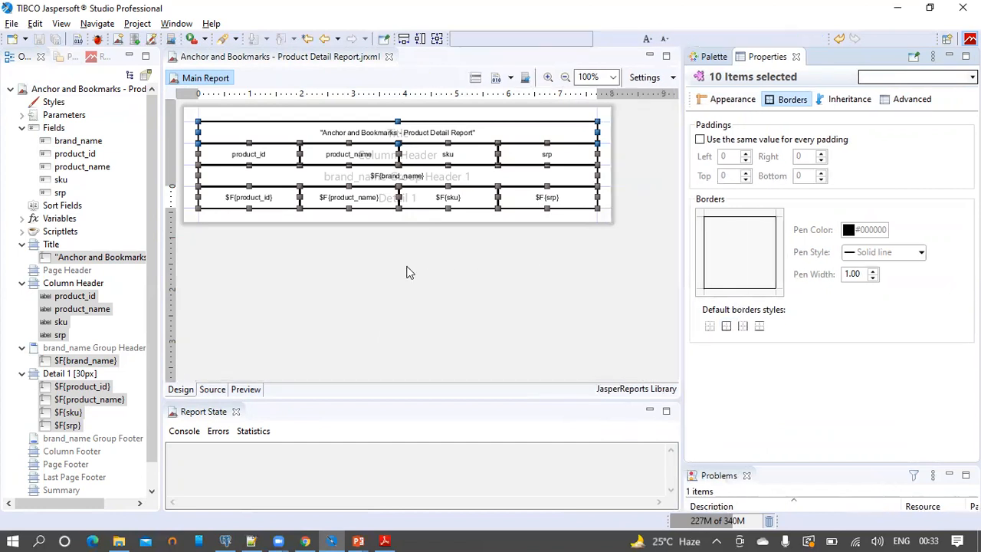
Left-align the text of the brand_name field in the group header.
left_click(402, 177)
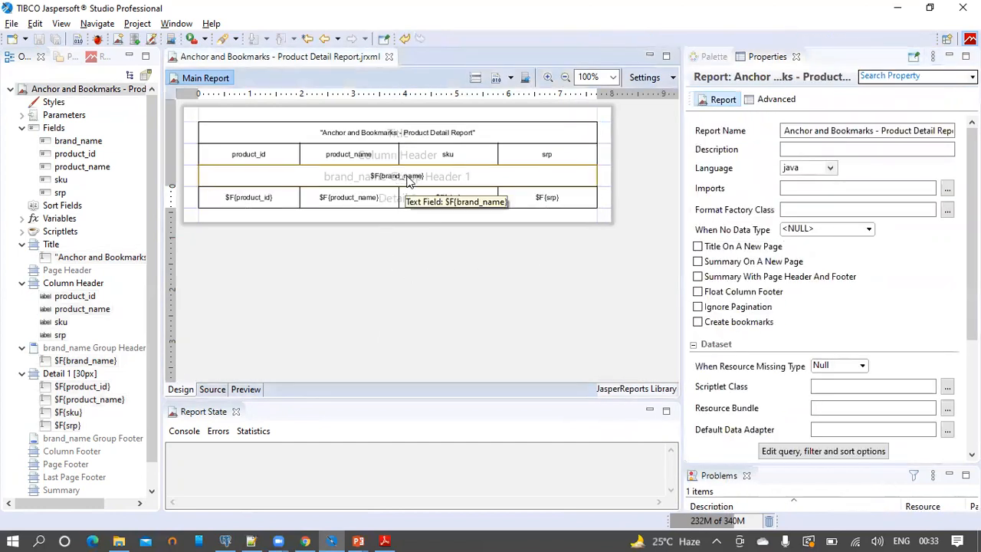
left_click(406, 181)
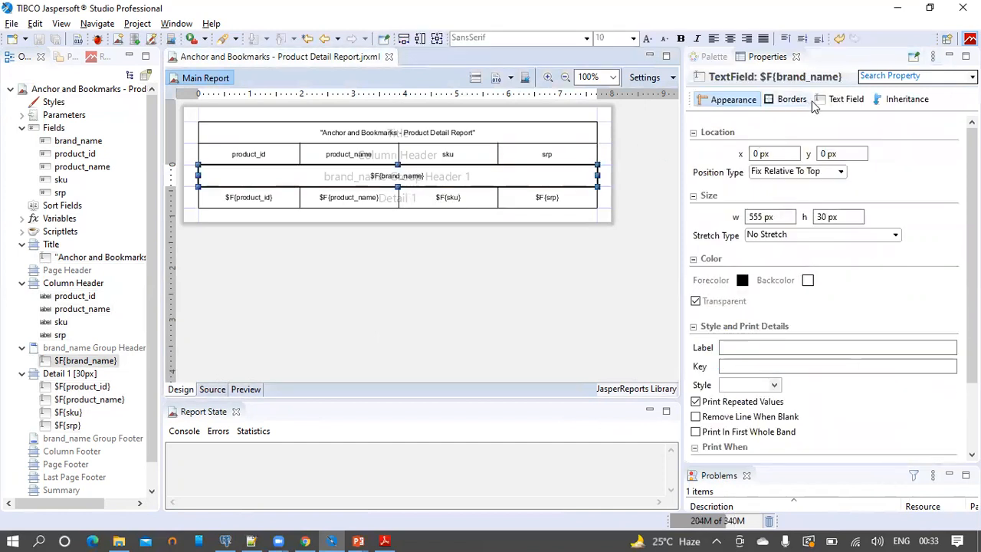
left_click(792, 101)
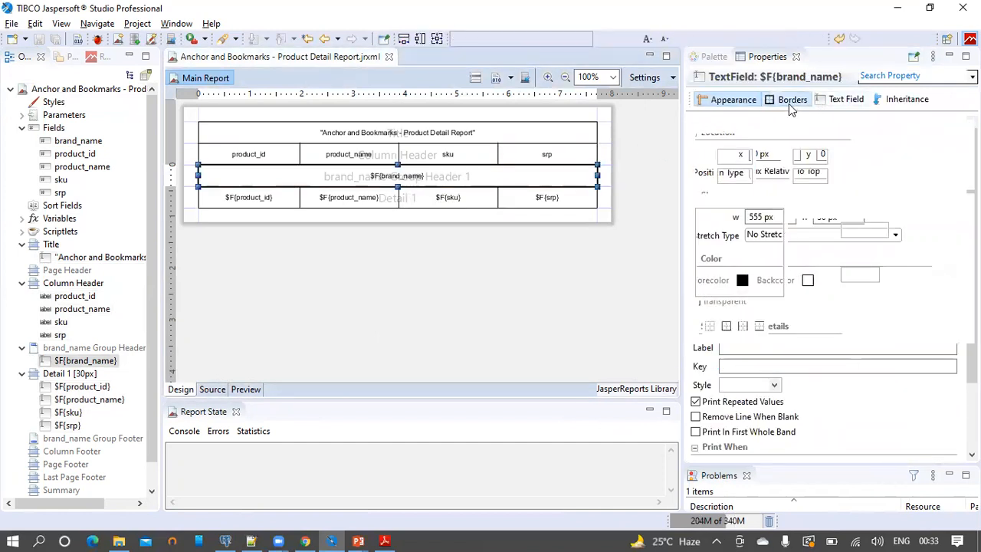
left_click(713, 39)
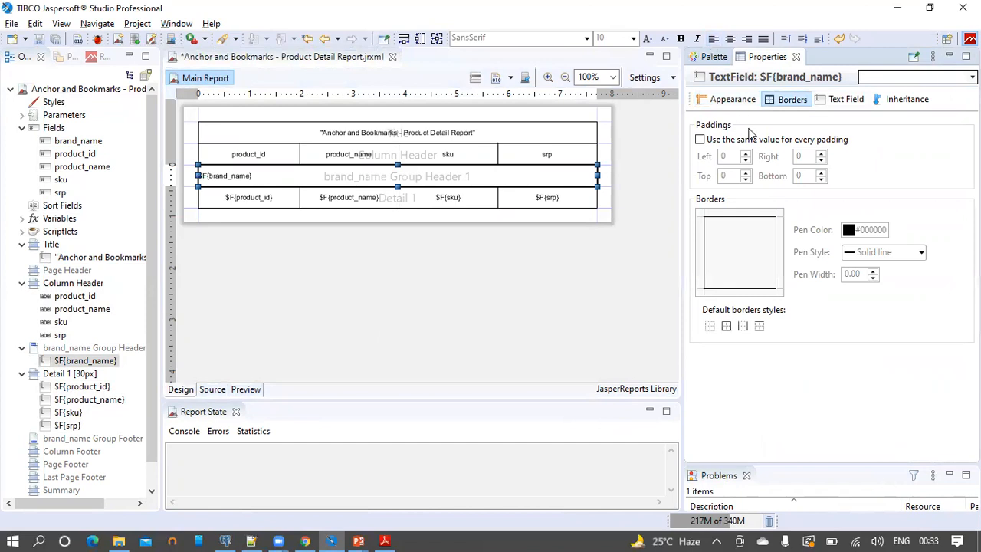
left_click(614, 233)
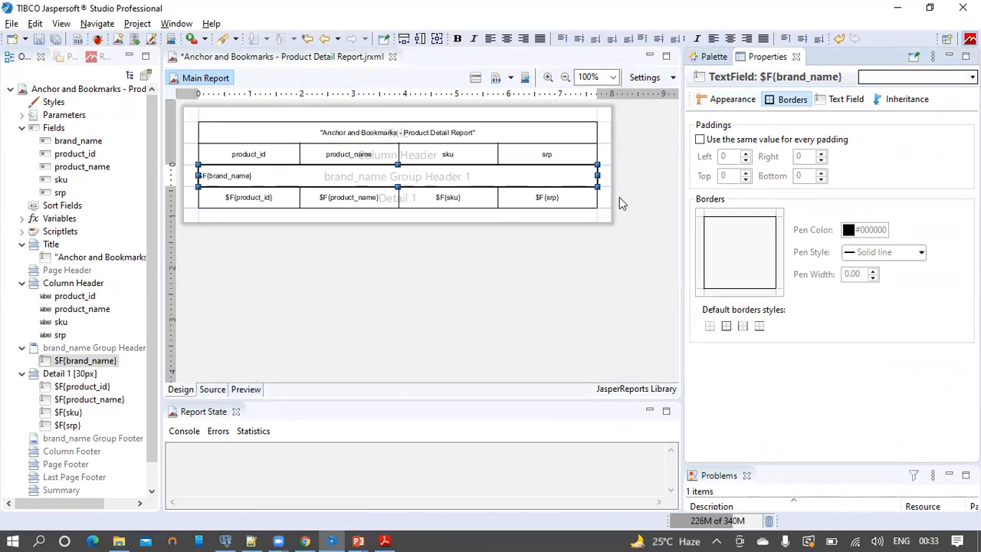
Set the title and the column header labels to bold at font size 12, and save the report.
left_click(627, 153)
left_click_drag(571, 153, 178, 117)
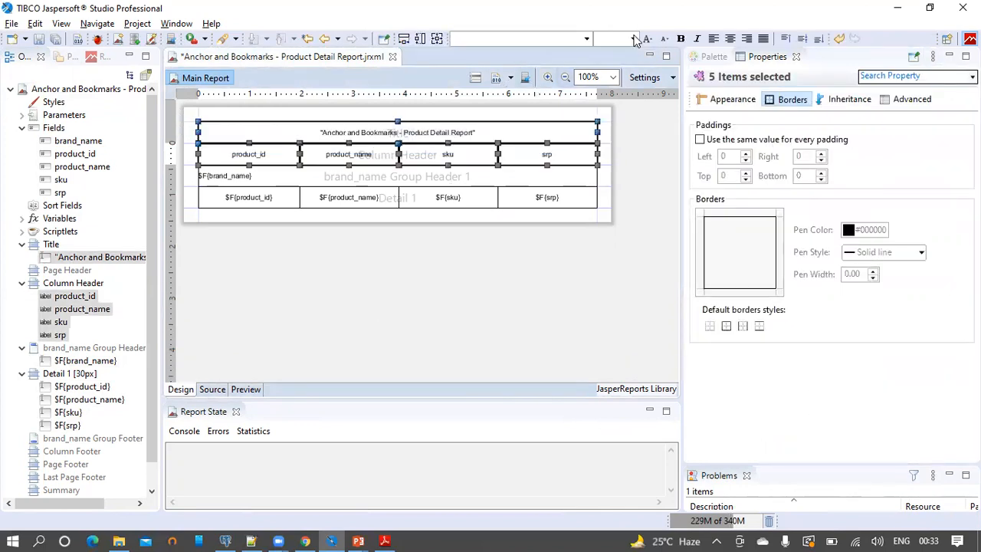
left_click(633, 39)
left_click(603, 128)
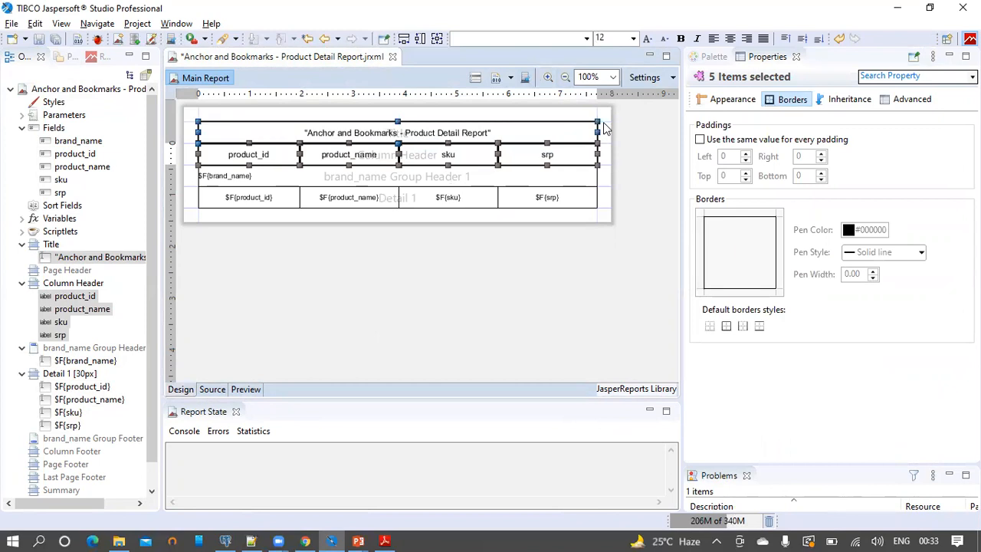
left_click(680, 38)
left_click(40, 39)
left_click(351, 292)
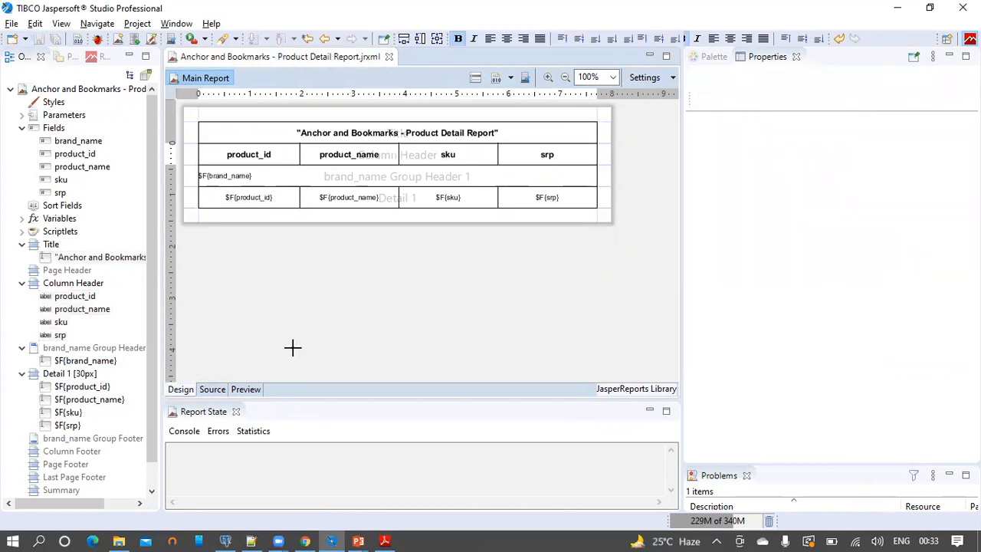
Preview the report with the foodmart data and examine how the products are grouped under each brand name.
left_click(245, 389)
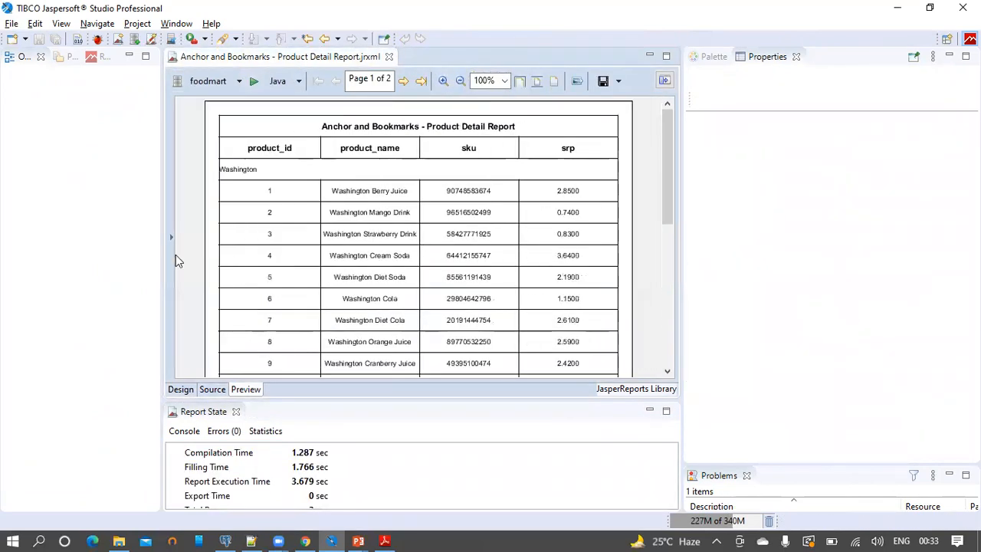
scroll(322, 190, "down", 5)
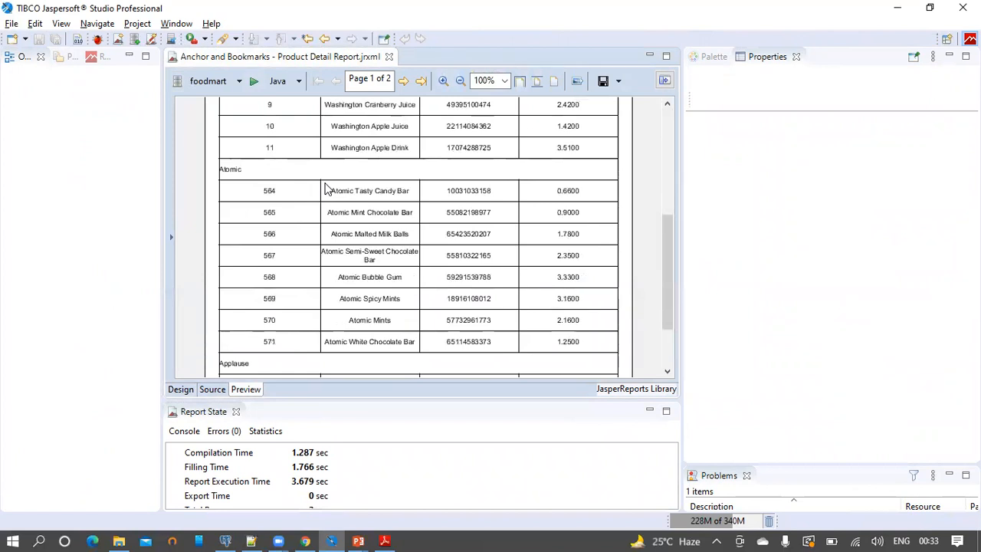
scroll(325, 190, "down", 2)
scroll(325, 190, "up", 4)
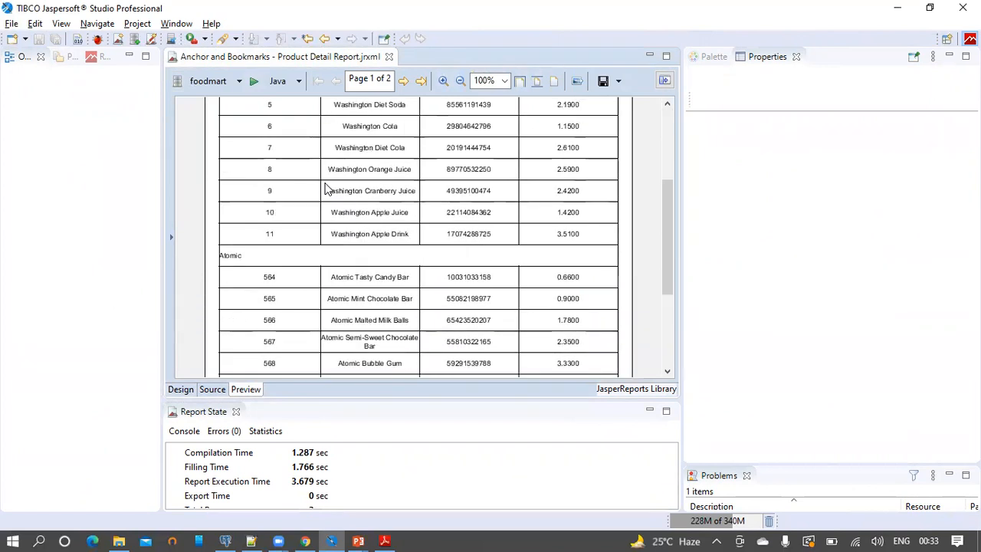
scroll(325, 190, "up", 4)
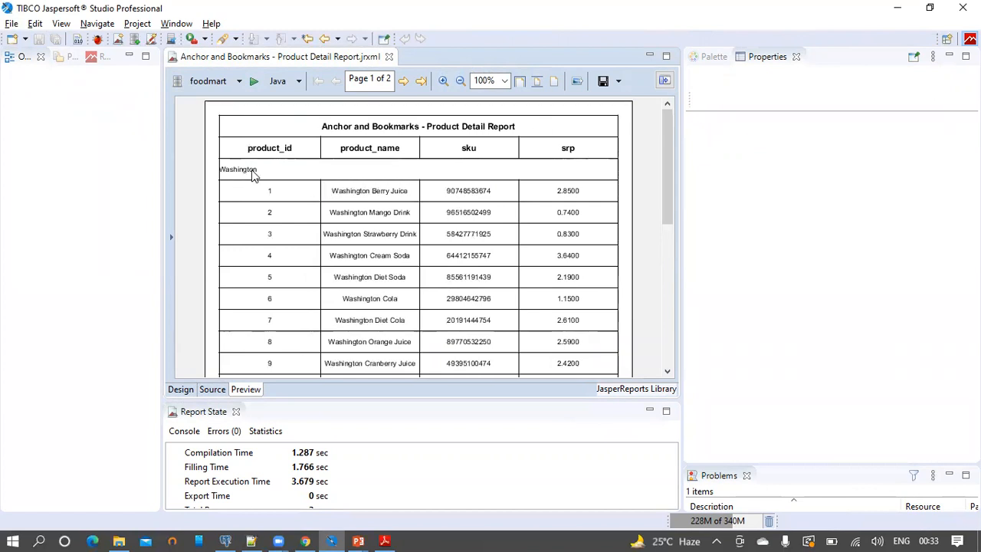
scroll(251, 169, "down", 5)
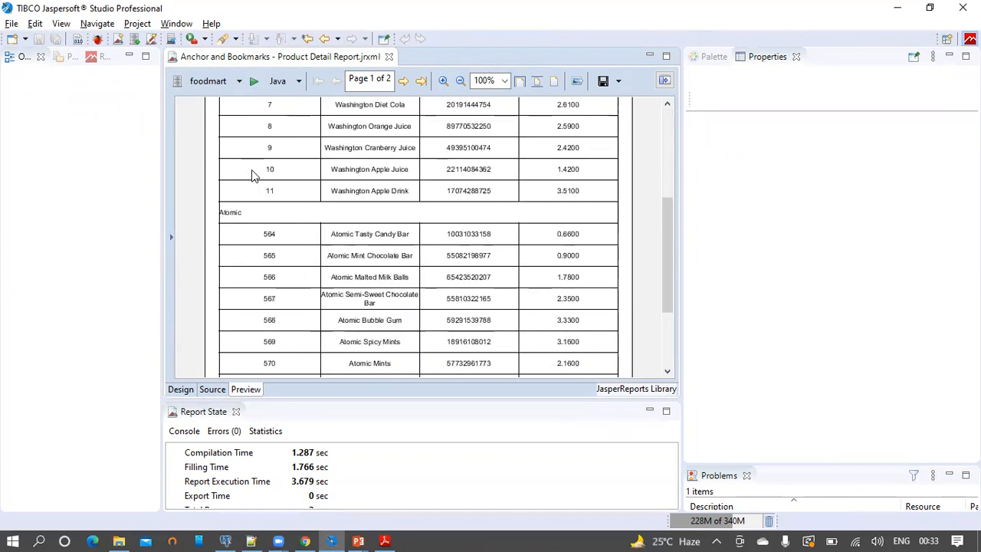
Examine the brand groups and their products on both pages of the report preview at 150% zoom.
left_click(442, 82)
scroll(363, 193, "down", 10)
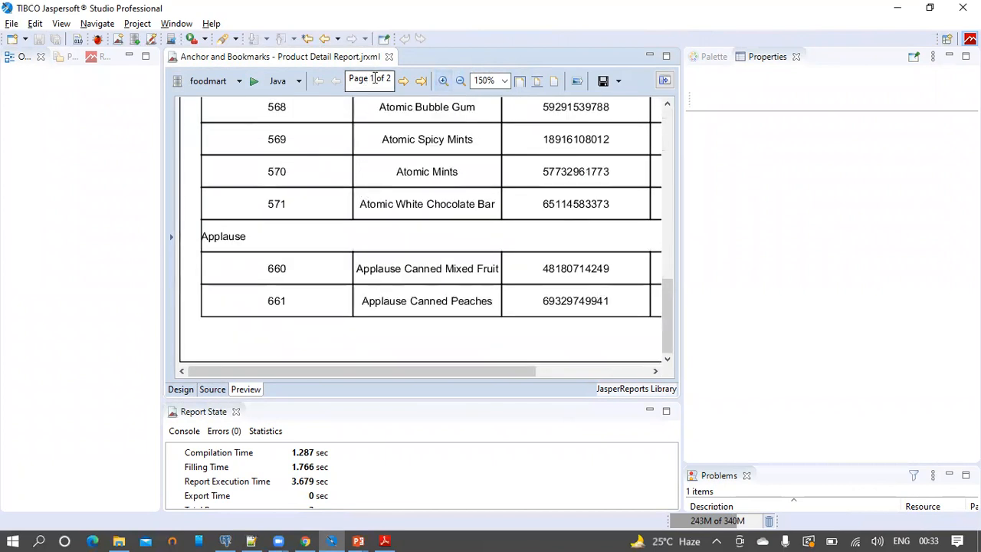
left_click(403, 81)
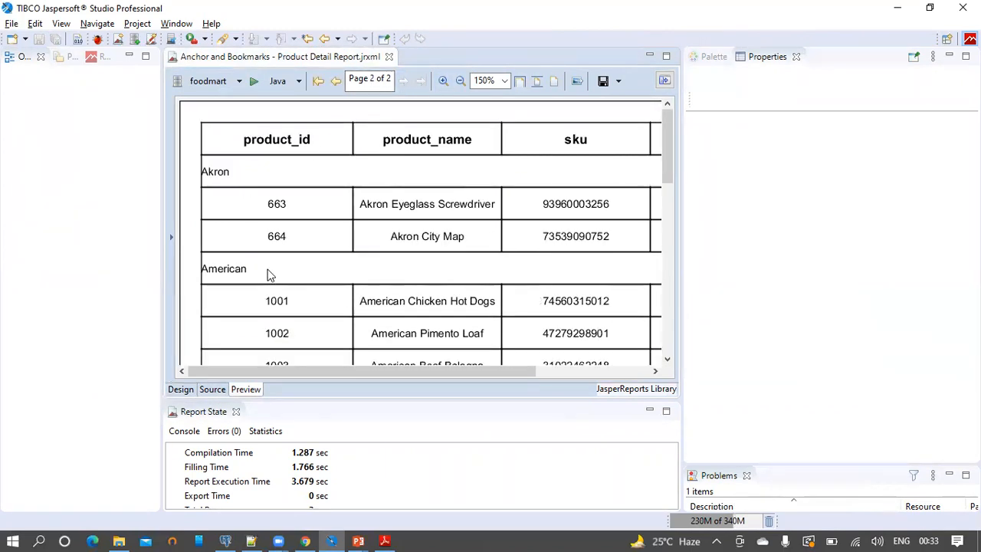
scroll(331, 256, "down", 5)
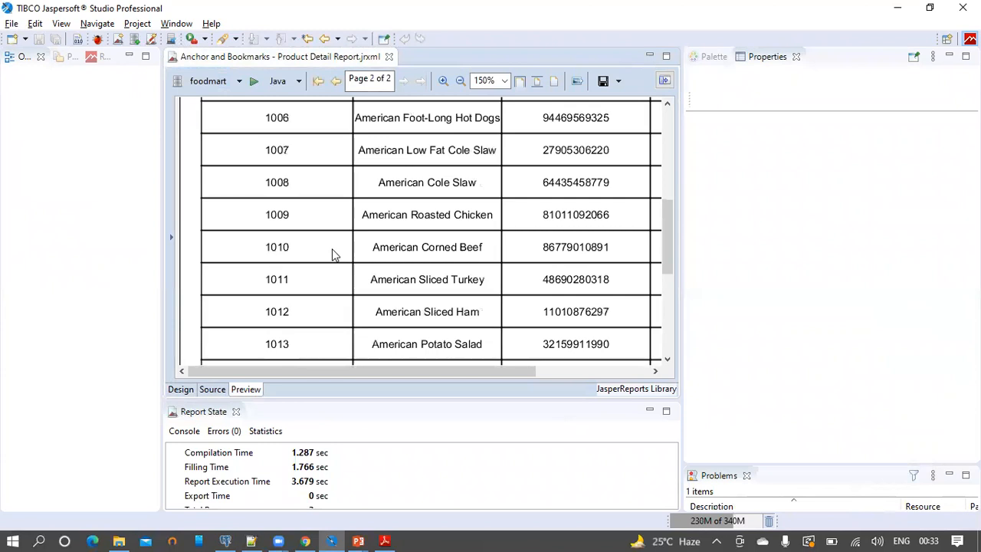
scroll(332, 255, "down", 5)
scroll(333, 253, "up", 2)
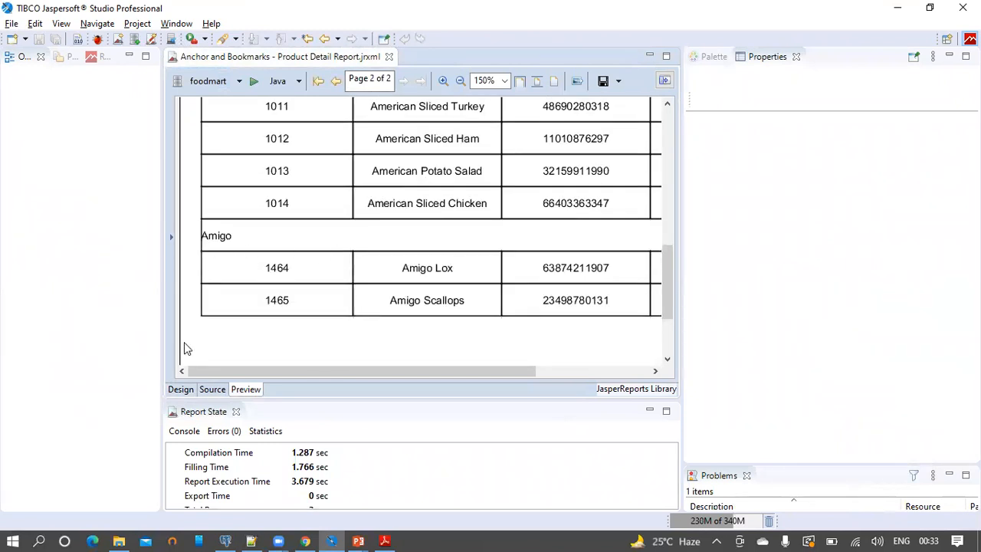
Set the left padding of the brand_name field in the group header to 5 and save the report.
left_click(182, 389)
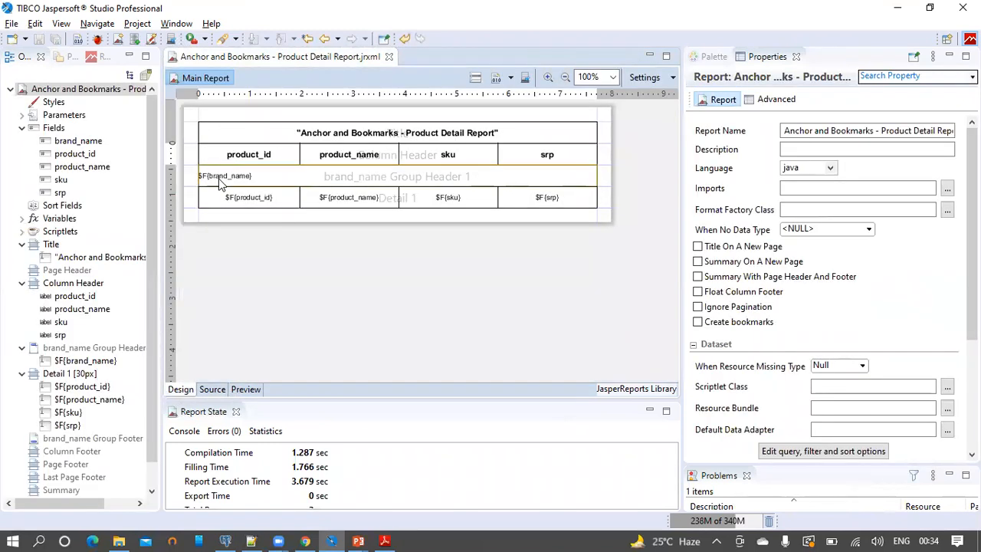
left_click(220, 179)
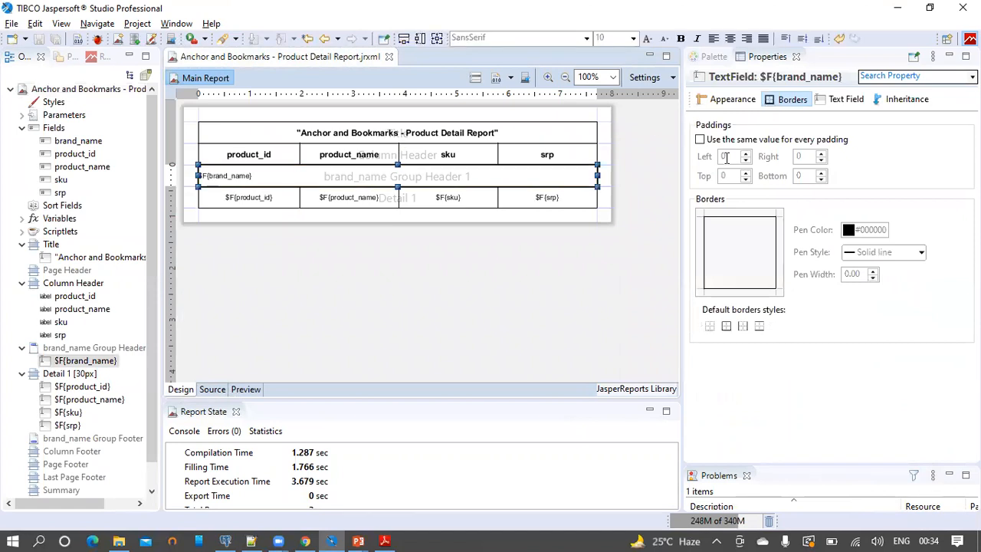
left_click(724, 156)
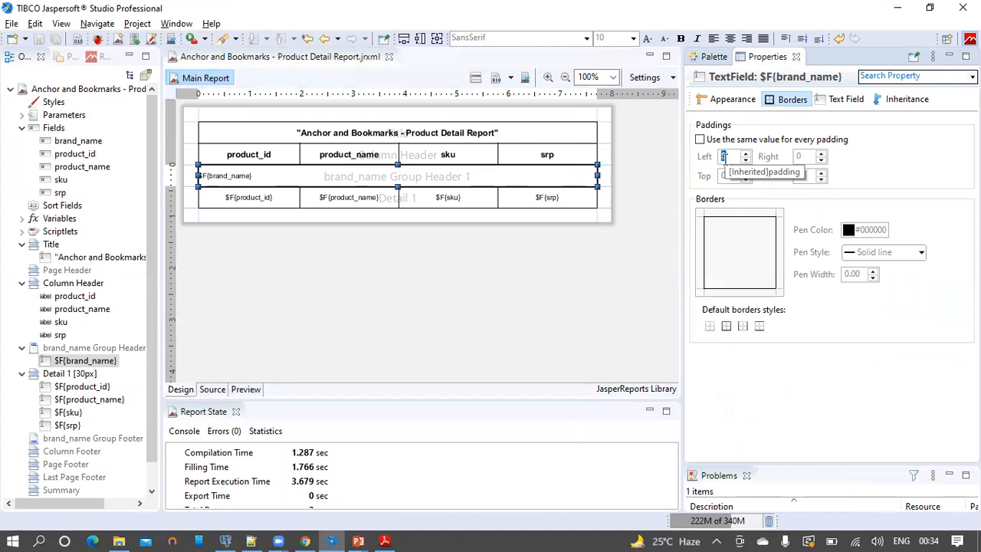
type("5")
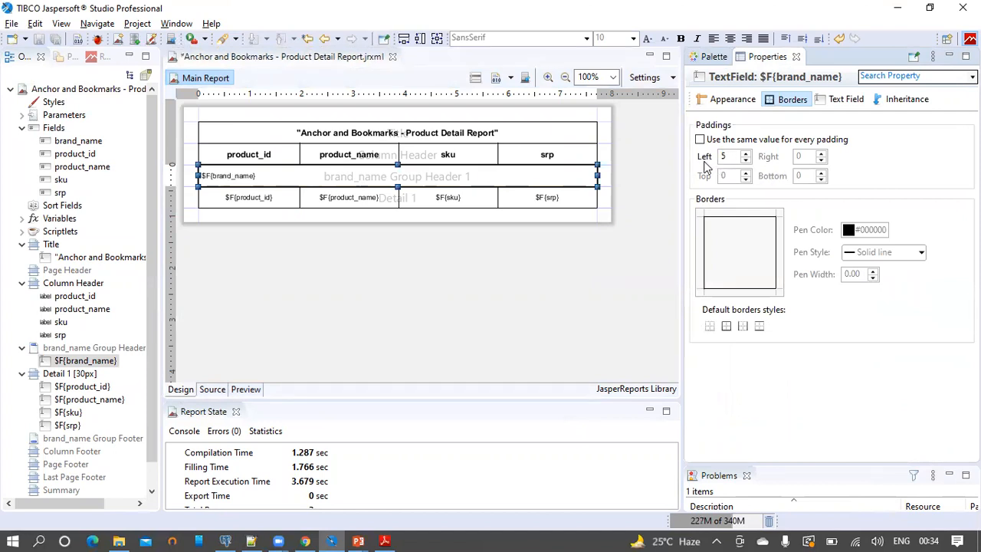
left_click(38, 38)
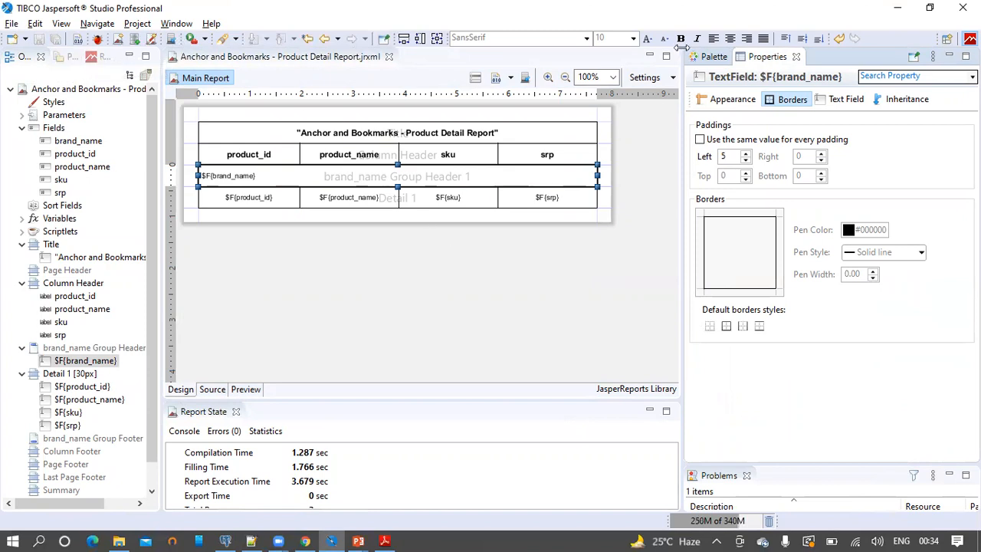
Make the brand_name group header field bold at font size 12 and save the report.
left_click(682, 38)
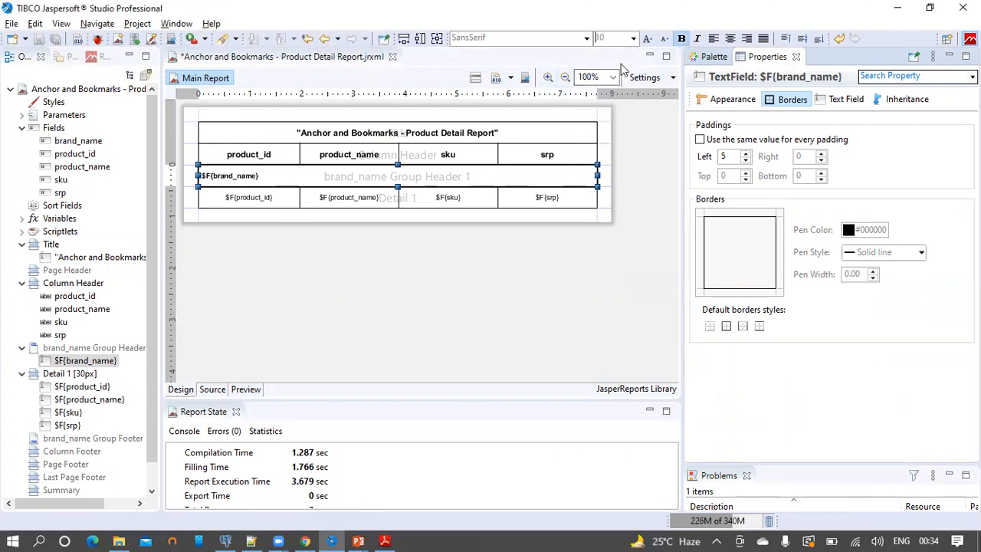
left_click(633, 39)
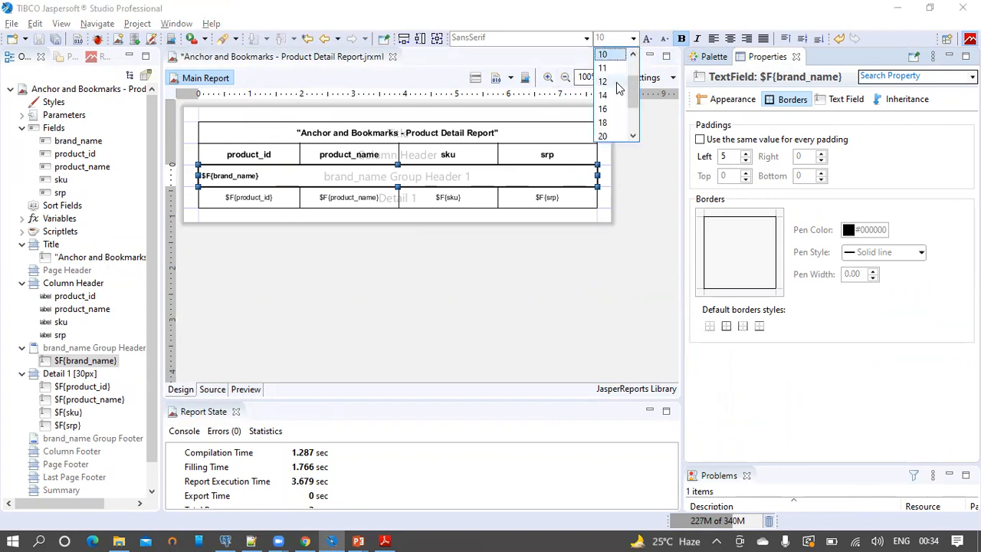
left_click(612, 81)
left_click(316, 246)
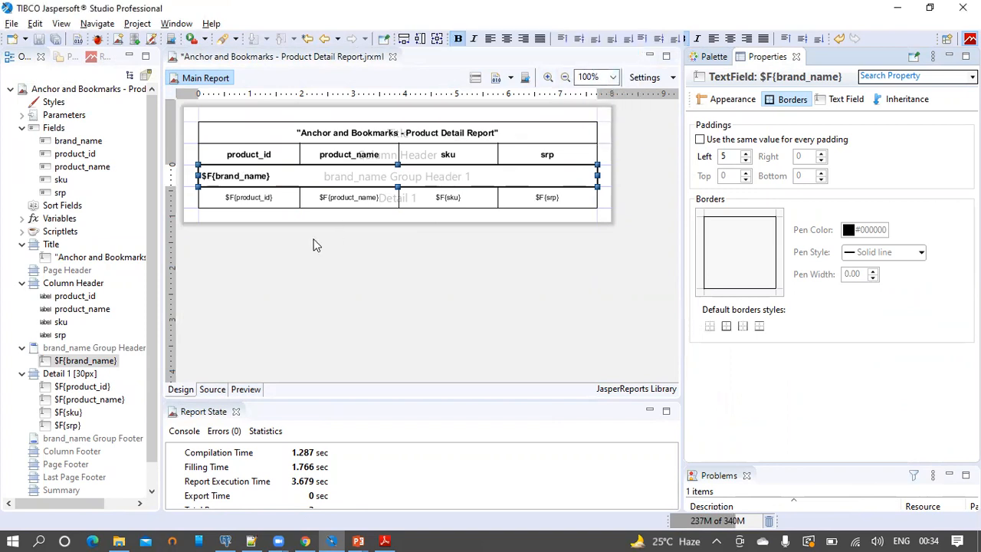
left_click(39, 39)
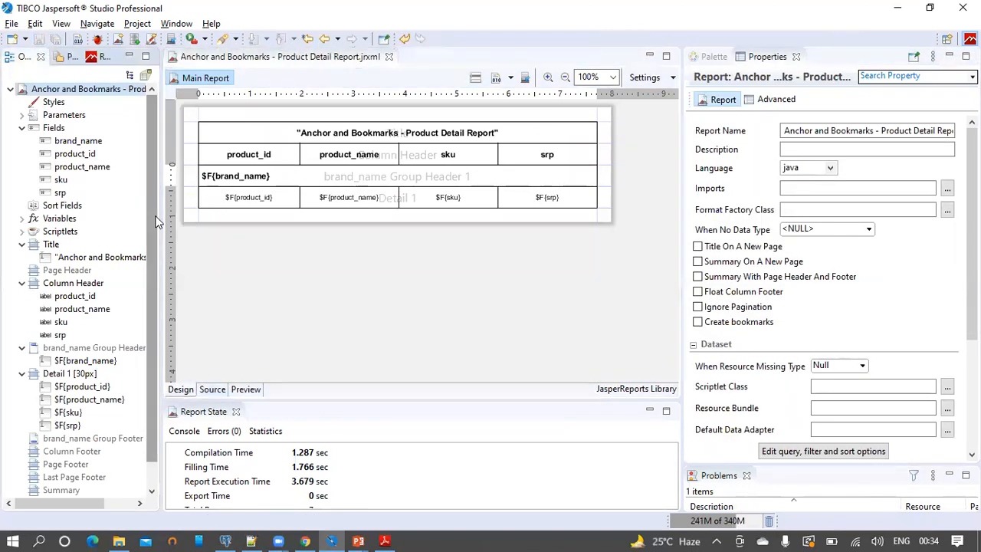
Set the anchor name expression of the brand_name group header field to $F{brand_name} and save the report.
left_click_drag(182, 215, 184, 216)
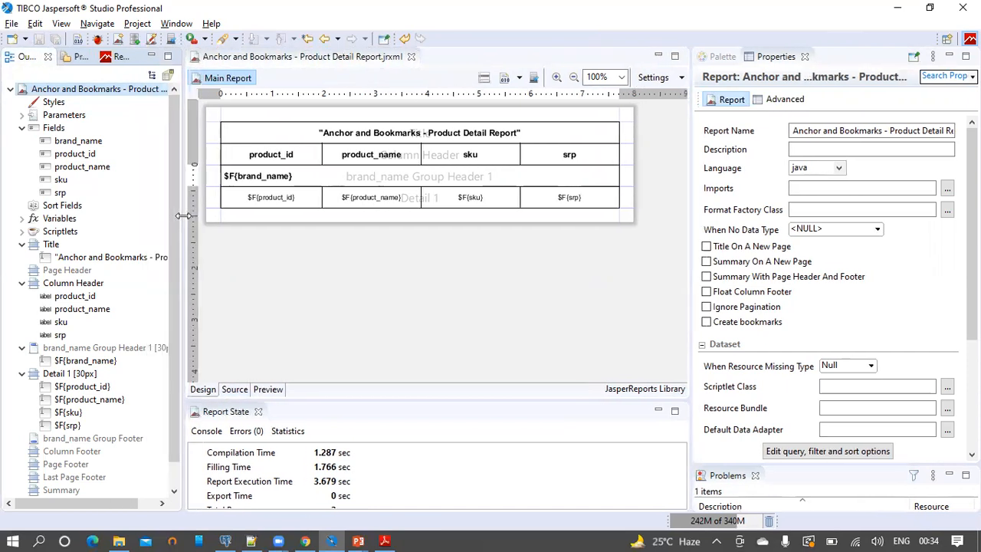
left_click(270, 179)
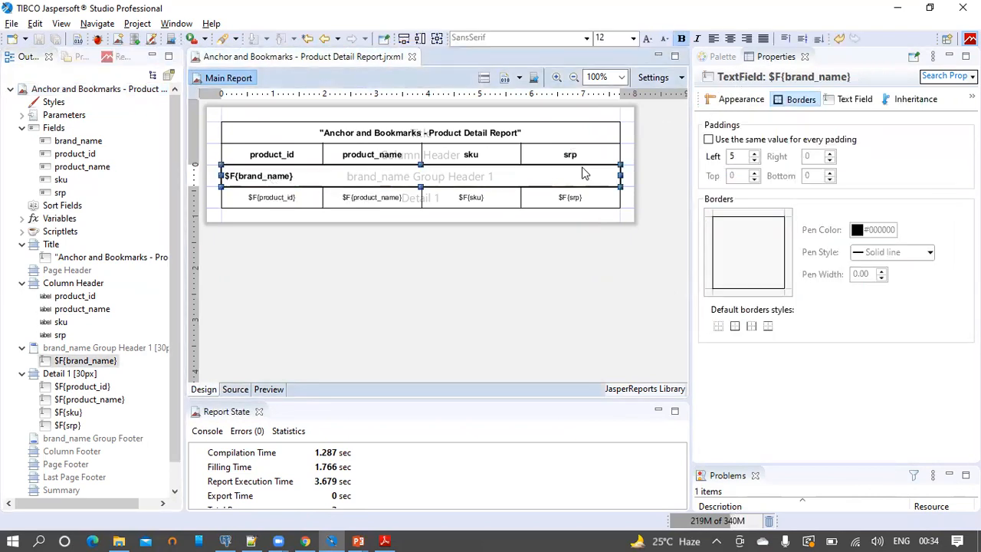
left_click_drag(688, 161, 495, 175)
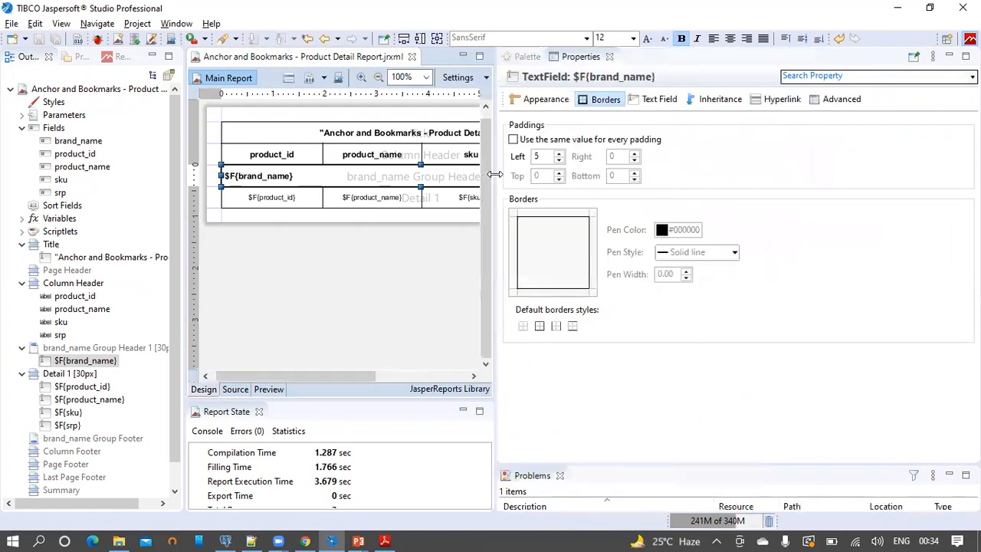
left_click(778, 103)
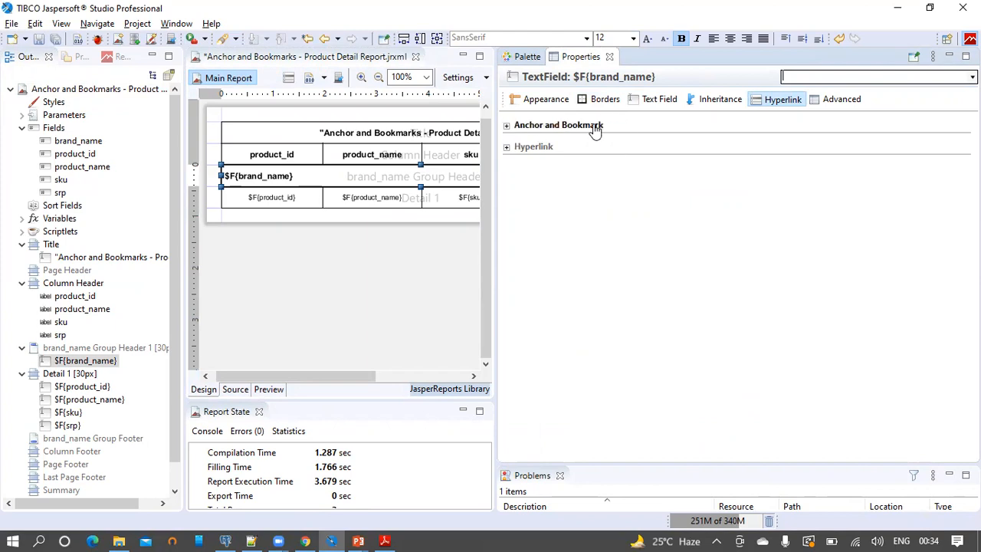
left_click(506, 127)
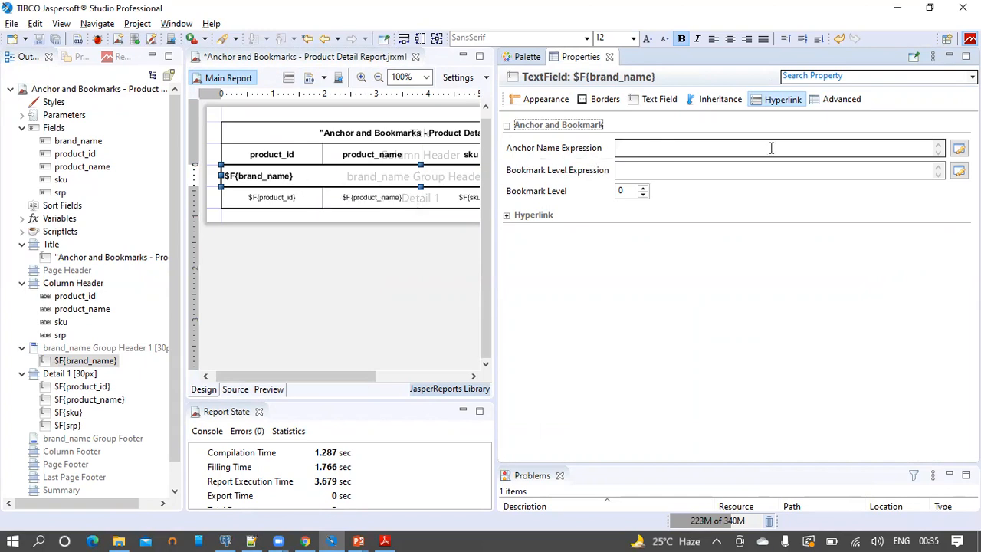
left_click(958, 148)
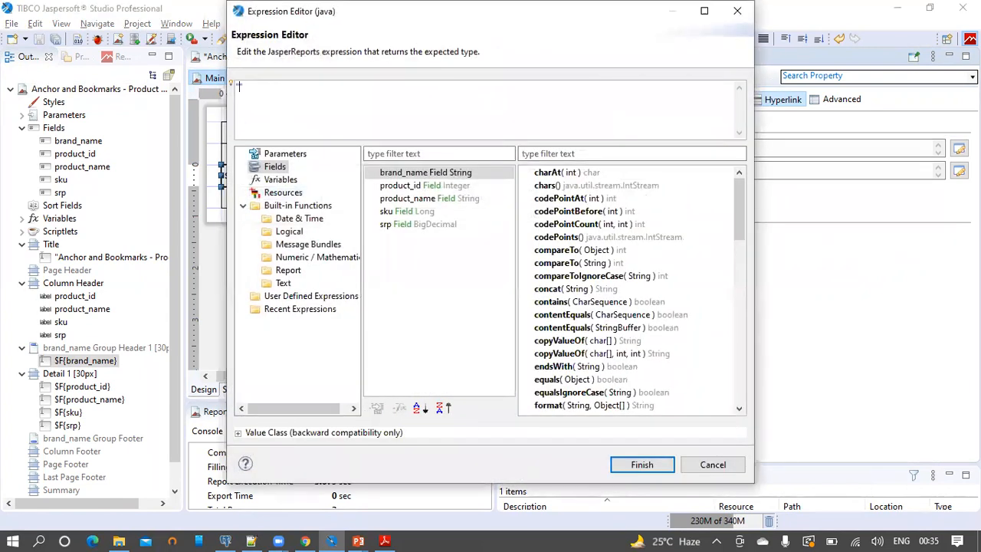
left_click_drag(364, 103, 232, 103)
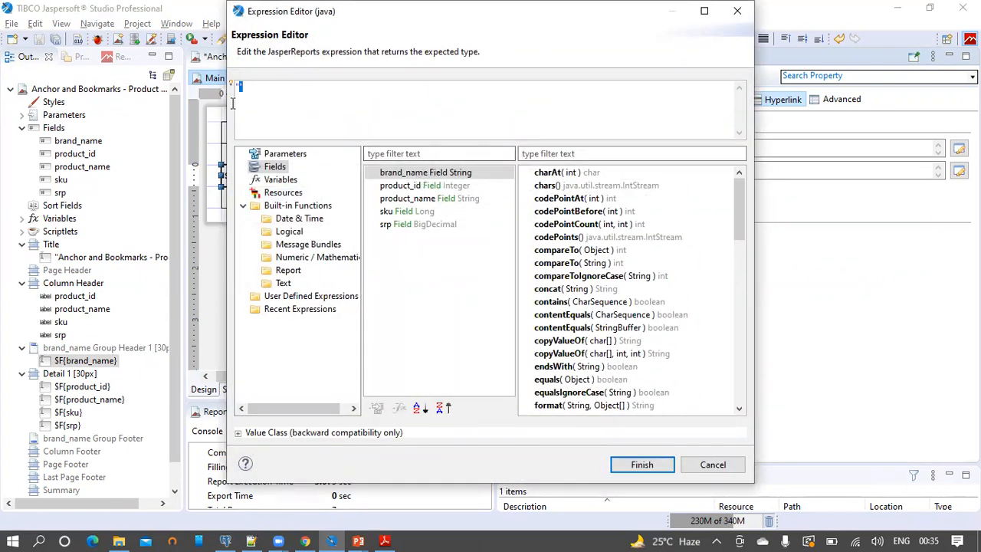
double_click(400, 173)
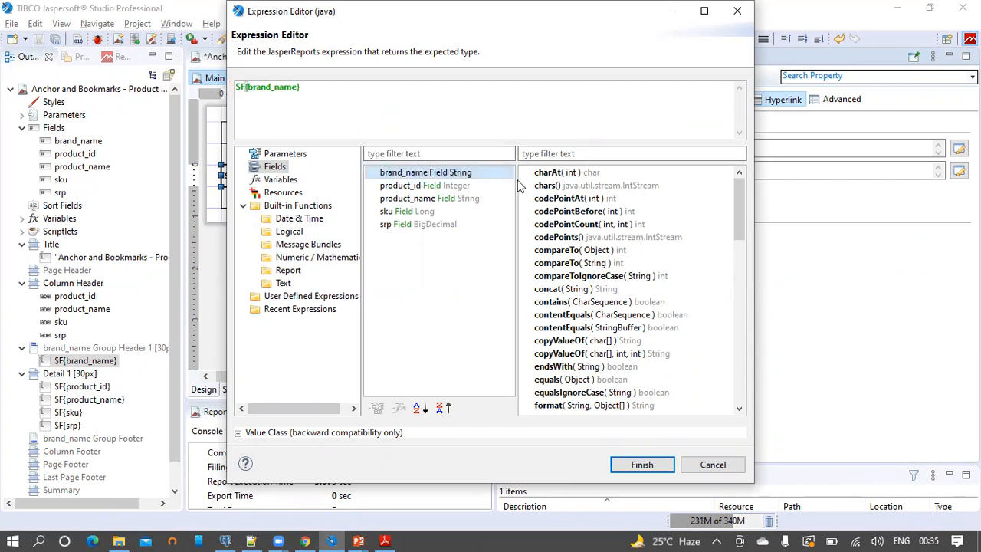
left_click(641, 464)
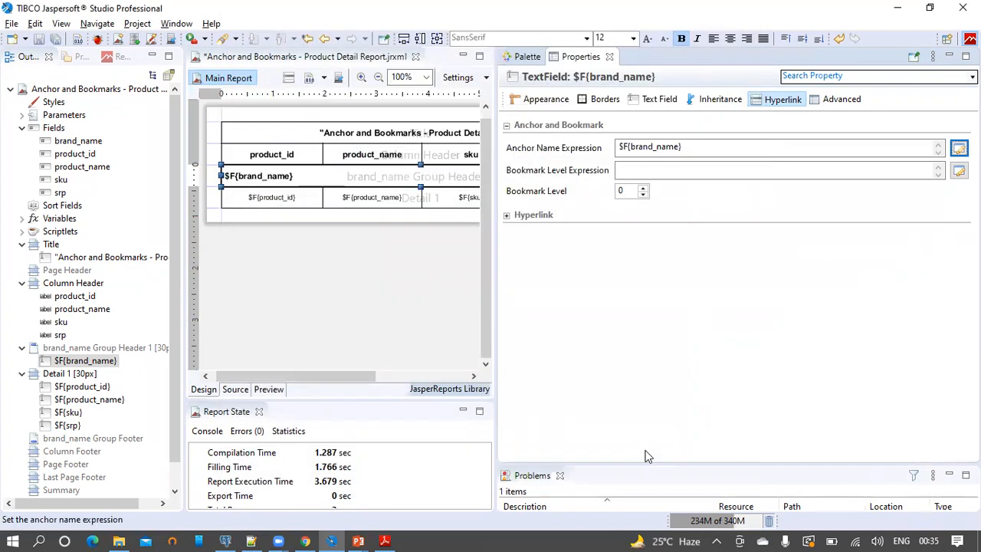
left_click(38, 38)
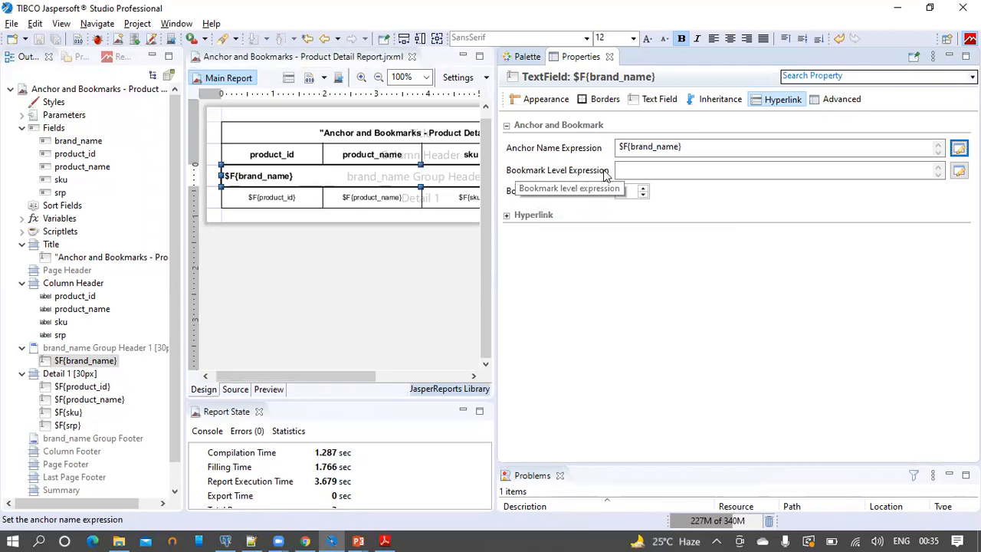
Set the bookmark level of the brand_name field to 1 and save the report.
left_click(643, 170)
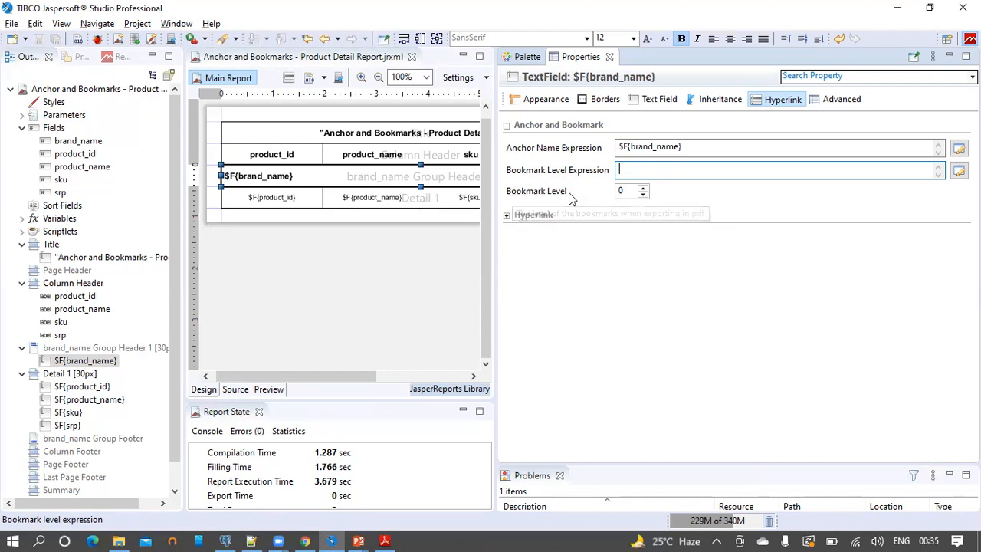
left_click_drag(628, 192, 604, 191)
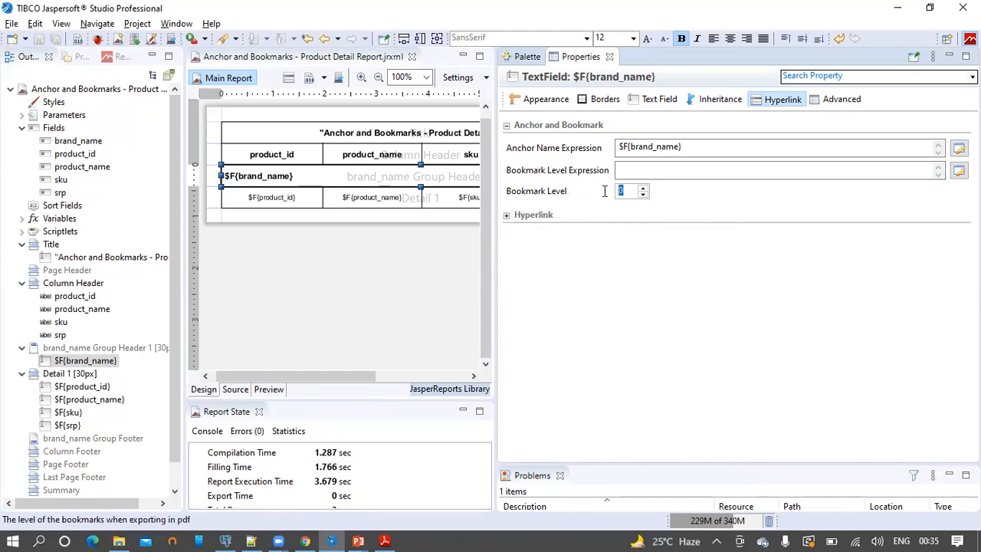
left_click(643, 189)
left_click(39, 40)
Preview the report with the foodmart data and output it as PDF.
left_click_drag(494, 134, 636, 135)
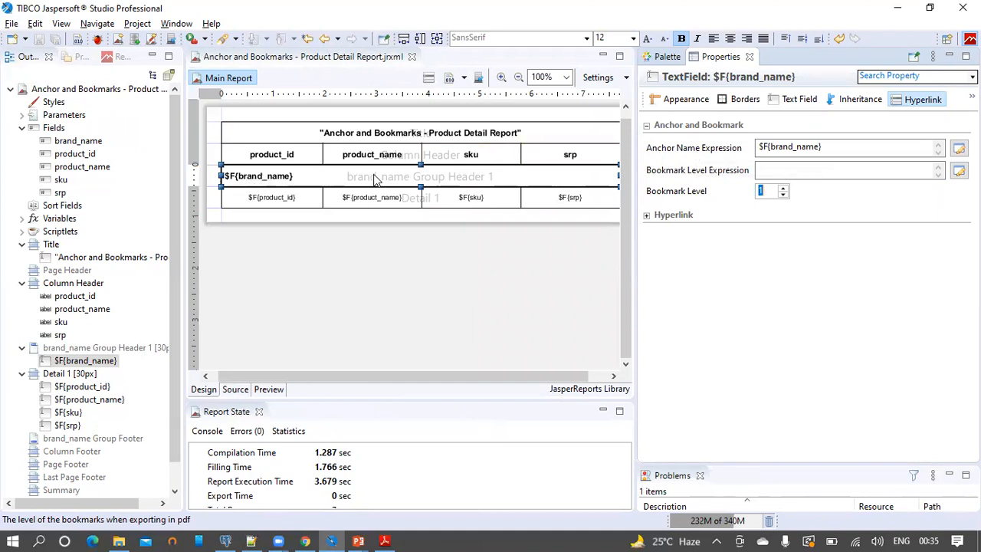
left_click(275, 389)
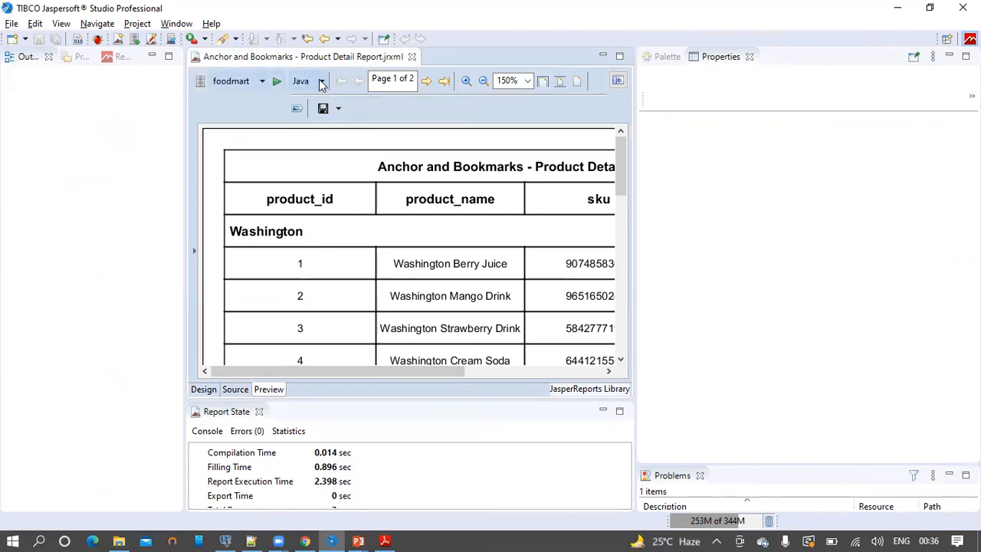
left_click(323, 82)
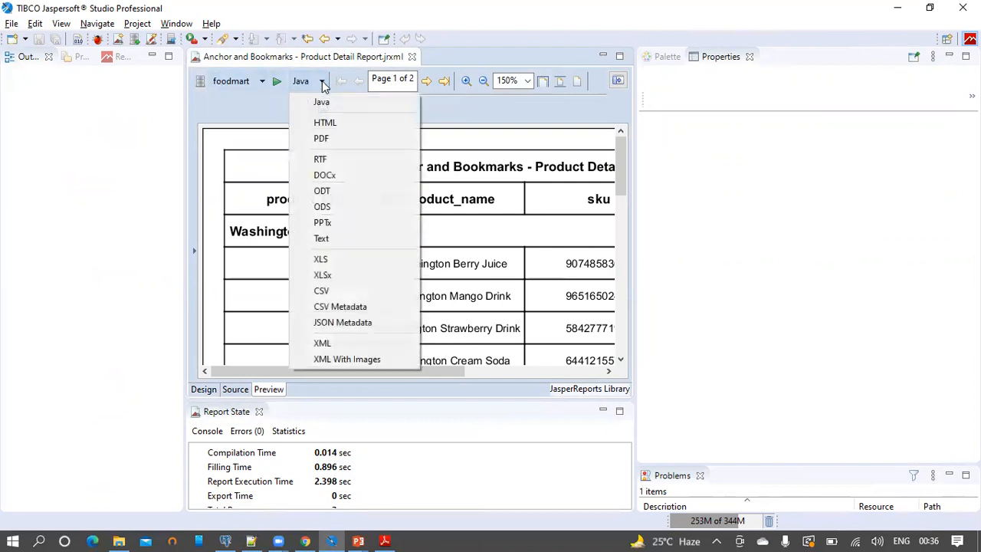
left_click(323, 141)
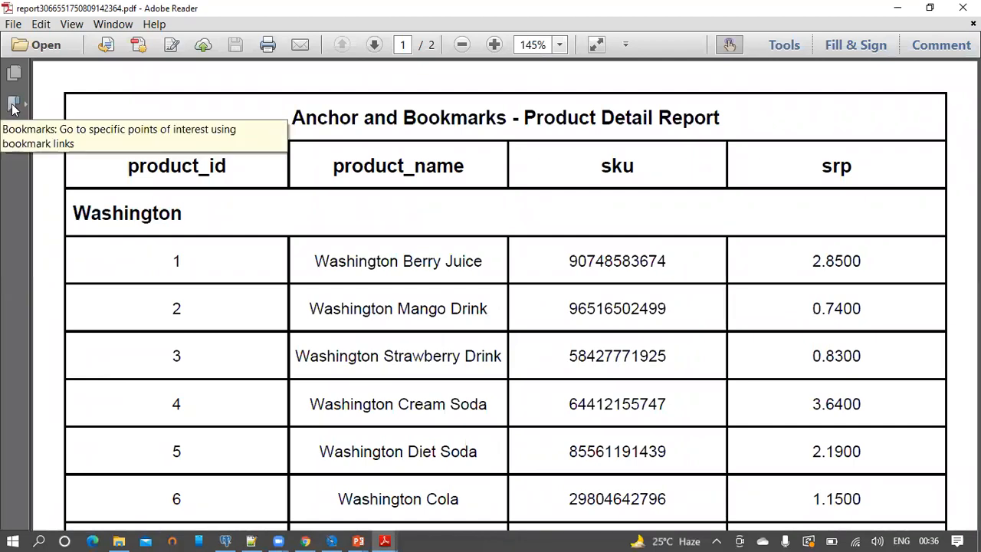
Show the PDF's bookmarks and follow the Atomic and American entries to check their navigation.
left_click(10, 106)
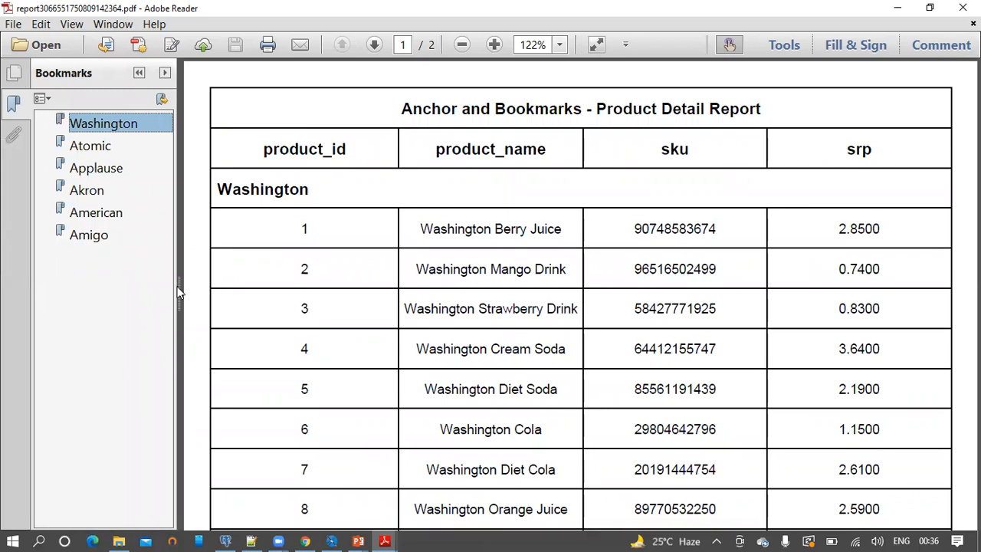
left_click(87, 147)
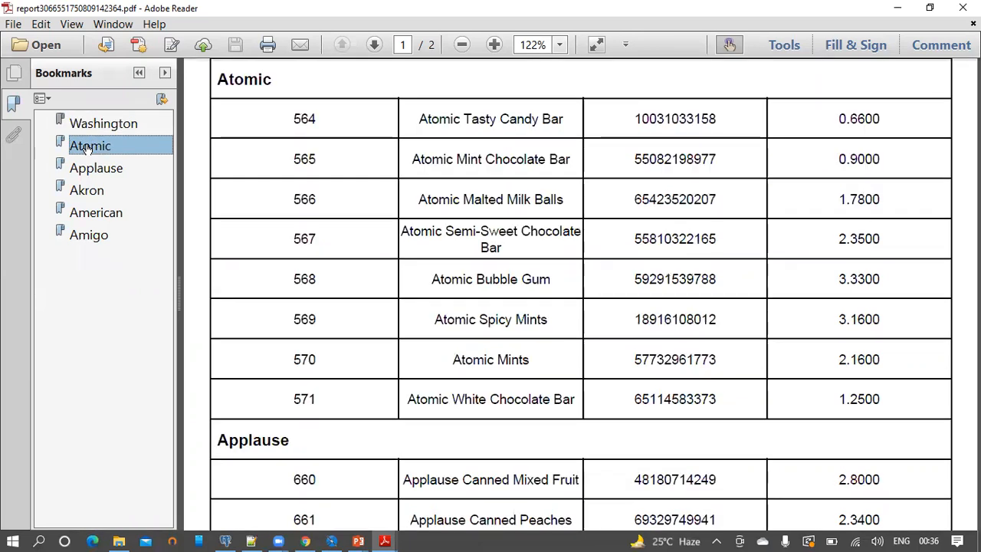
left_click(113, 216)
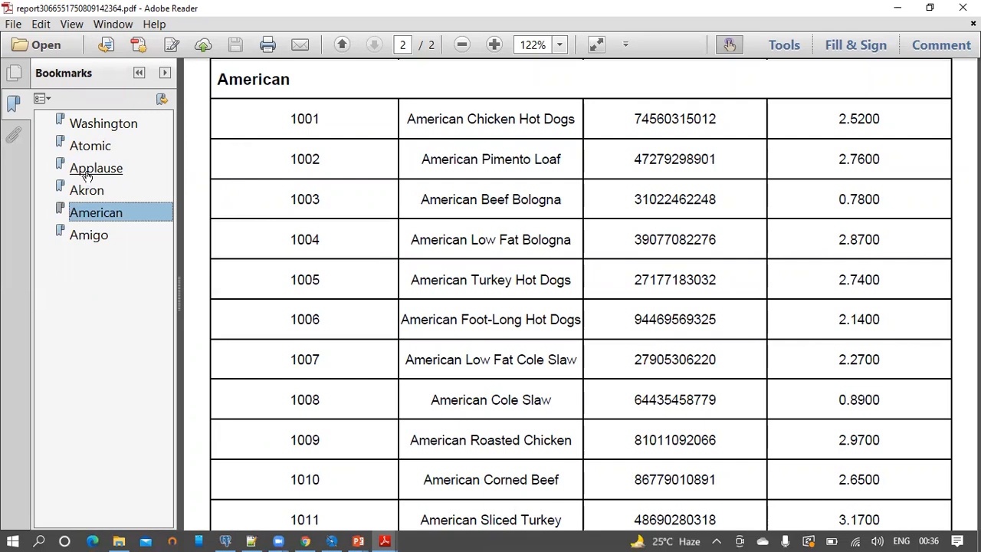
View the JasperReports Server repository in the browser, and close the exported PDF reports in Adobe Reader.
left_click(310, 534)
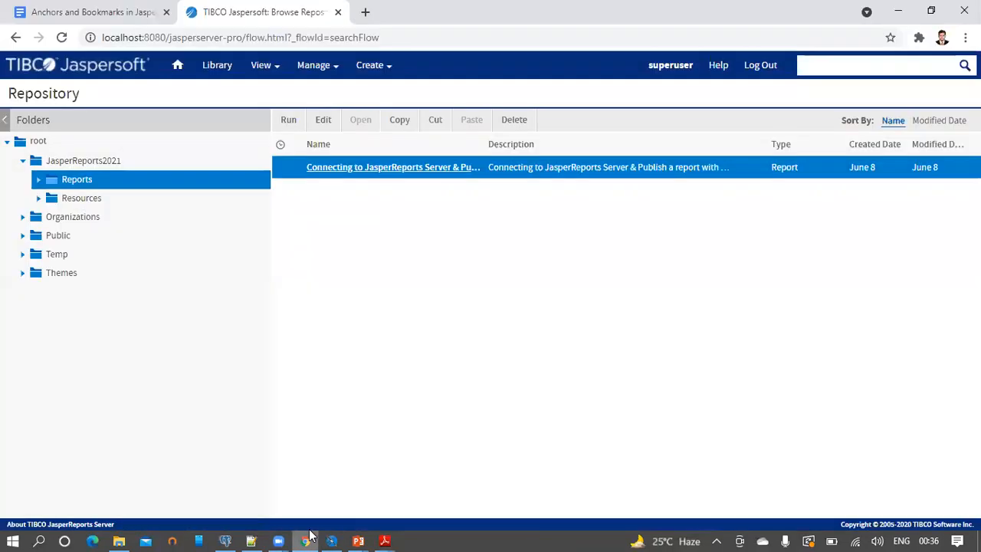
left_click(310, 534)
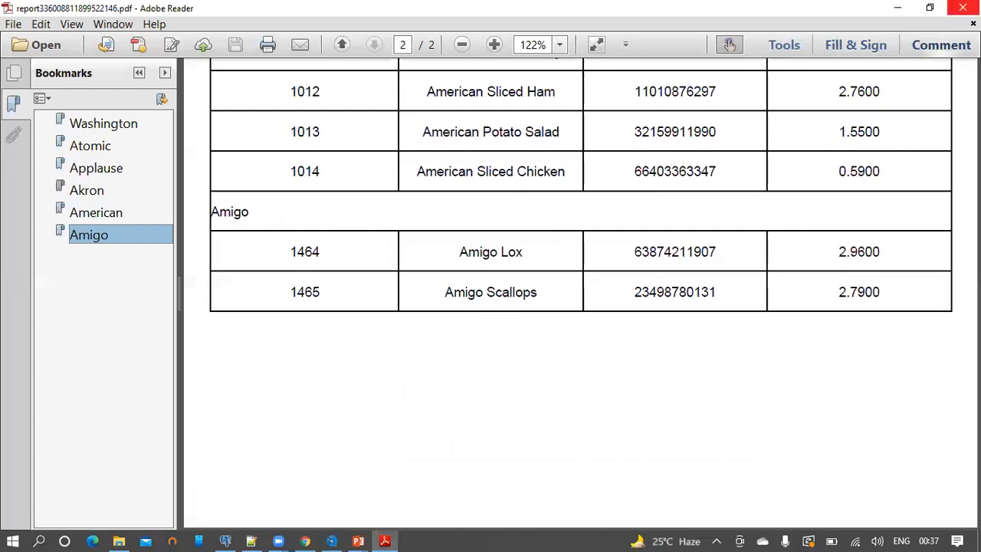
left_click(962, 8)
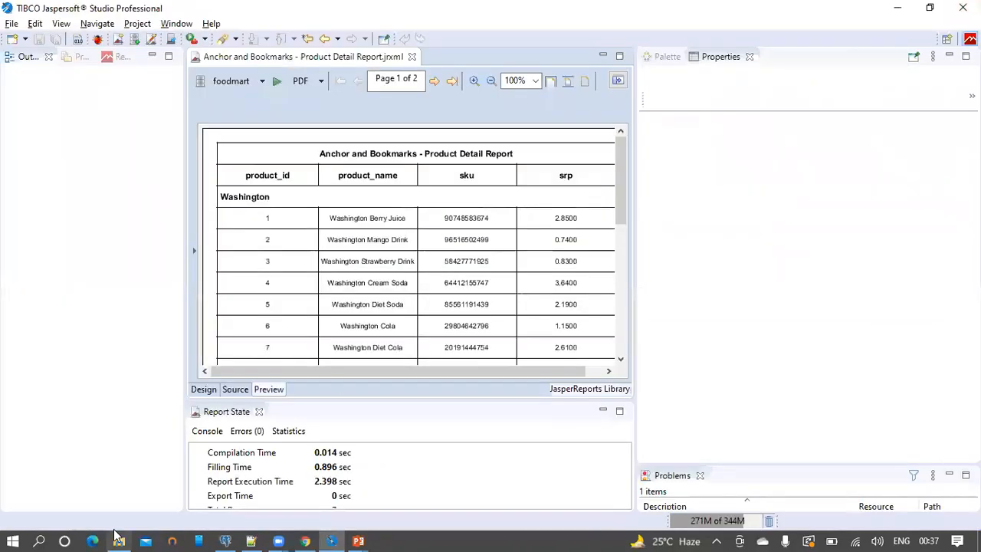
Start publishing the report design to JasperReports Server, choosing the JasperReports2021/Reports folder on LocalJasperReports2021 as its location.
left_click(204, 391)
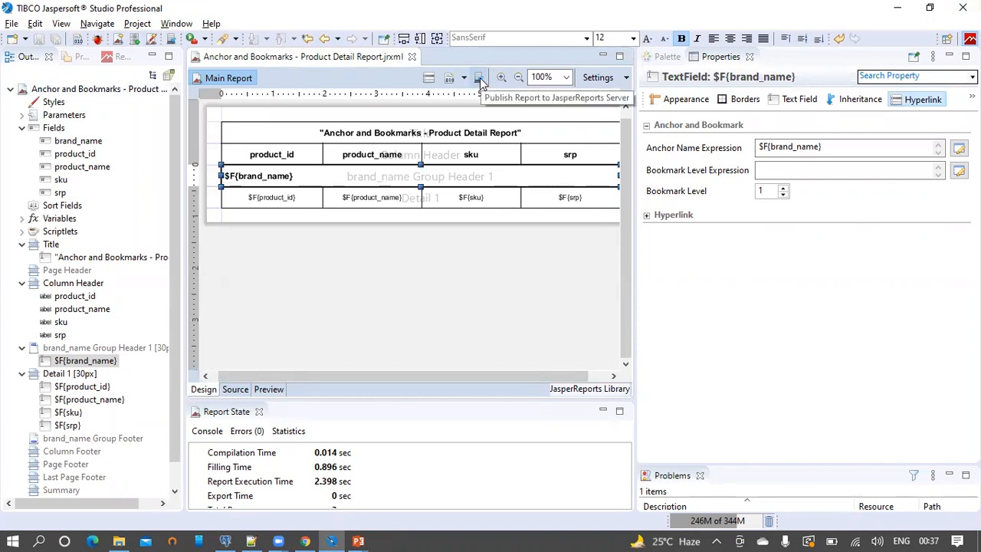
left_click(478, 79)
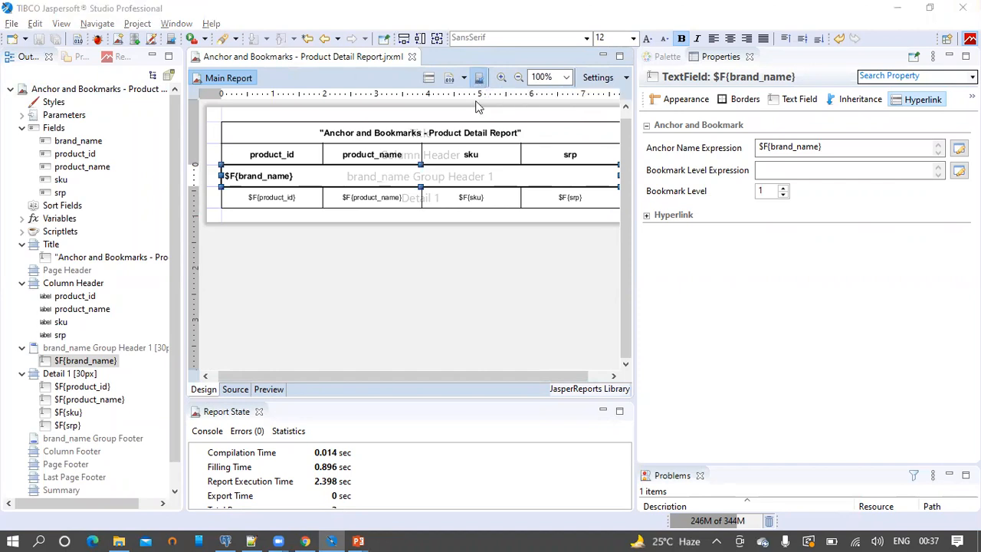
left_click(23, 84)
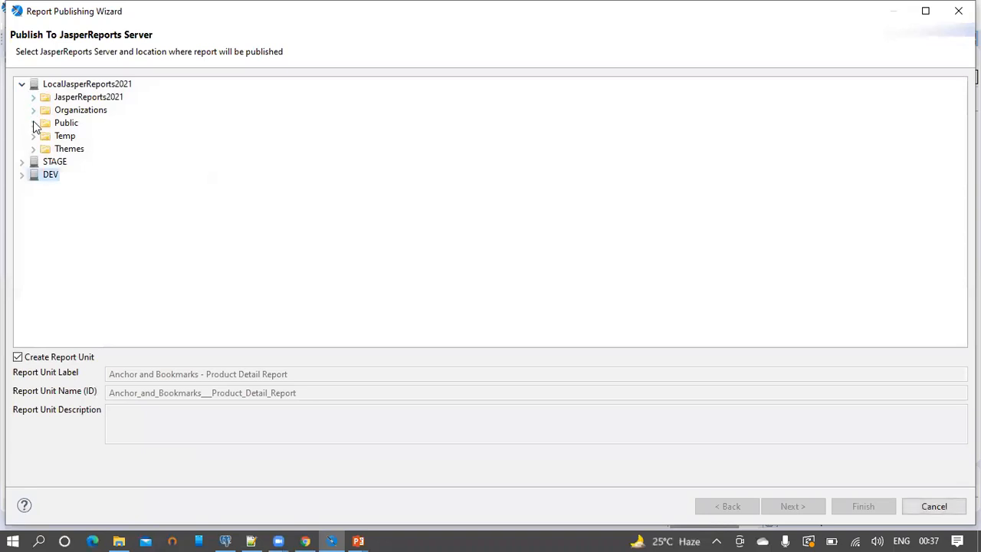
left_click(34, 98)
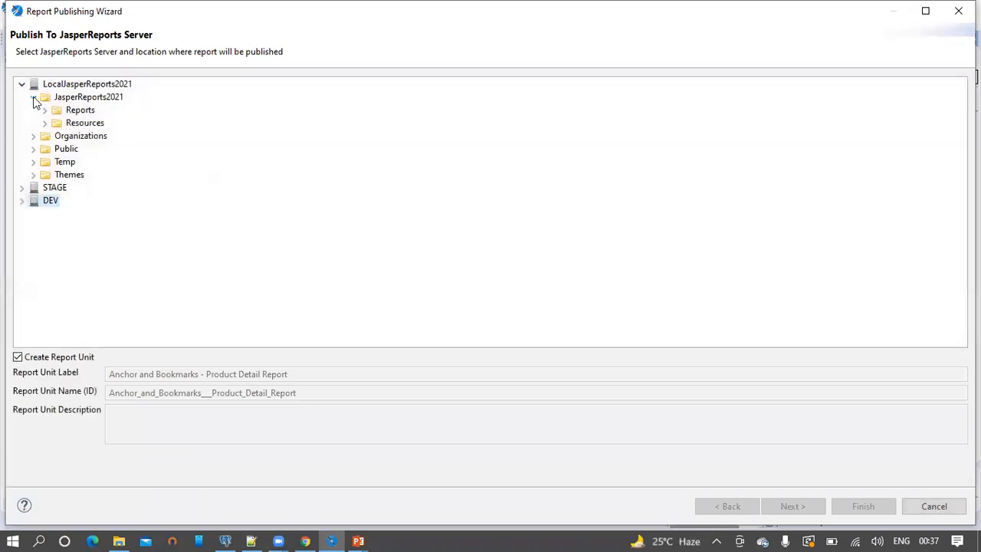
left_click(69, 111)
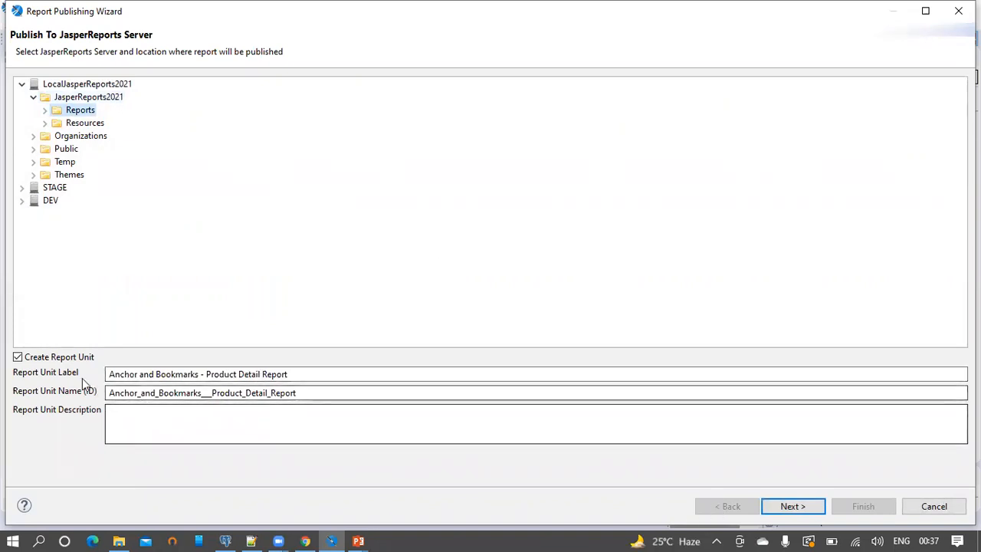
Fill in the report unit description with the label text "Anchor and Bookmarks - Product Detail Report" and continue to the data source settings.
left_click(120, 419)
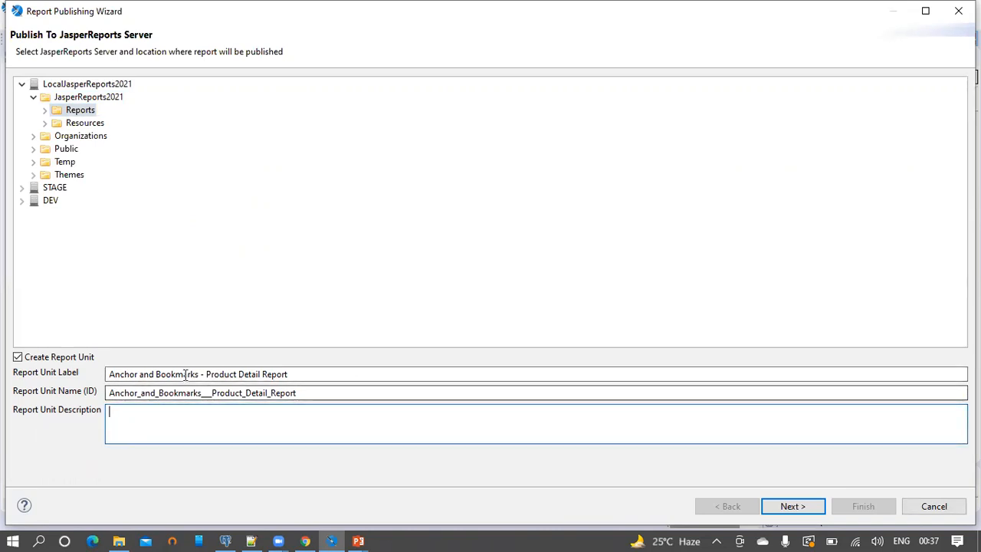
left_click_drag(288, 374, 85, 381)
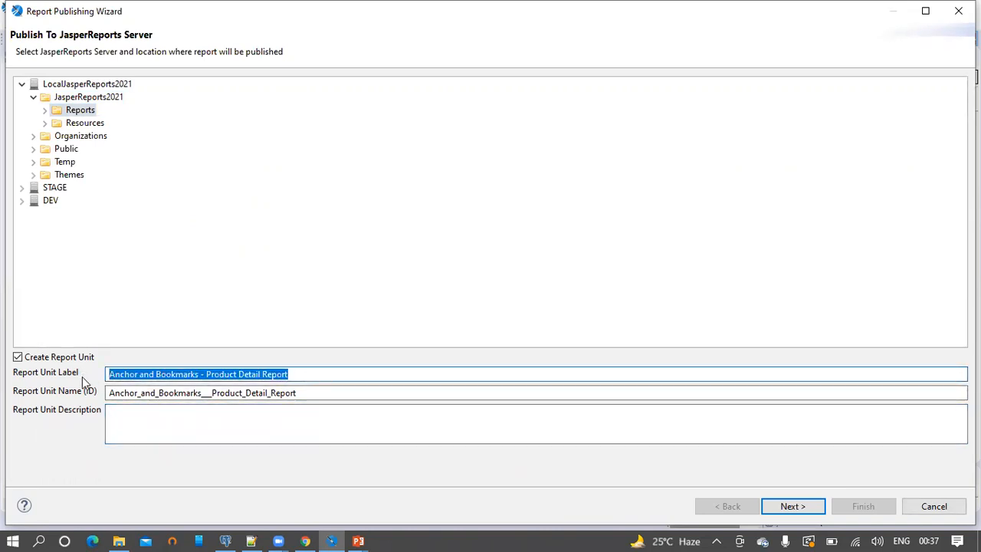
left_click(164, 422)
key("ctrl+v")
left_click(796, 506)
left_click(803, 505)
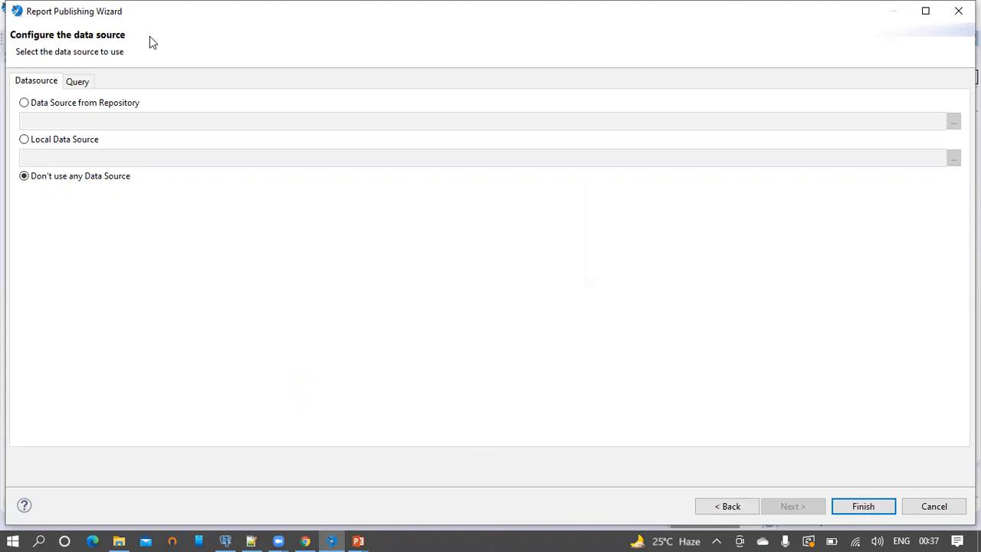
Use the repository data source /JasperReports2021/Resources/foodmart for the report unit and finish publishing.
left_click(25, 104)
left_click(953, 121)
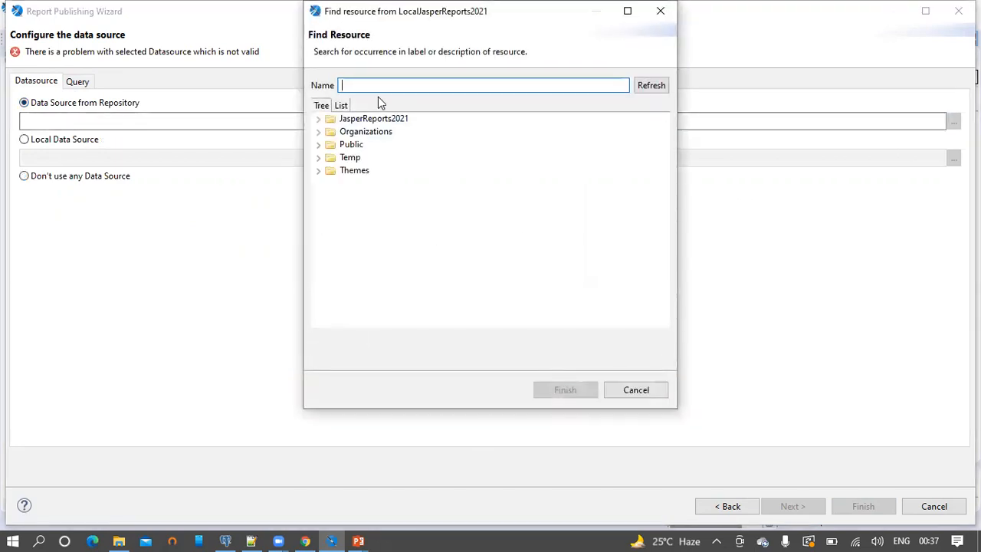
type("foodmart")
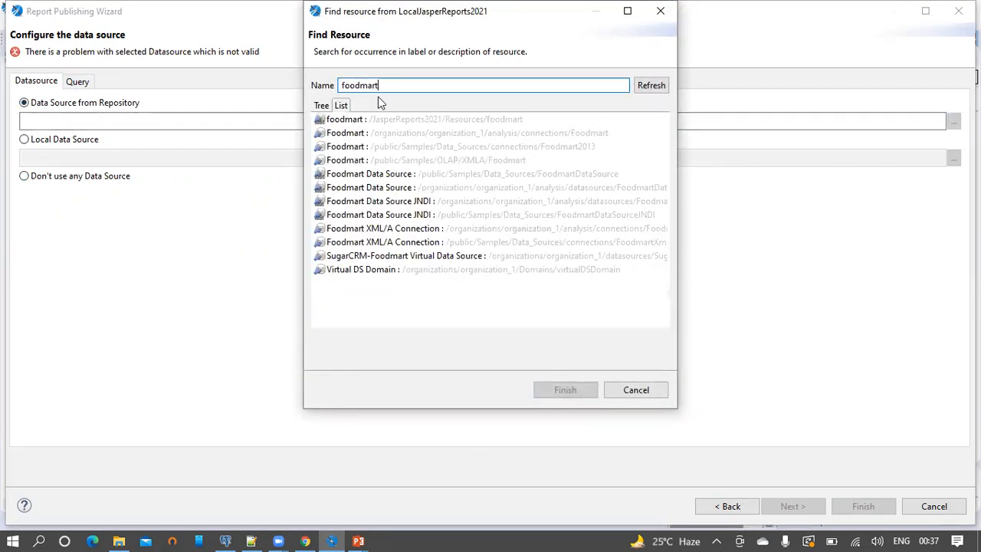
double_click(359, 121)
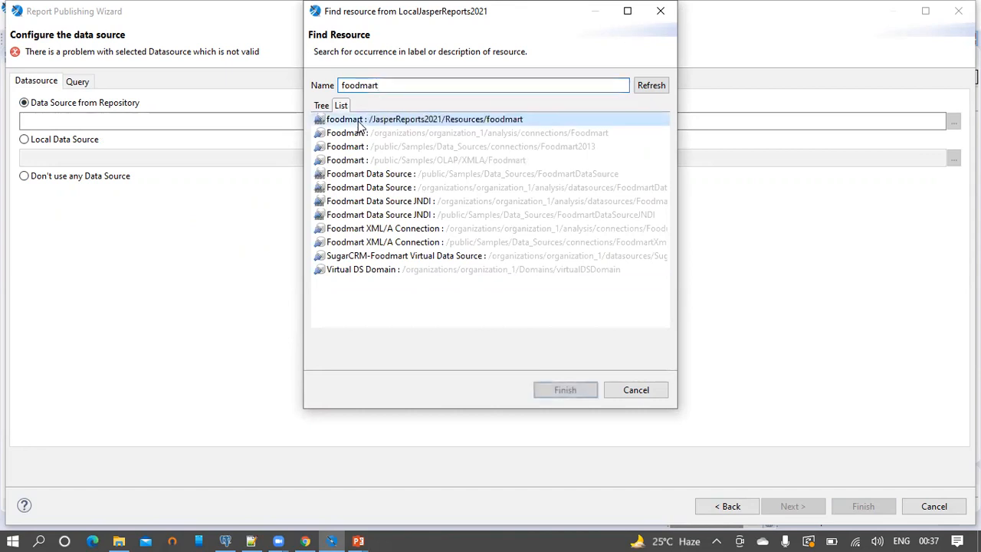
left_click(867, 507)
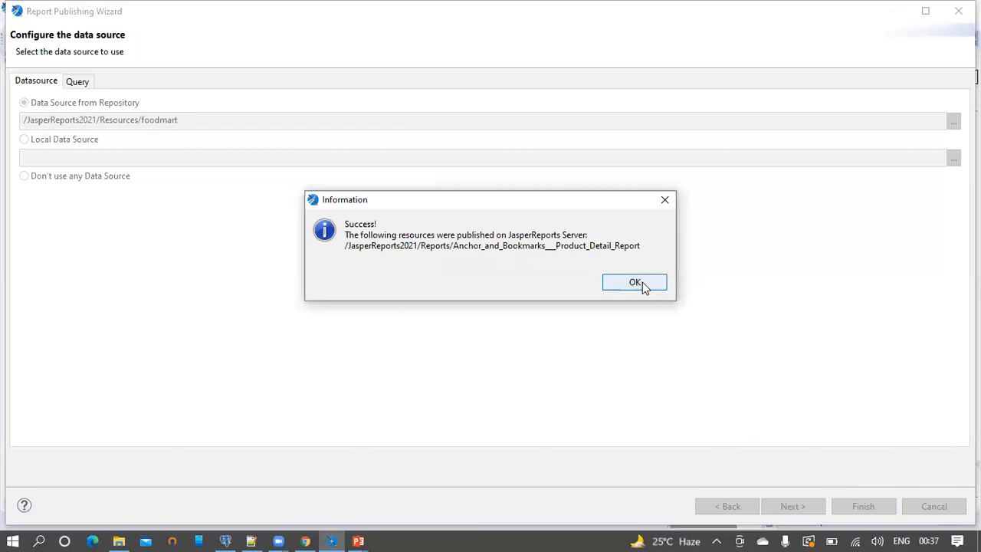
left_click(634, 283)
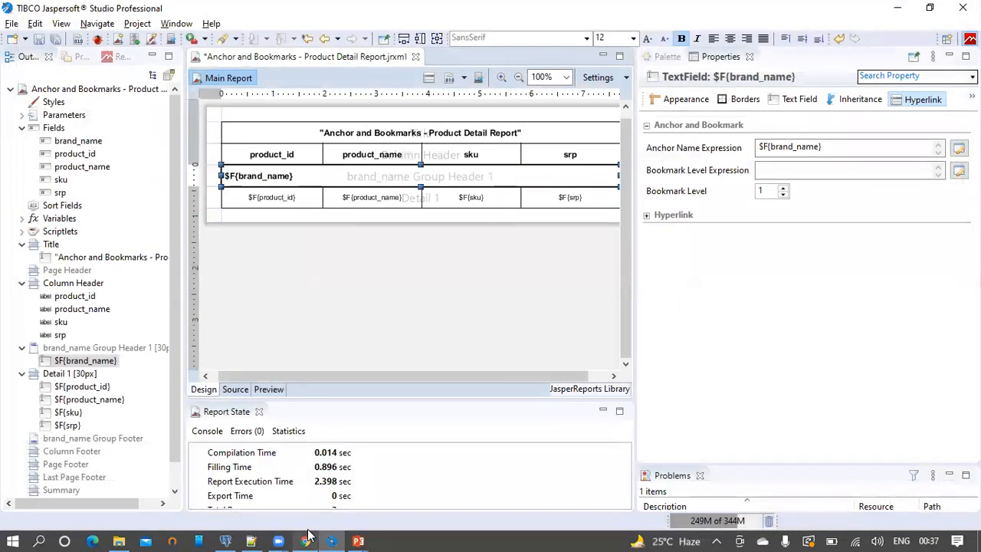
Switch to the browser, reload the Reports folder, run the published report, and inspect the Washington group header for bookmarks.
left_click(305, 540)
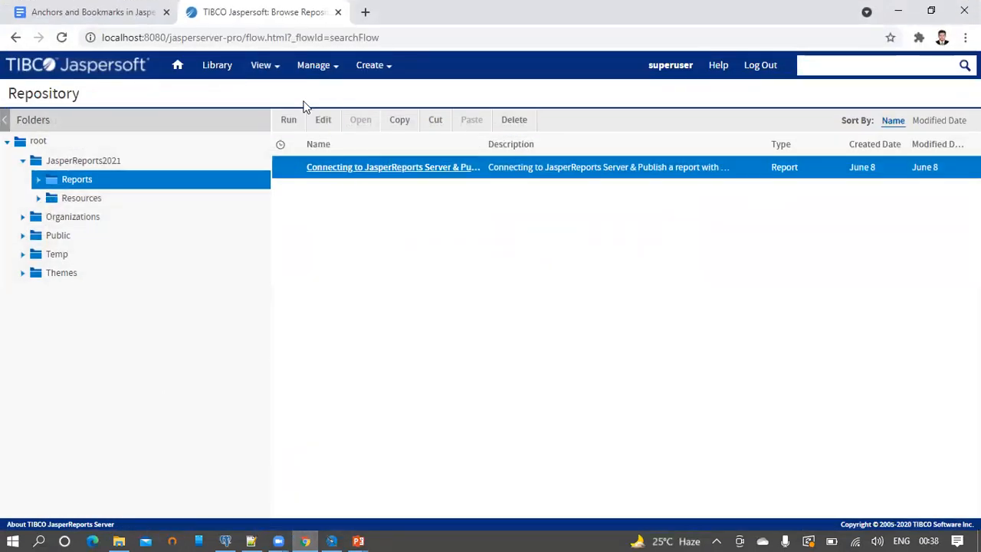
left_click(92, 197)
left_click(79, 182)
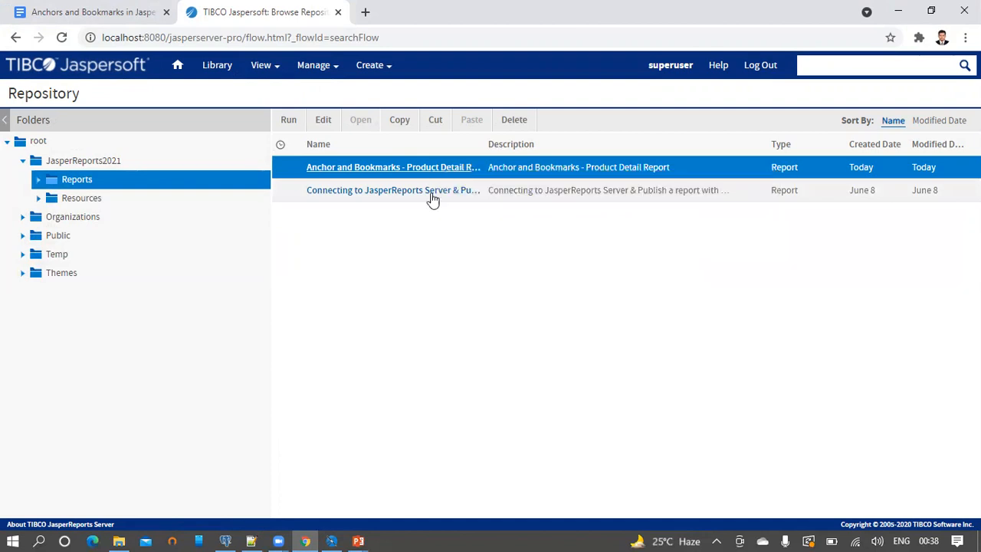
left_click(288, 120)
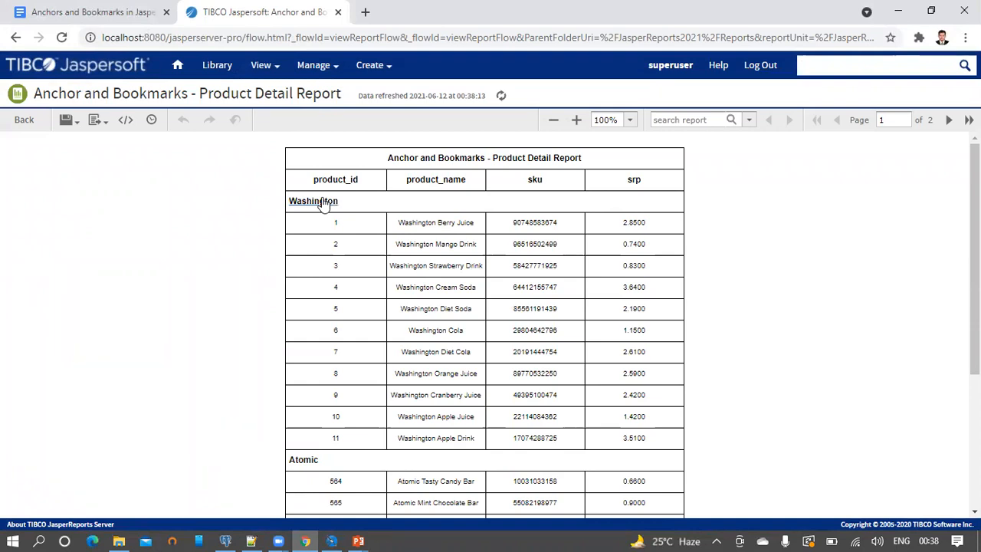
left_click_drag(367, 201, 281, 203)
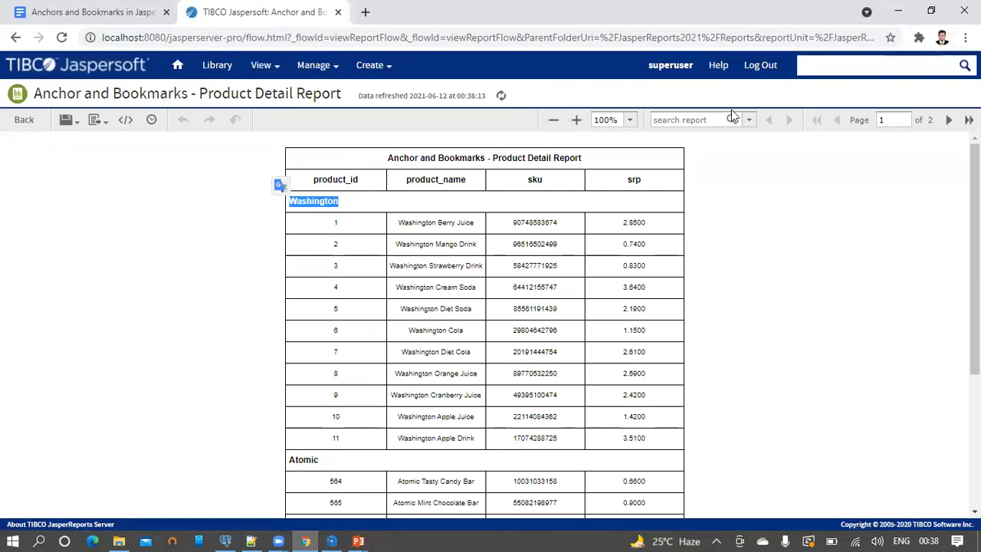
left_click(357, 207)
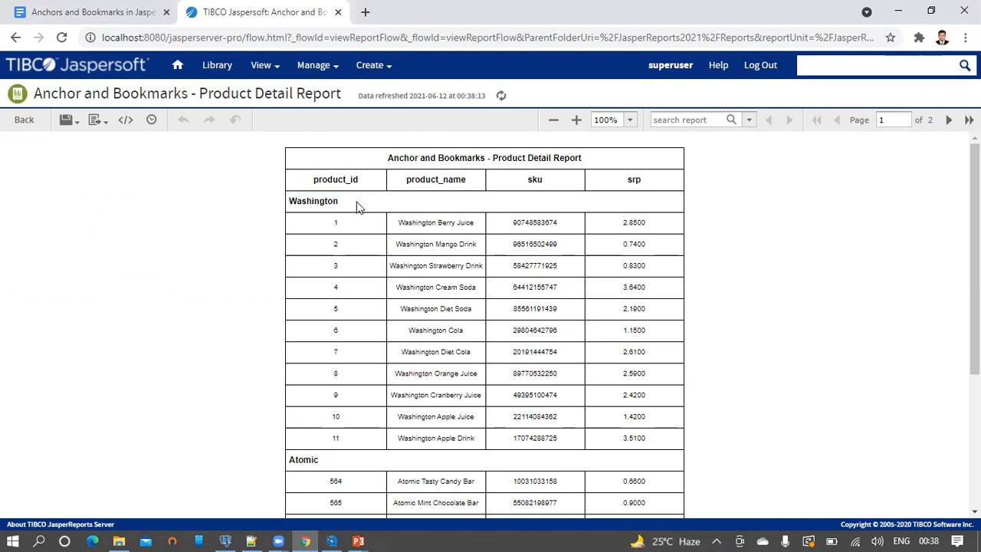
left_click_drag(354, 205, 289, 203)
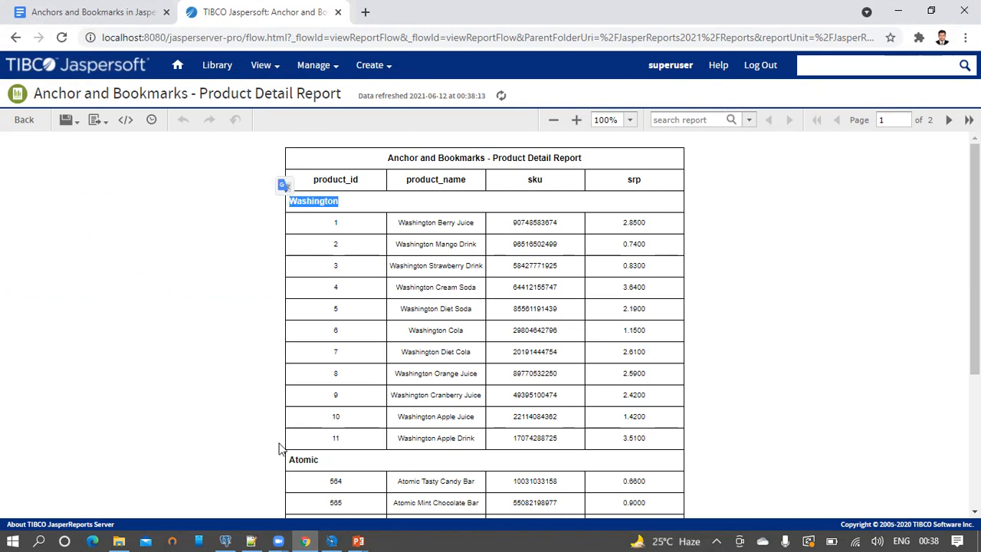
Switch to pgAdmin and copy the property name net.sf.jasperreports.print.create.bookmarks from the query file's comment.
left_click(225, 541)
left_click_drag(530, 288, 272, 291)
key("ctrl+c")
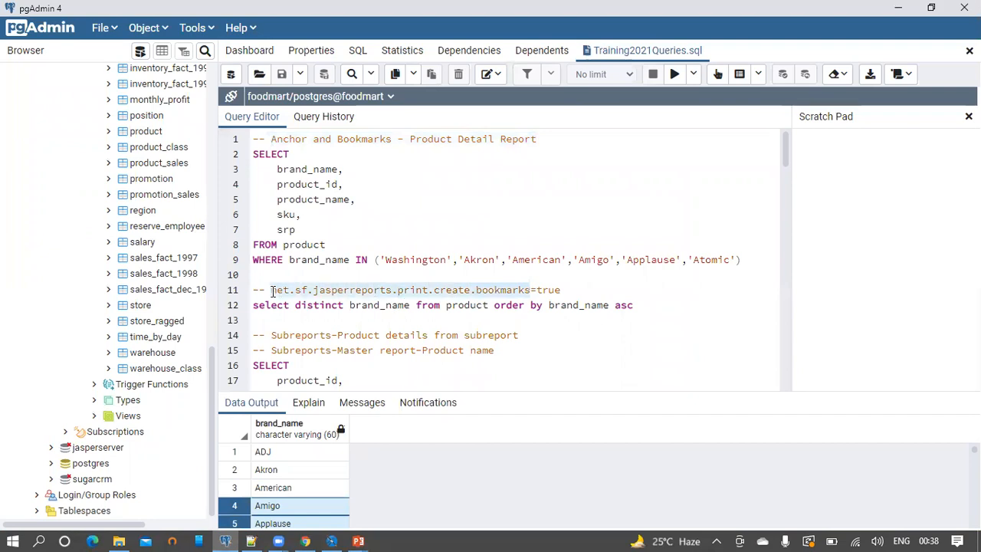
Switch back to Jaspersoft Studio and save the report, declining to publish it to the server.
left_click(331, 541)
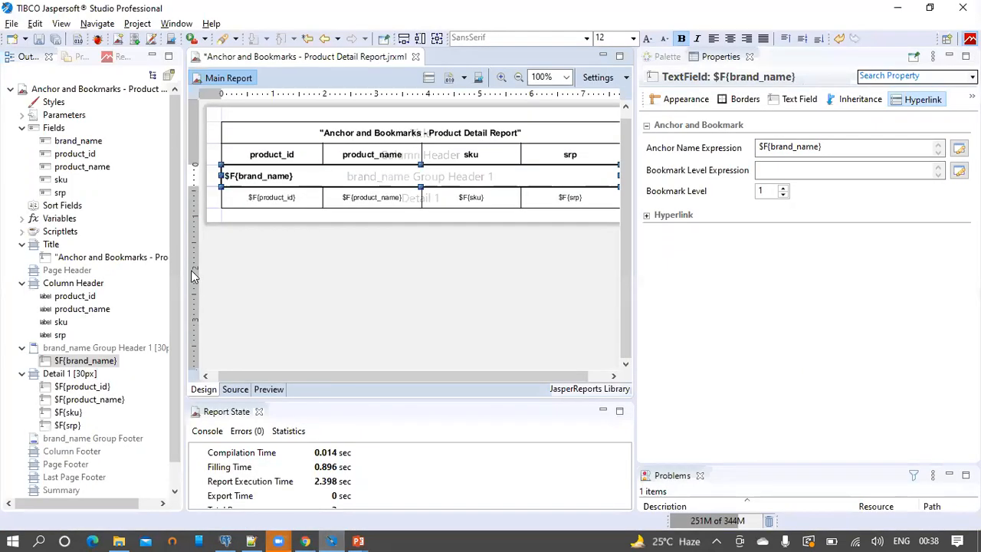
left_click(40, 39)
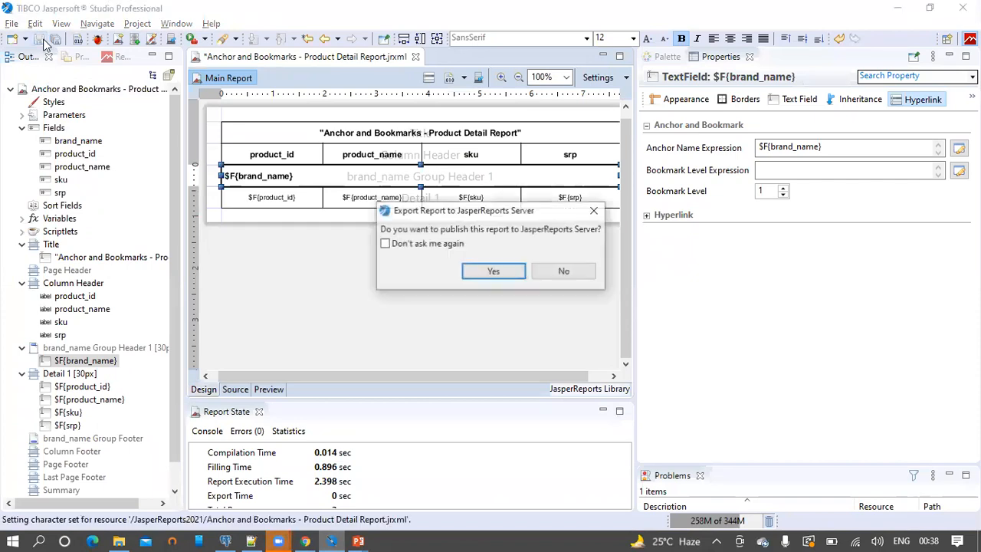
left_click(563, 271)
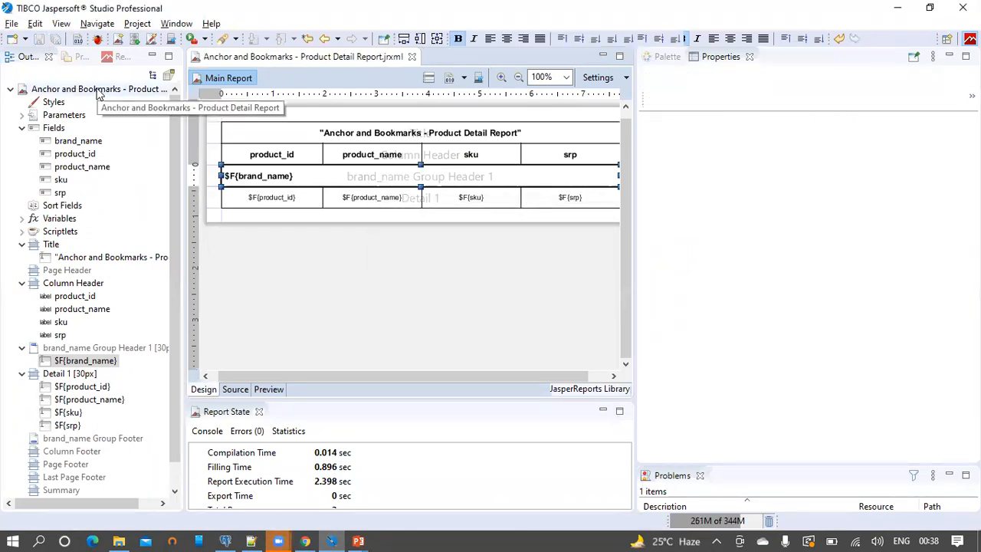
Start a new custom property in the report's advanced properties and look through the predefined property names.
left_click(98, 90)
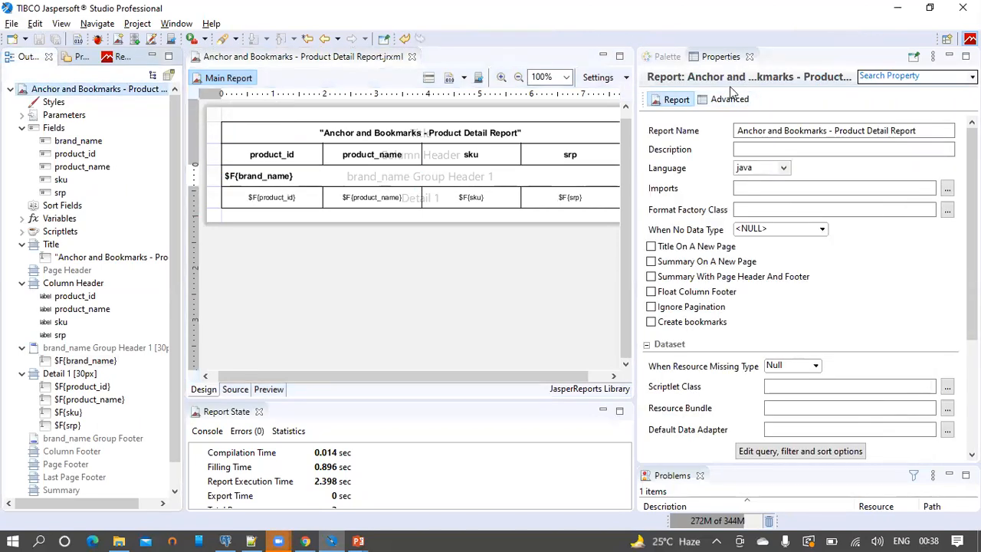
left_click(730, 101)
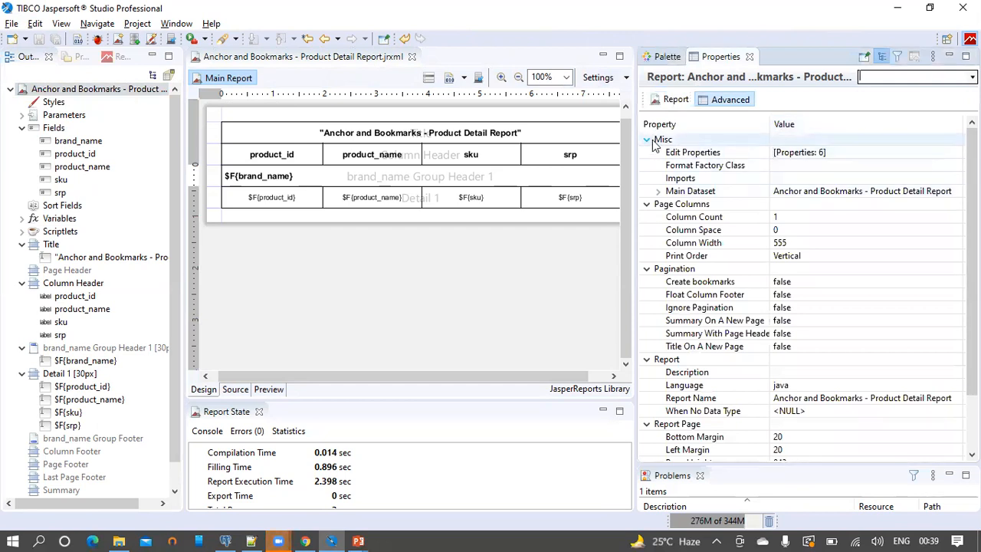
left_click(836, 153)
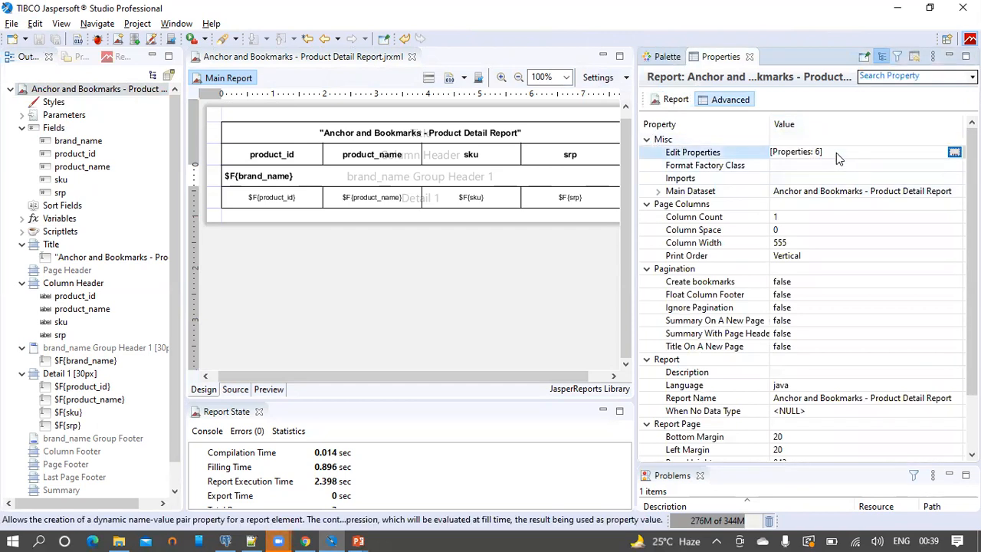
left_click(953, 153)
left_click(775, 110)
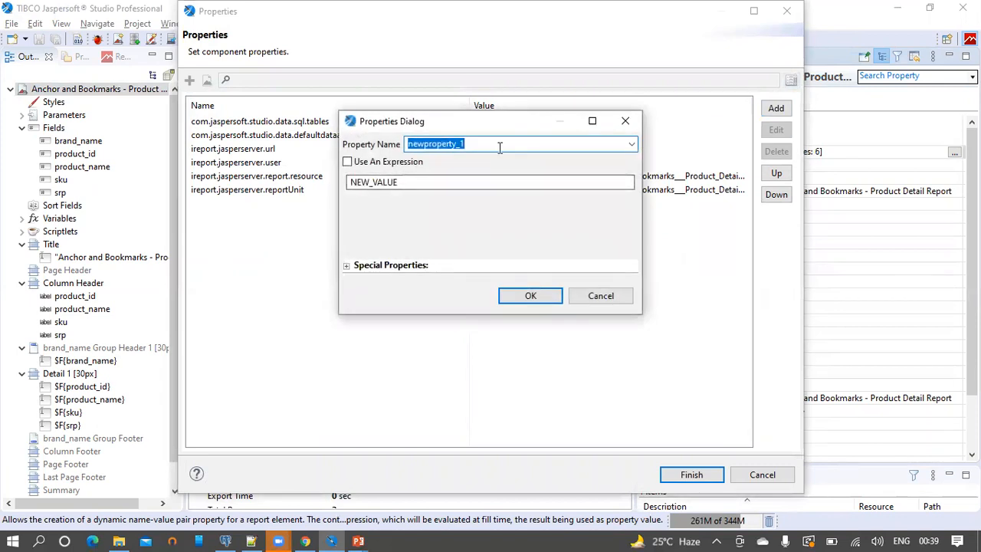
left_click(631, 145)
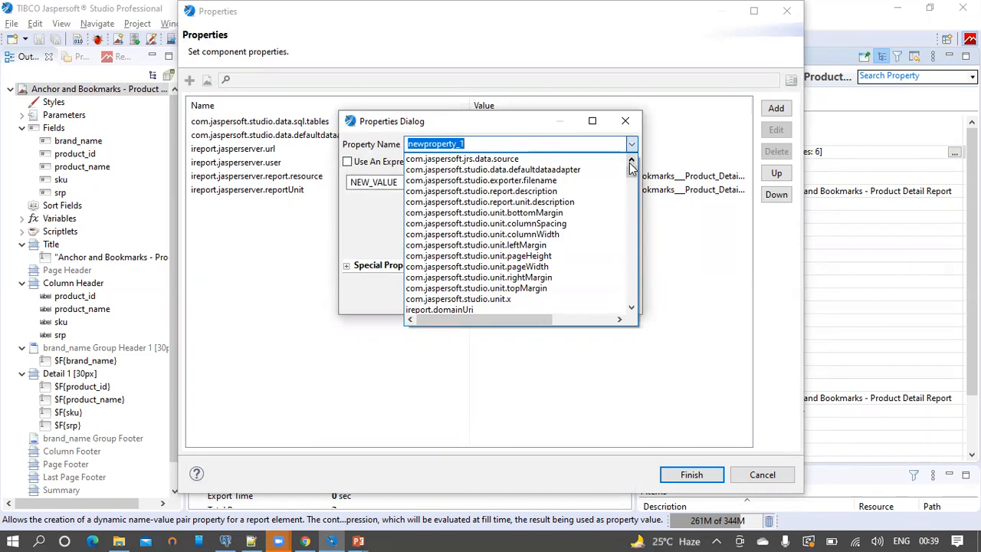
left_click_drag(630, 175, 638, 306)
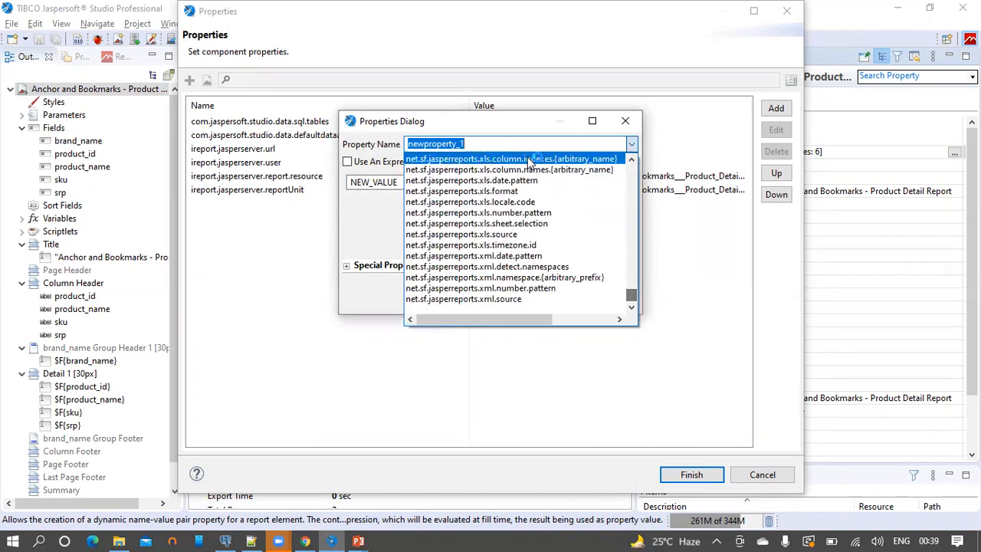
left_click(514, 141)
Name the new report property net.sf.jasperreports.print.create.bookmarks and add it with the value "ture".
left_click_drag(512, 145, 393, 148)
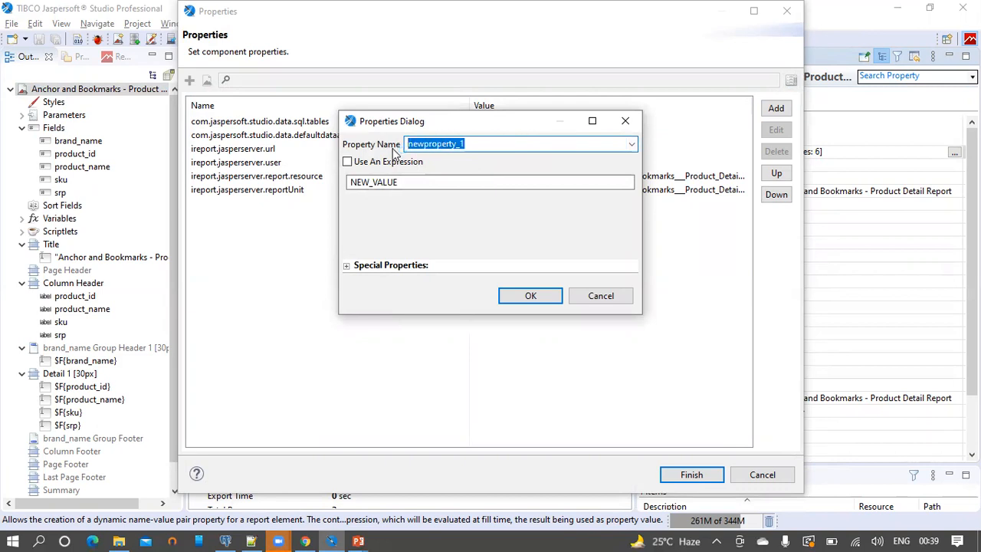
key("ctrl+v")
key("Tab")
key("Tab")
type("false")
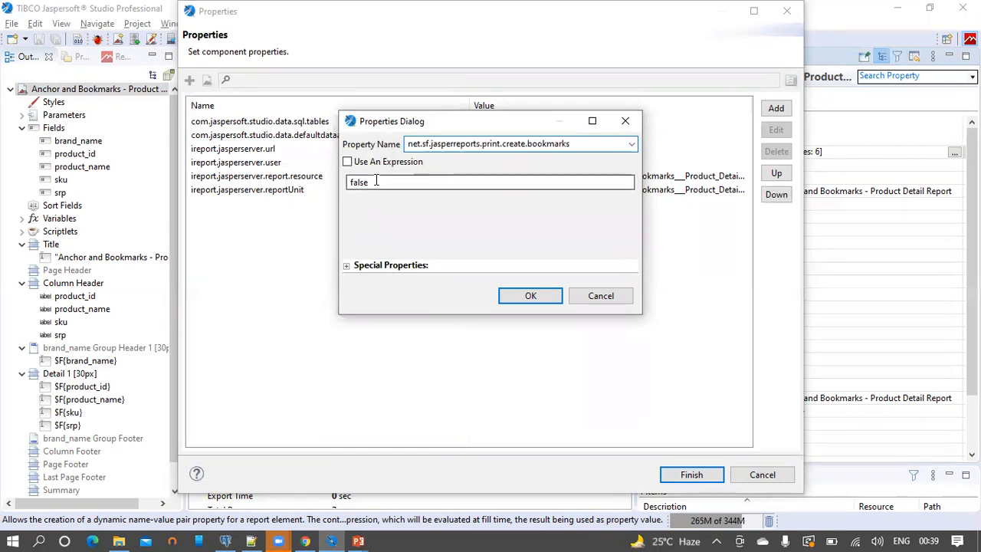
left_click_drag(385, 182, 343, 187)
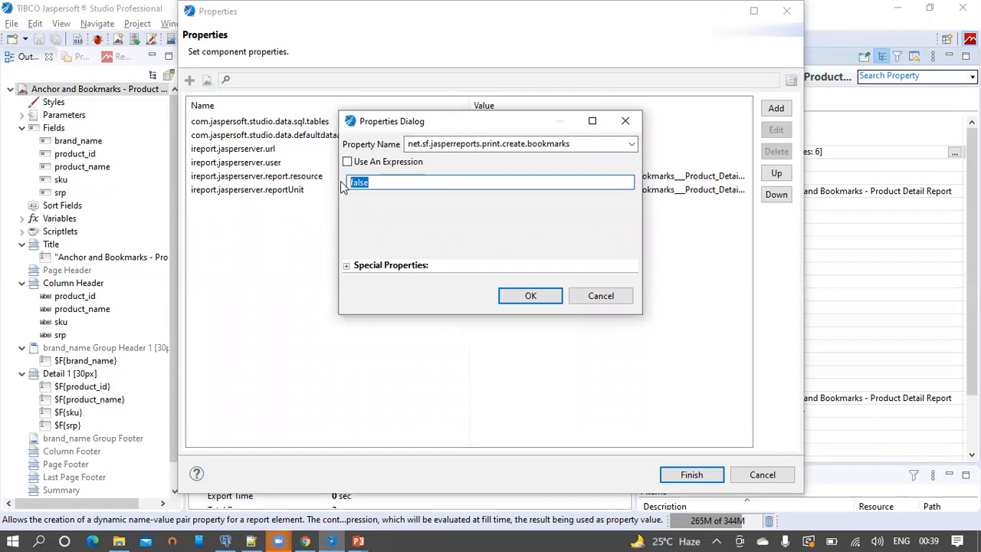
type("ture")
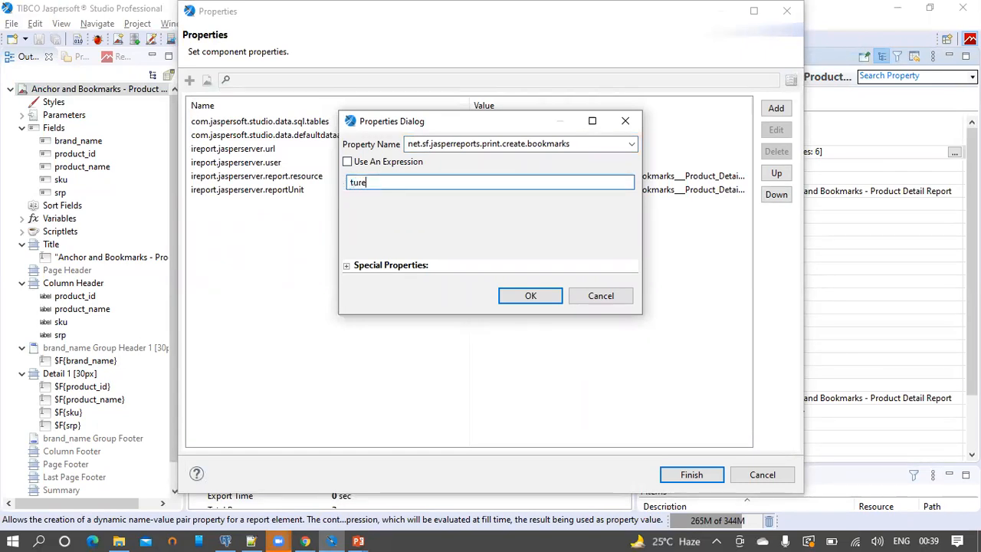
left_click(530, 295)
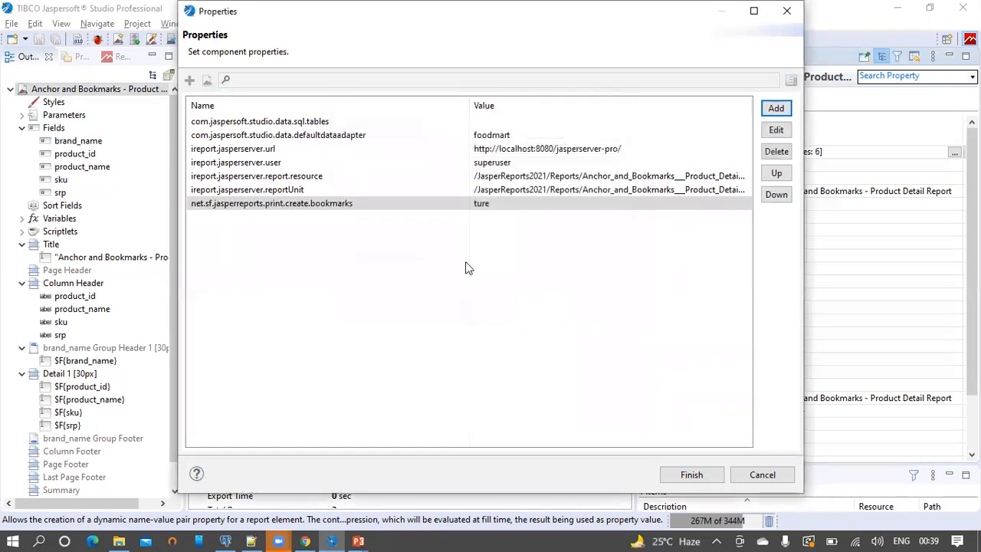
Reopen the net.sf.jasperreports.print.create.bookmarks property for editing and apply it with the value false.
left_click(345, 203)
double_click(346, 208)
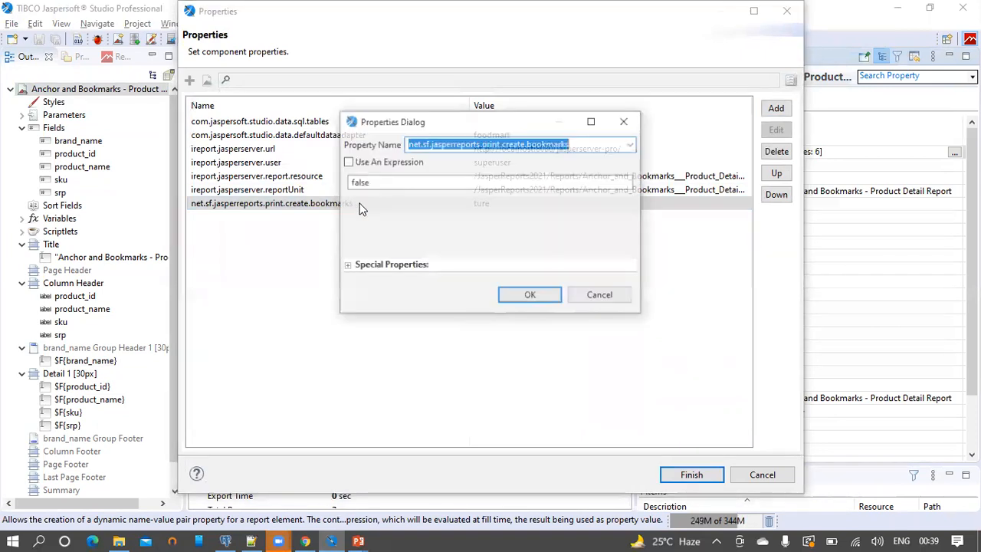
left_click(410, 144)
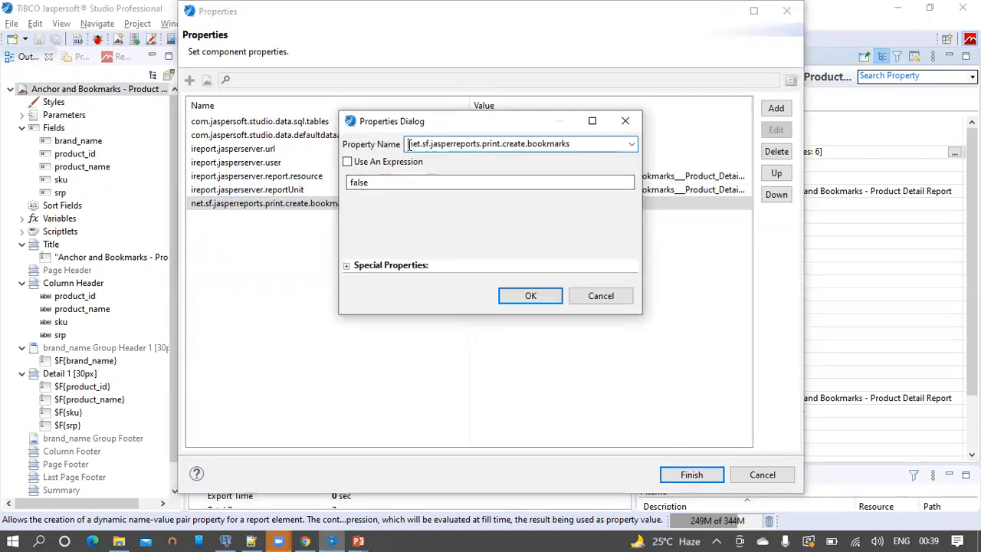
left_click(588, 141)
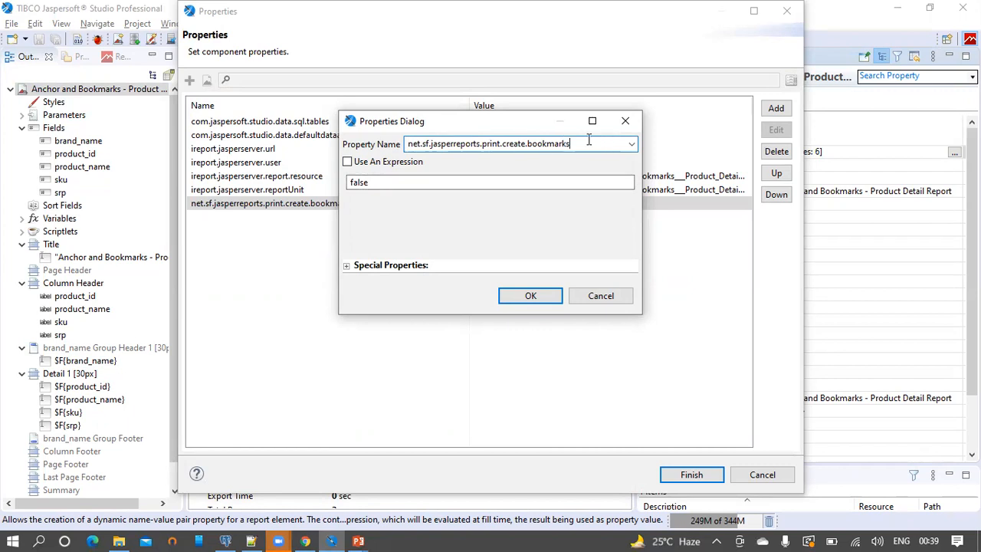
left_click(532, 295)
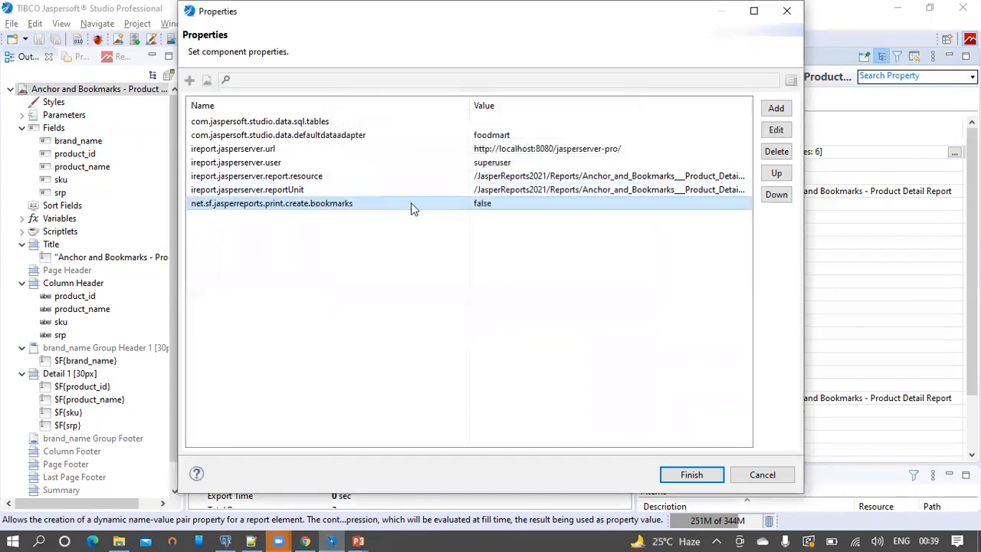
left_click(709, 478)
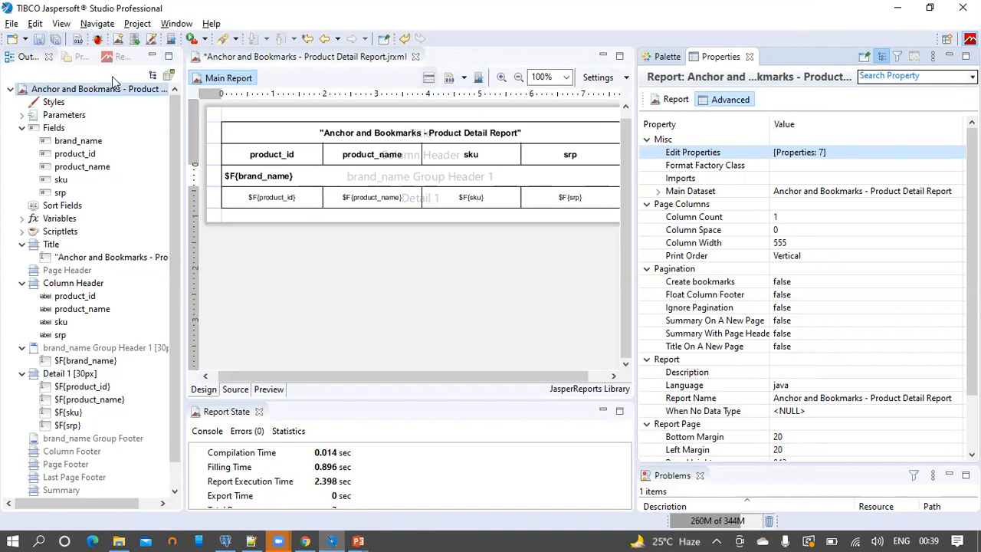
Save the report with the bookmarks property set to false and publish it to JasperReports Server.
left_click(40, 44)
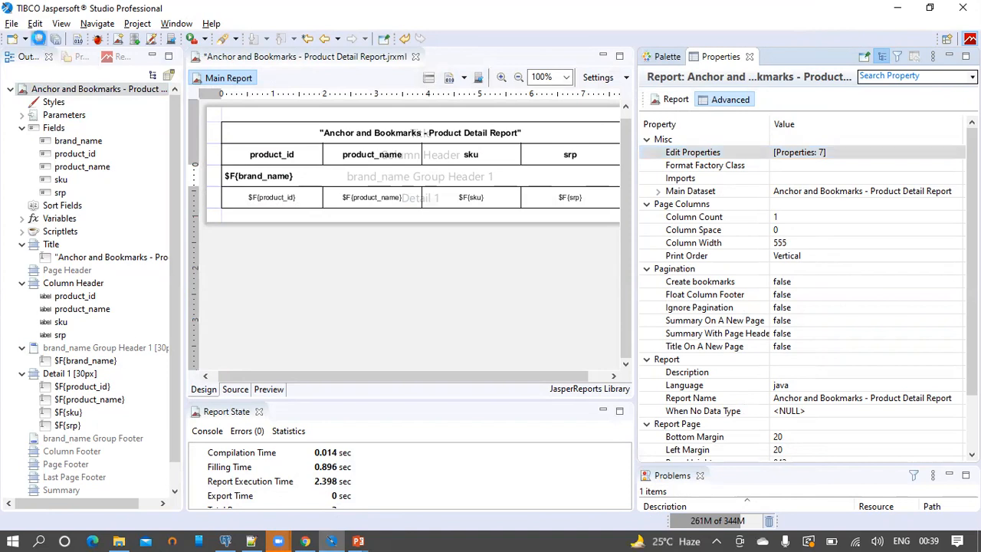
left_click(500, 273)
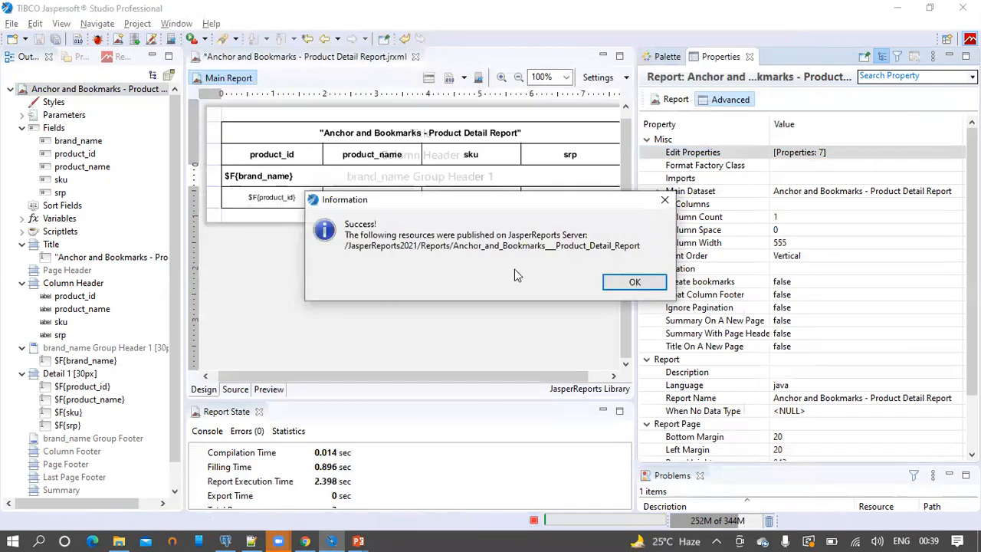
left_click(634, 281)
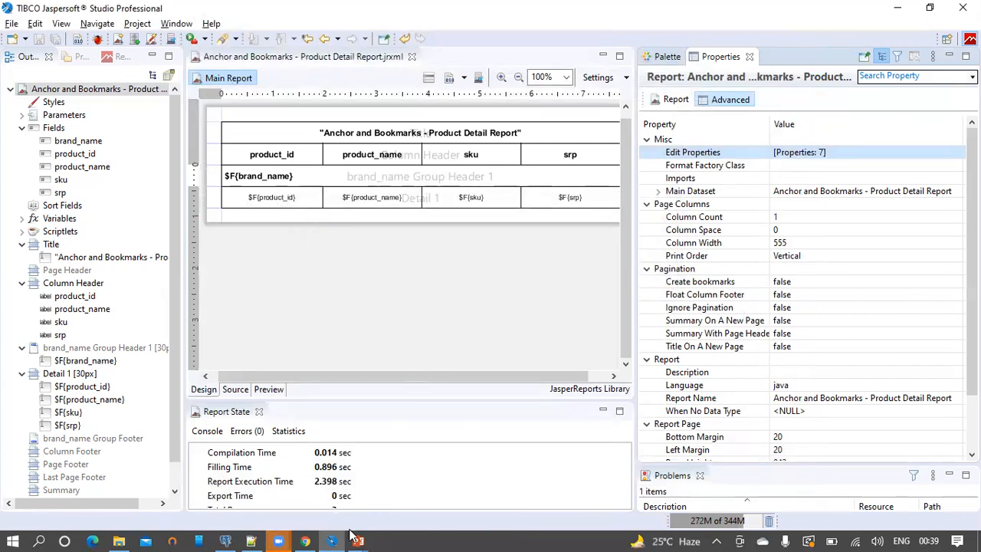
Switch to Chrome, refresh the published report's data, and reload its page to check for bookmarks.
left_click(304, 541)
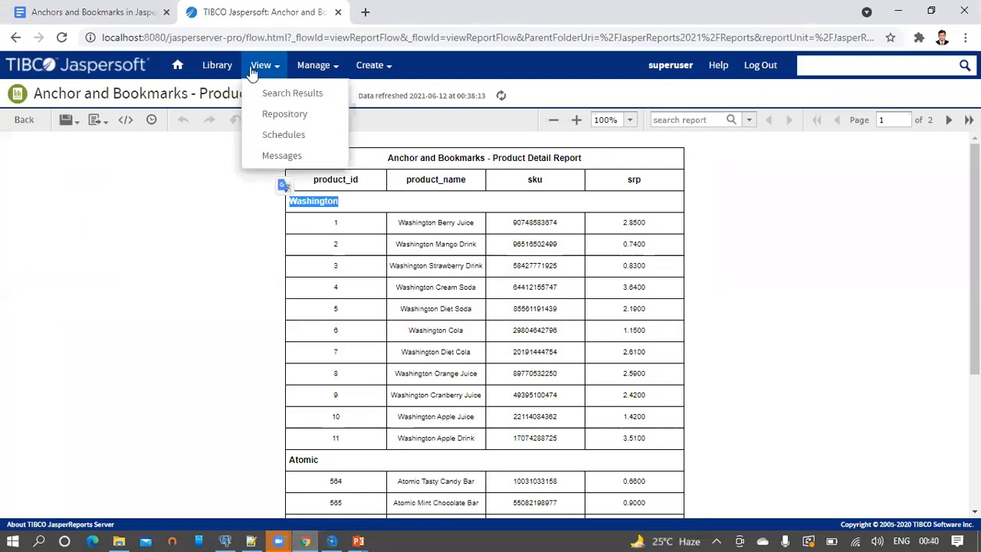
left_click(371, 38)
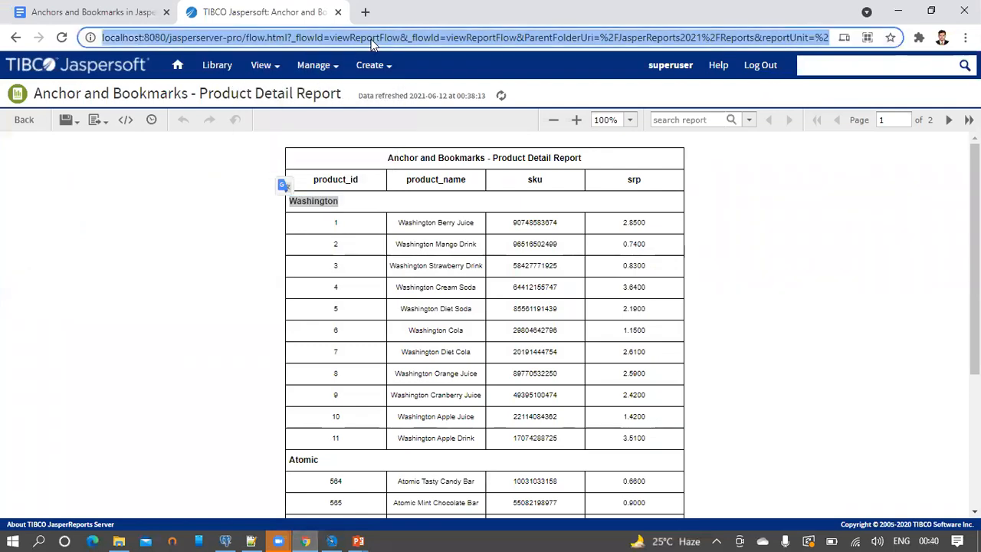
left_click(503, 96)
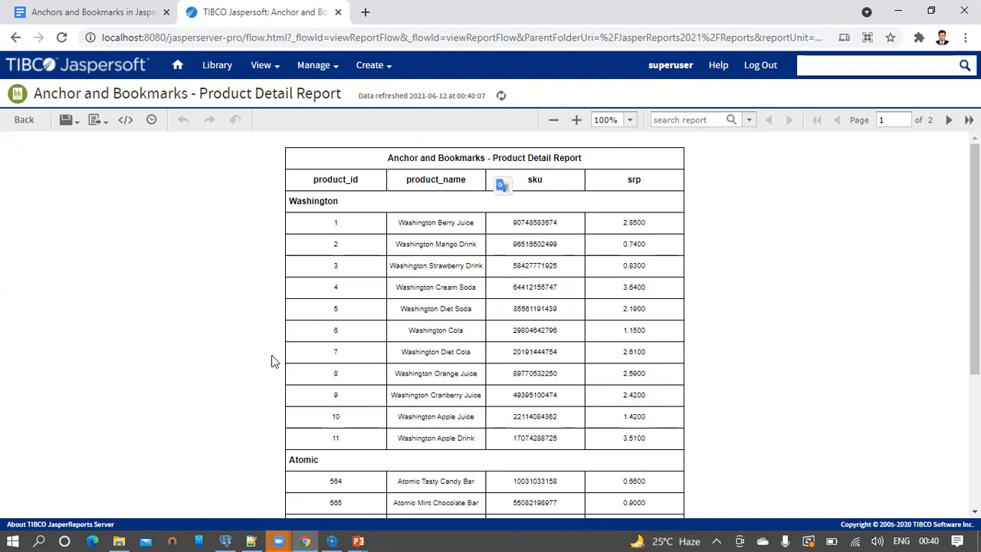
left_click(413, 29)
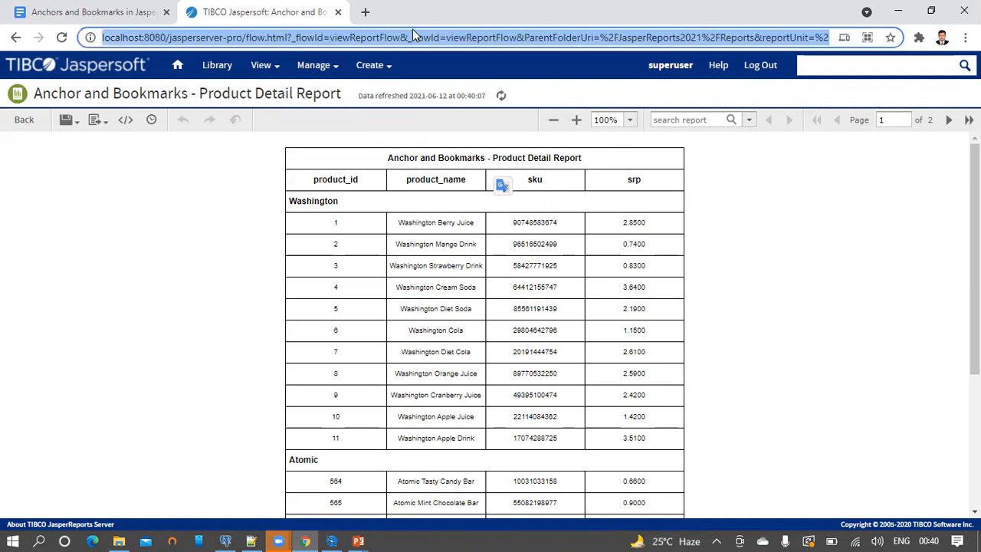
key("Return")
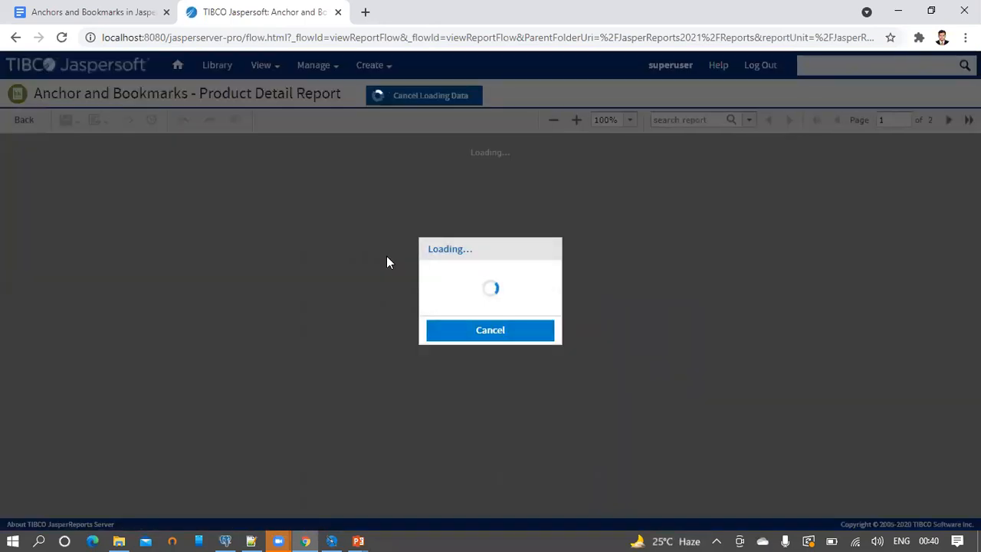
scroll(401, 204, "down", 3)
scroll(401, 204, "up", 3)
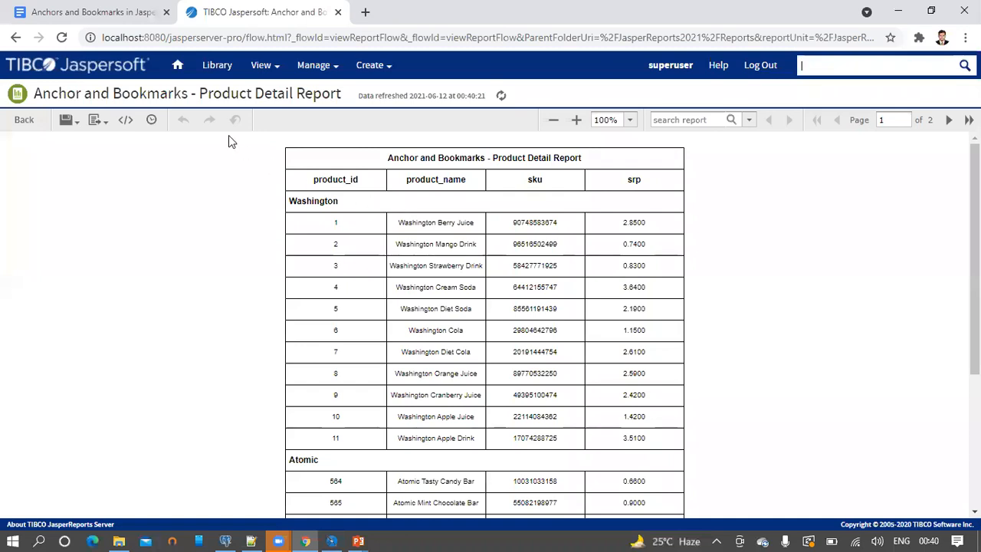
Run the Anchor and Bookmarks - Product Detail Report from the Reports folder of the server repository.
mouse_move(272, 62)
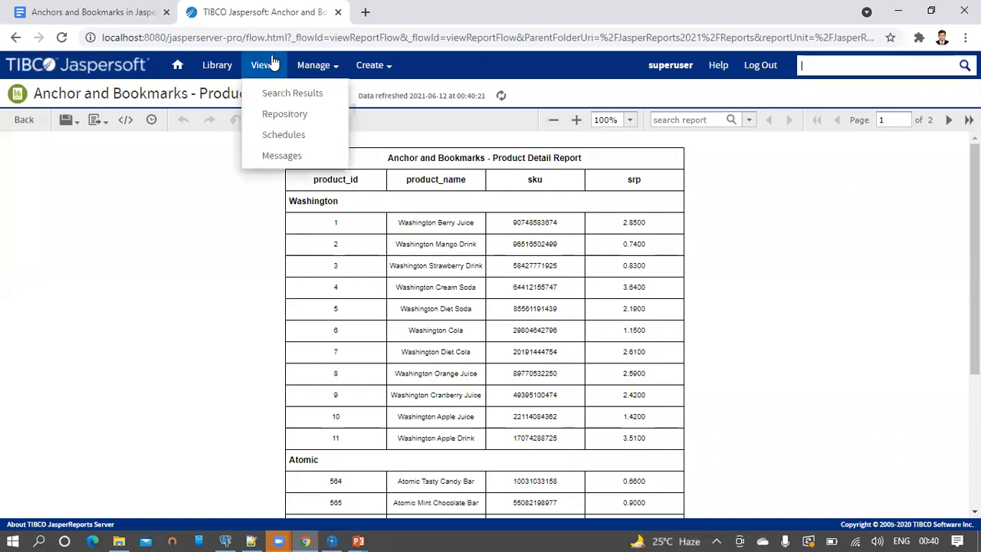
left_click(279, 114)
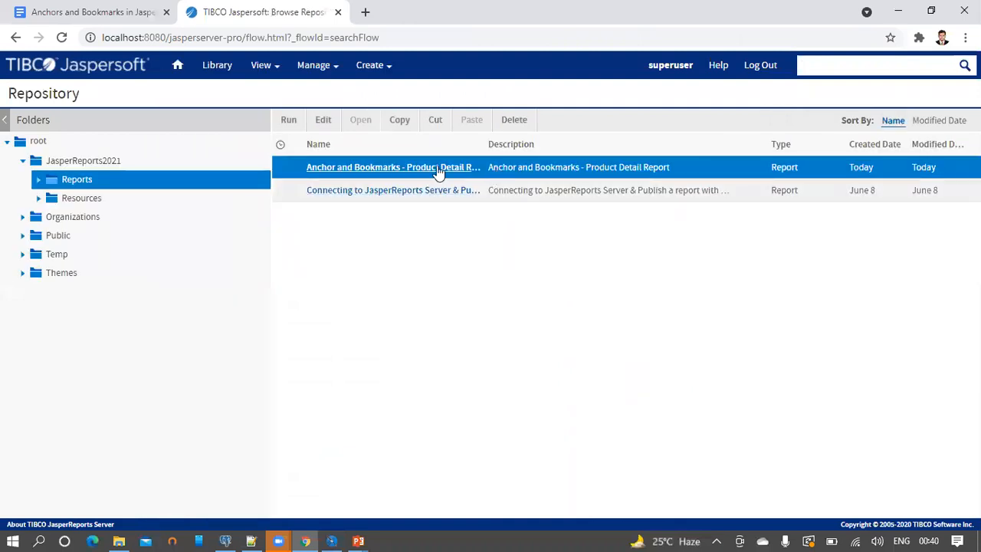
left_click(287, 120)
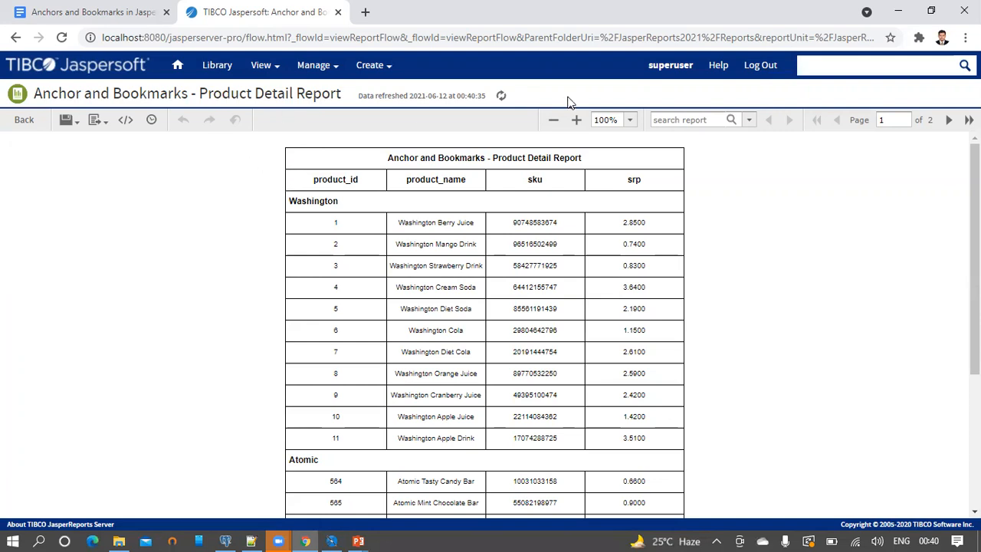
Switch back to Jaspersoft Studio and check the anchor name expression of the group header's brand_name text field.
left_click(332, 538)
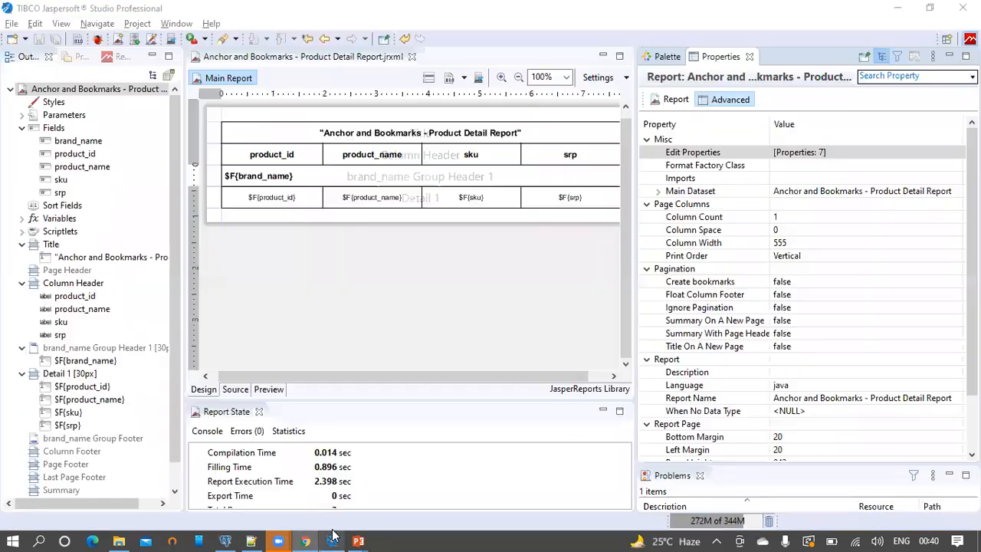
left_click(285, 181)
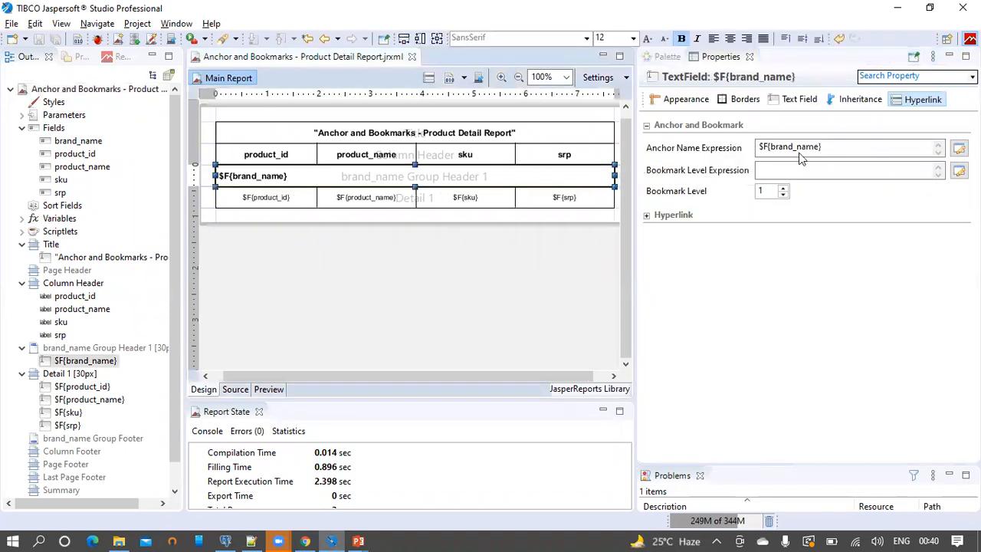
left_click(825, 147)
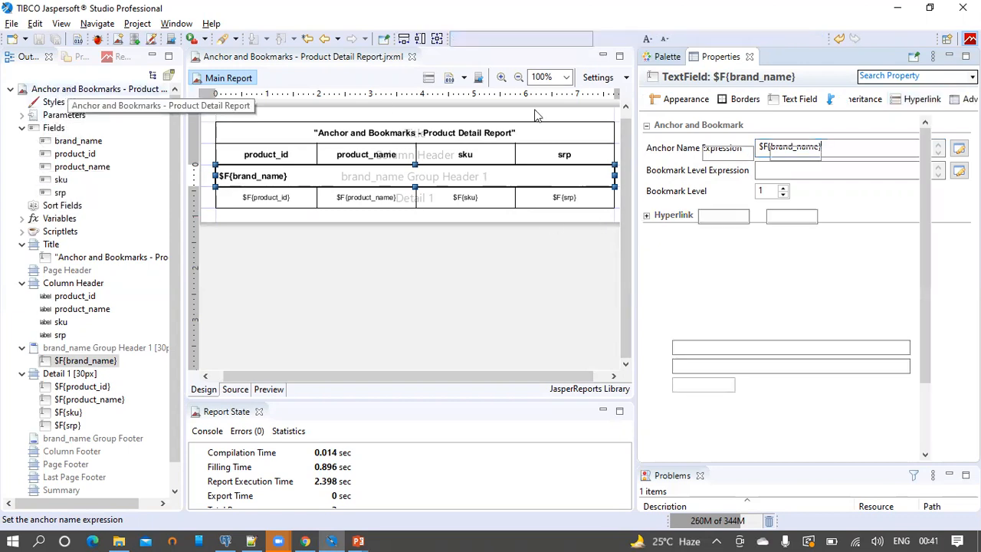
Set the report's net.sf.jasperreports.print.create.bookmarks property to true and apply the report properties.
left_click(69, 90)
left_click(947, 157)
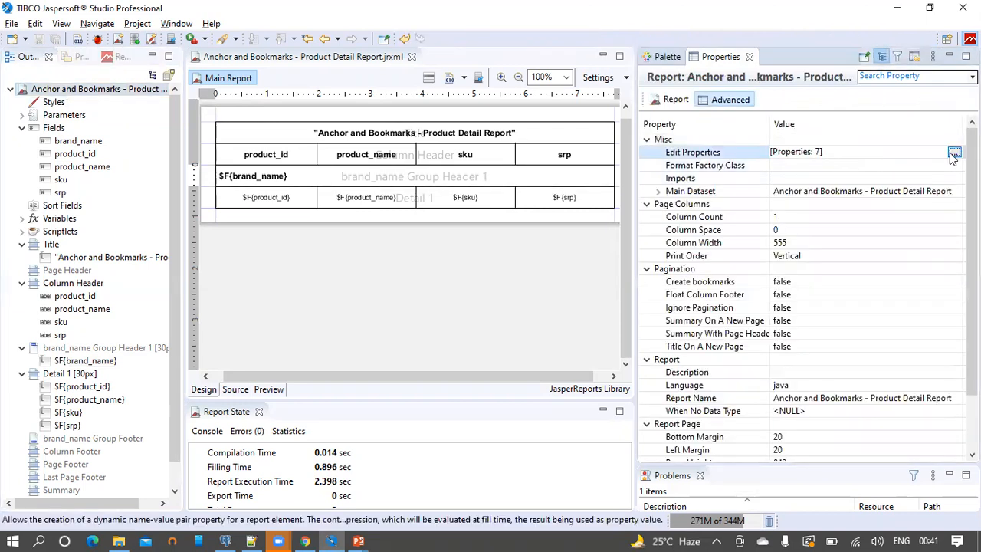
left_click(954, 152)
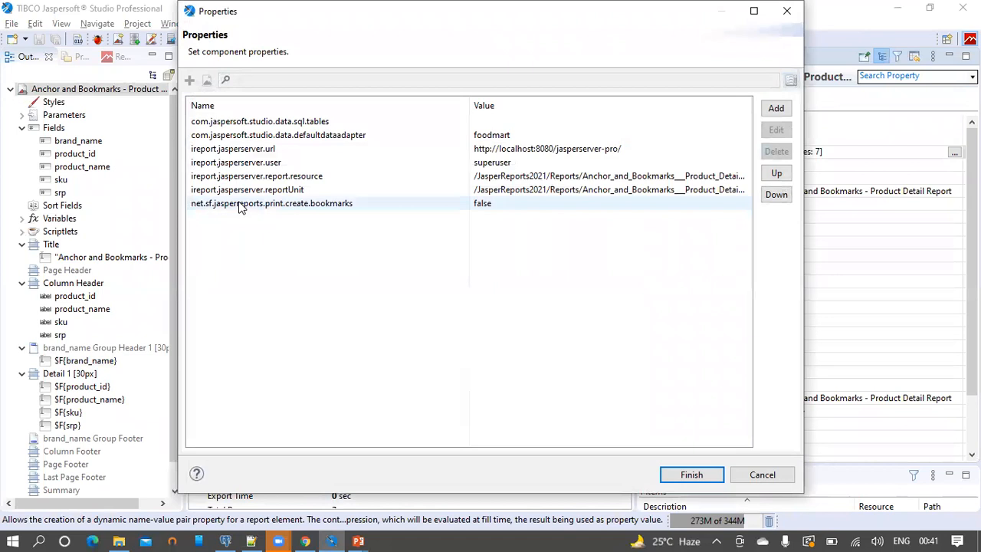
left_click(352, 204)
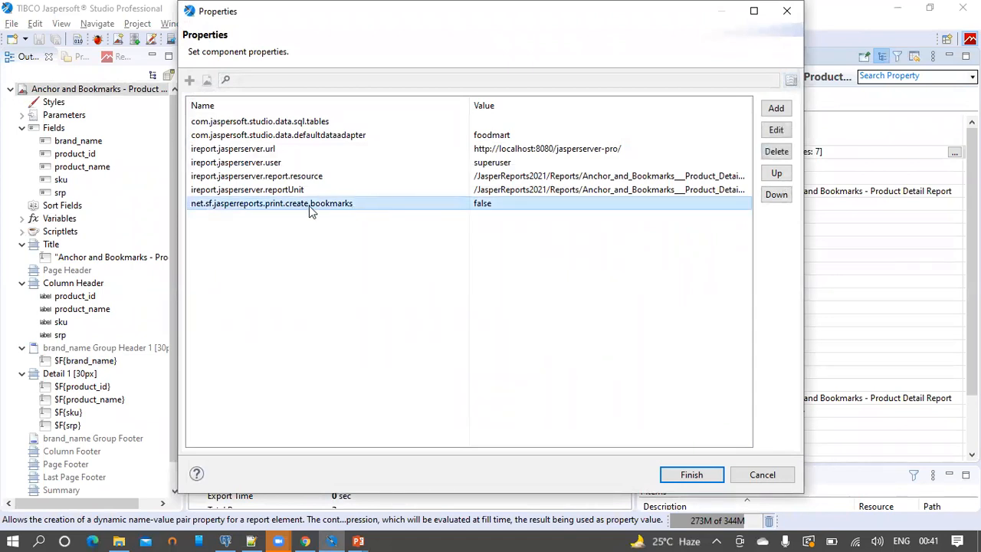
left_click(776, 131)
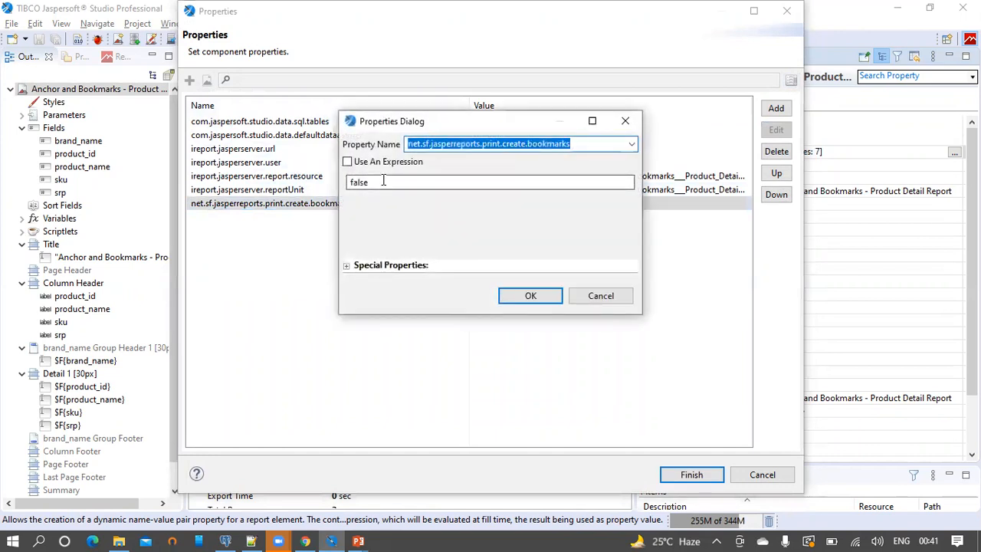
key("Tab")
type("true")
left_click(523, 295)
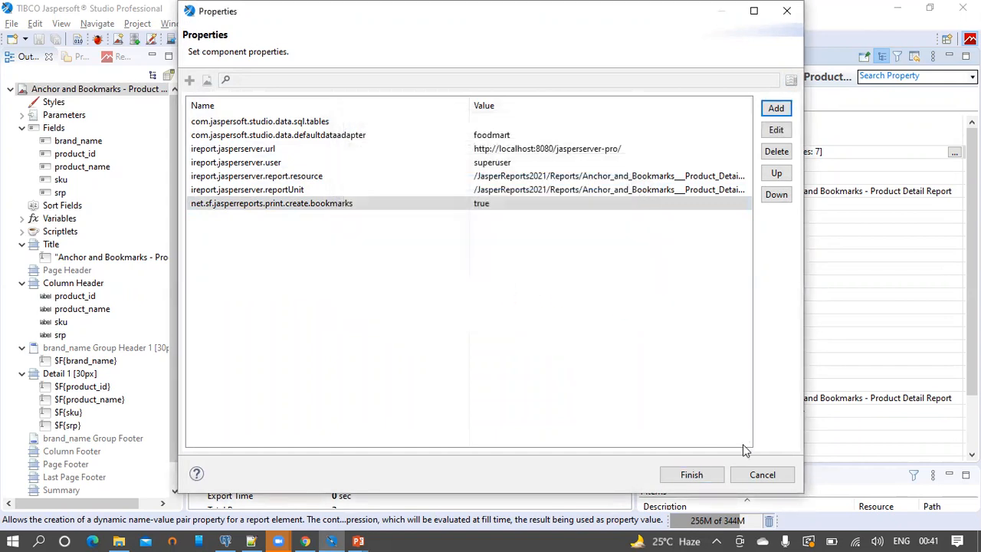
left_click(711, 474)
Save the report and accept publishing it to JasperReports Server.
left_click(40, 40)
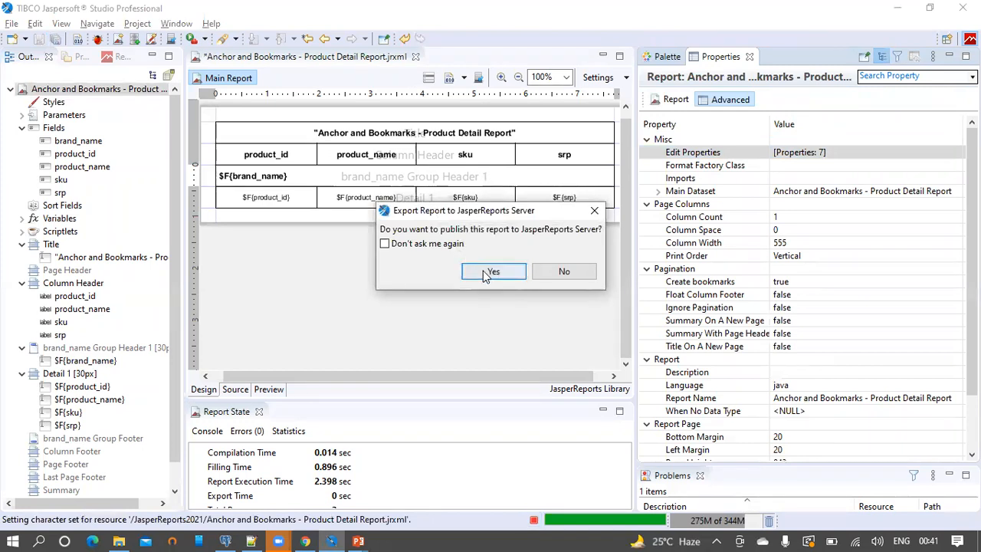
left_click(490, 272)
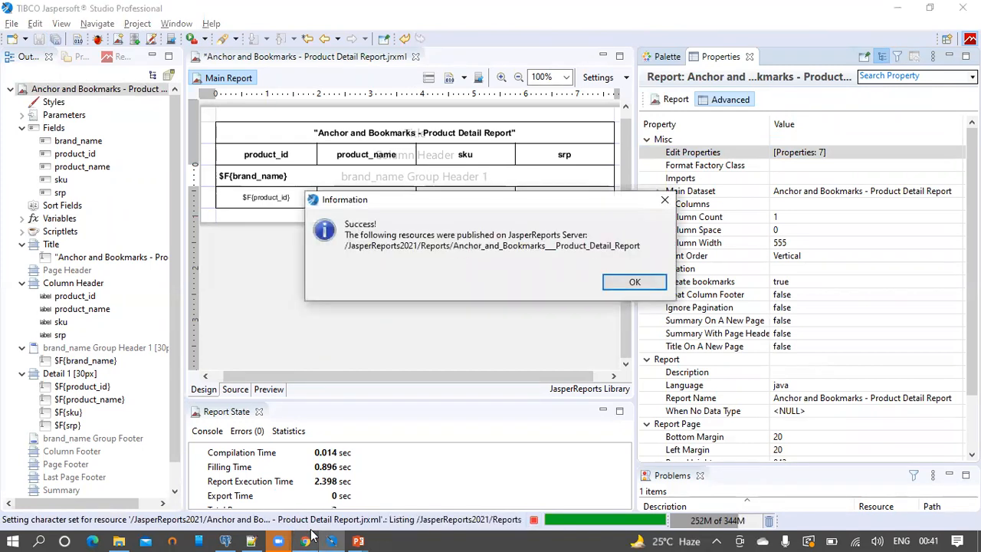
Switch to Chrome and reload the republished Product Detail Report.
left_click(311, 535)
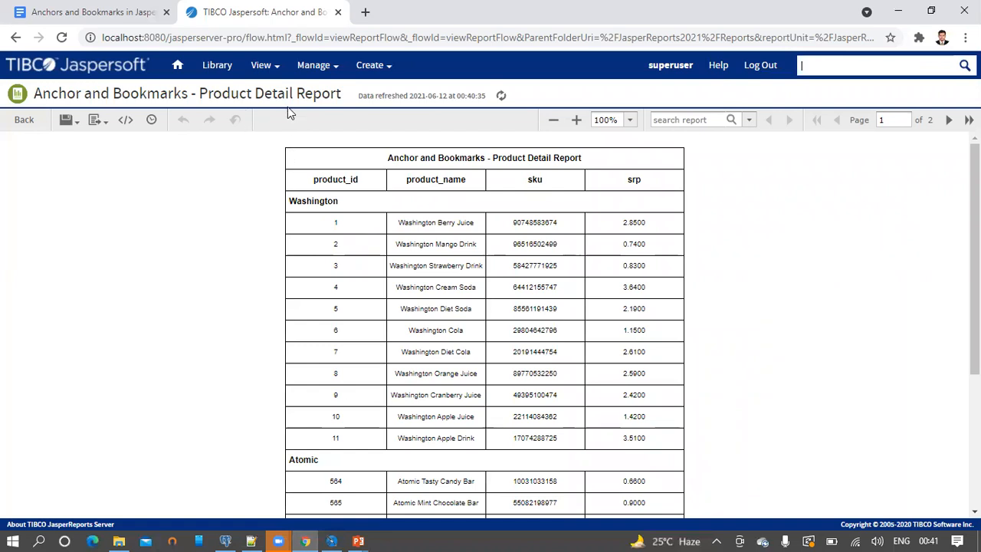
mouse_move(343, 63)
left_click(354, 43)
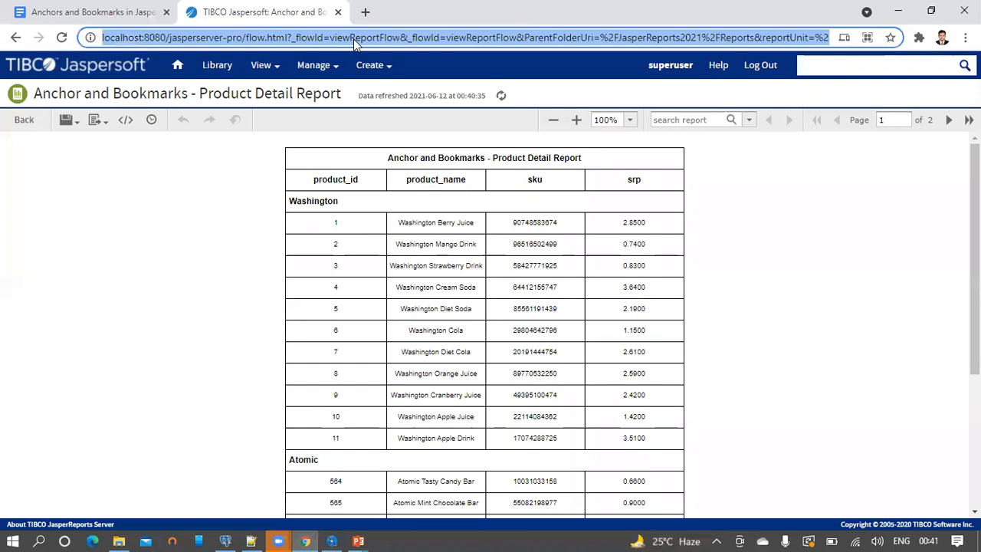
key("Return")
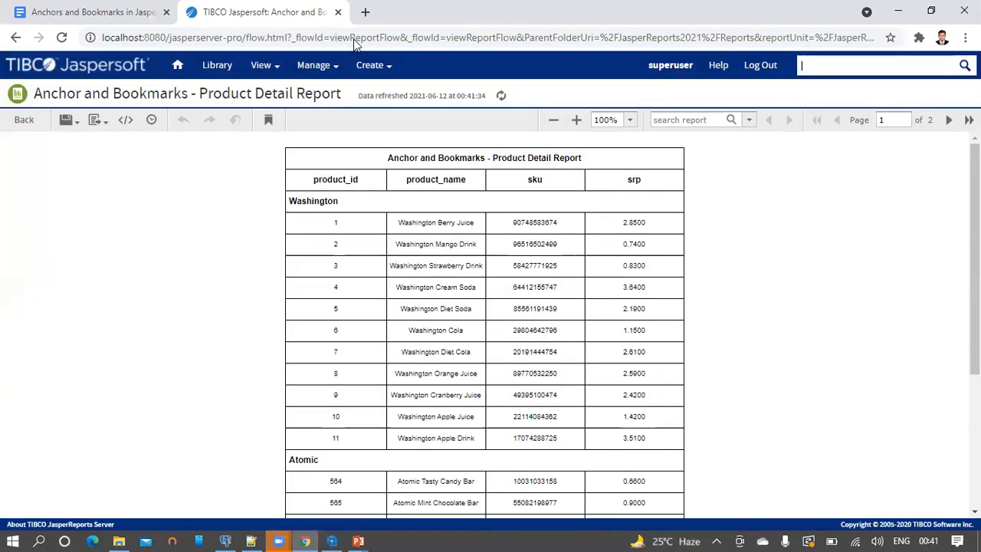
Show the report's bookmarks list and move it closer to the report table.
mouse_move(333, 74)
left_click(268, 120)
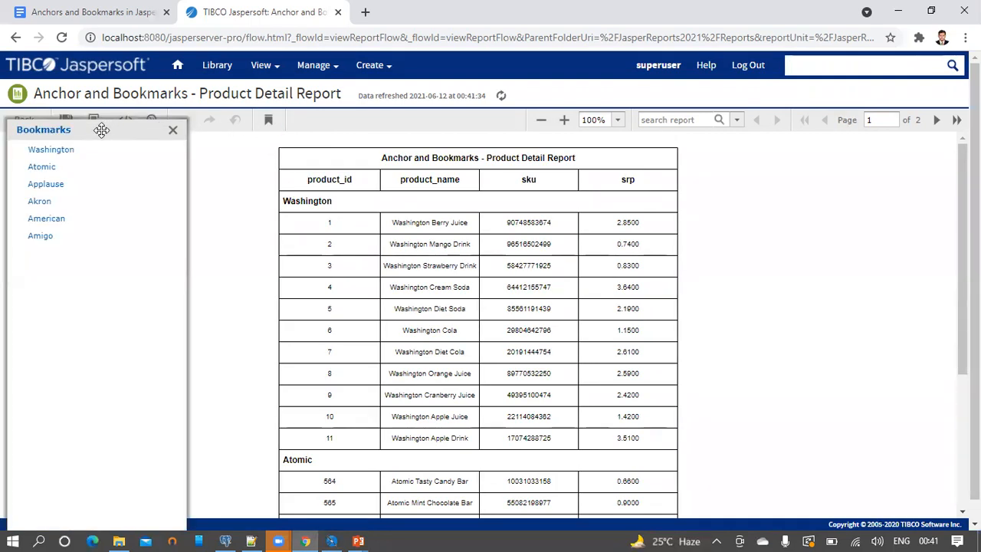
left_click_drag(99, 131, 163, 135)
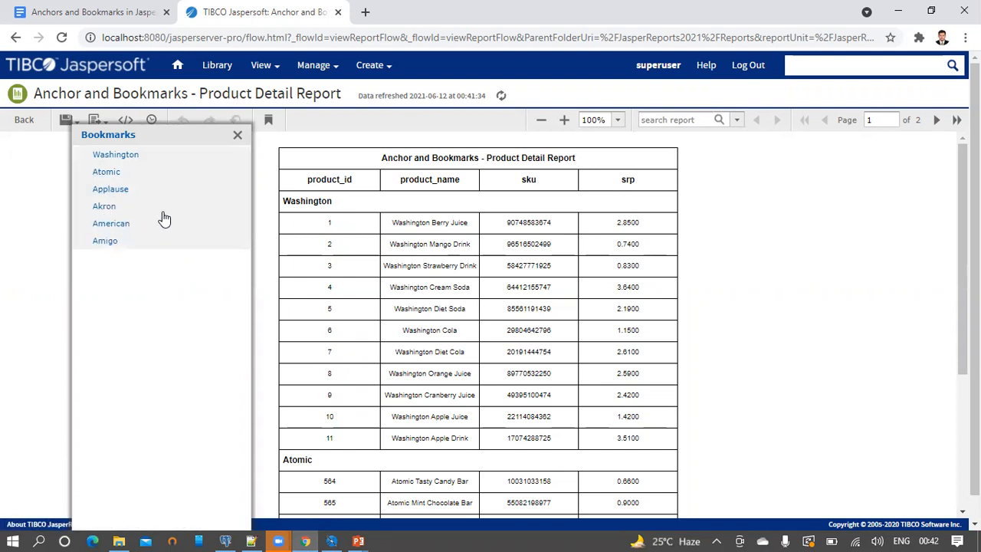
Test the bookmarks by jumping to the American group and to the Atomic group.
left_click(111, 223)
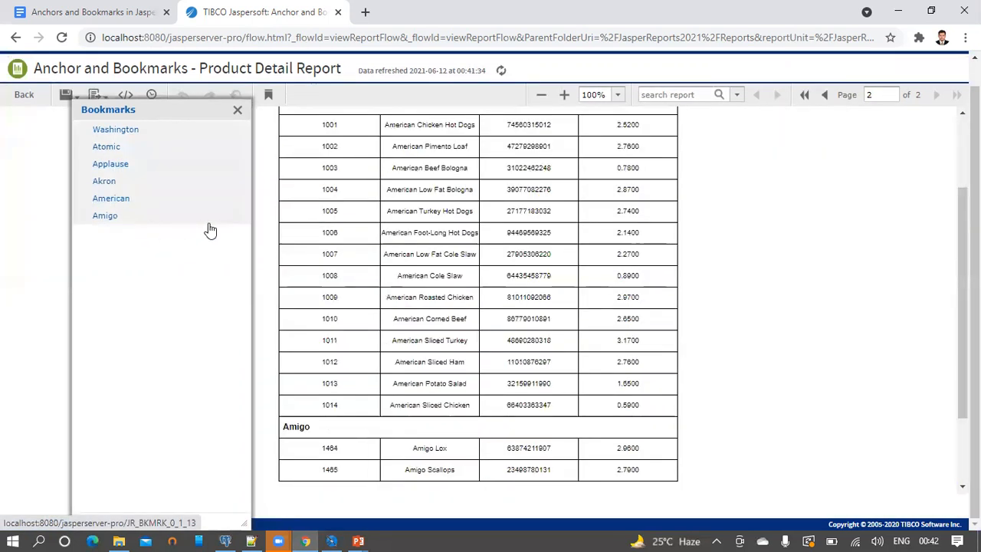
scroll(351, 245, "up", 1)
scroll(351, 242, "up", 1)
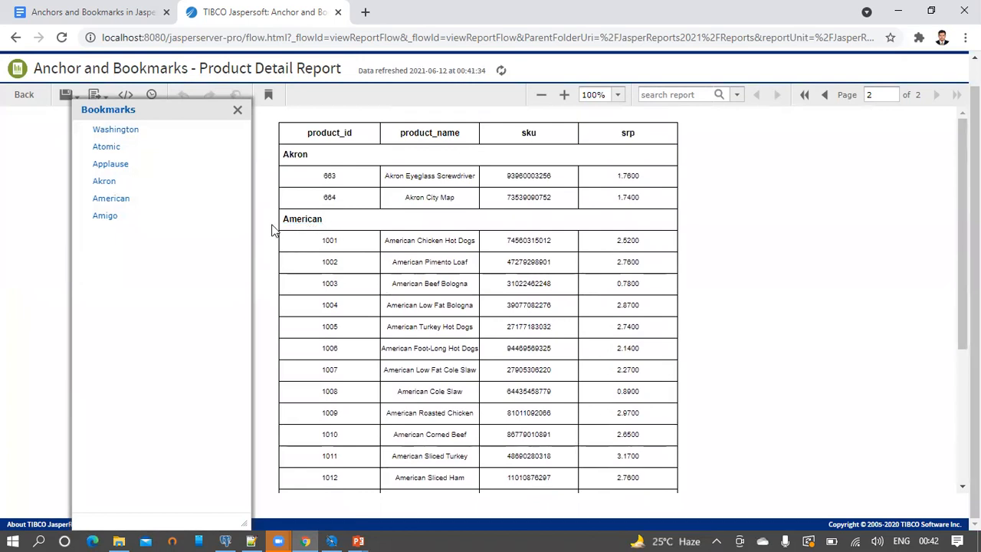
left_click(106, 148)
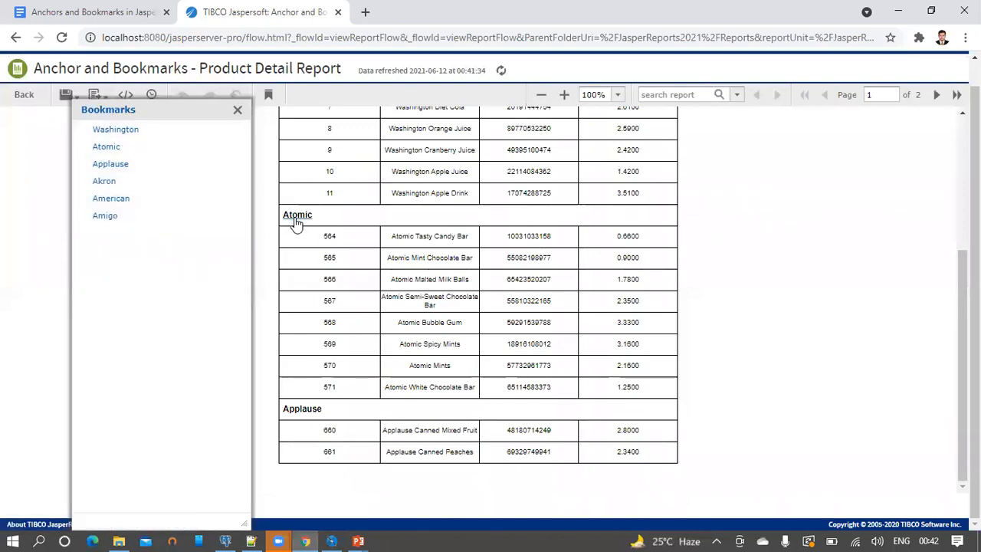
Test the Amigo bookmark by jumping to its group, and close the bookmarks list.
left_click(106, 217)
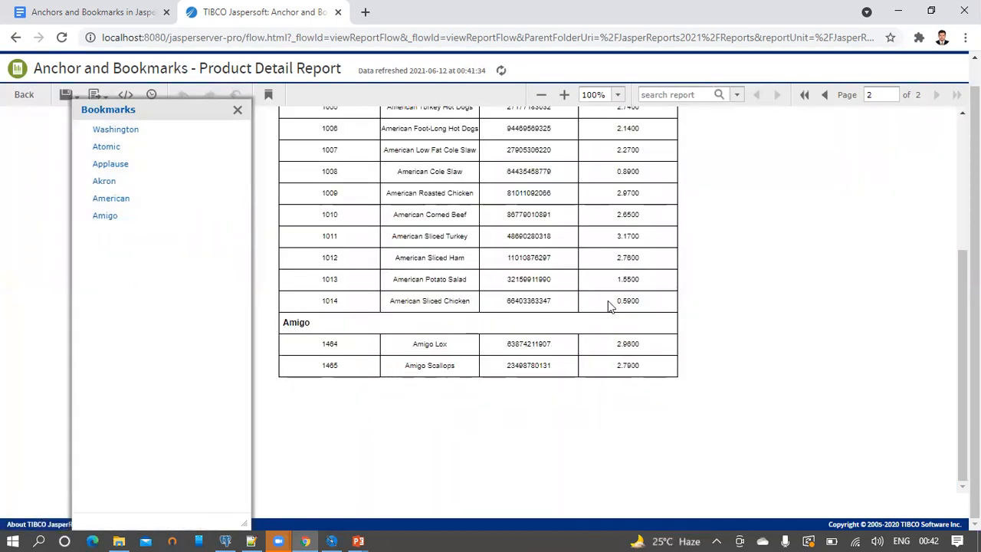
left_click(238, 112)
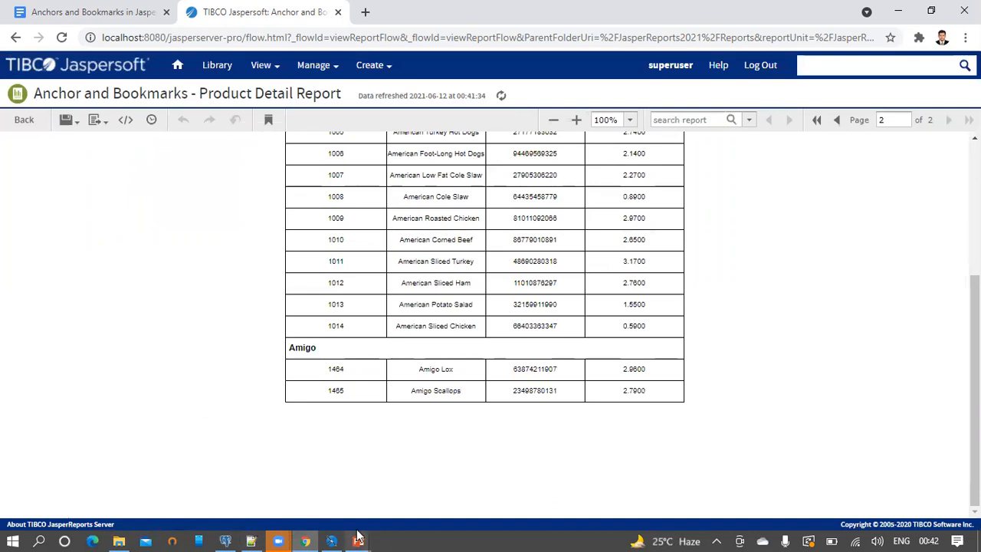
Review the Anchor and Bookmark Properties slide in the PowerPoint slide show, return to Jaspersoft Studio and dismiss the publish message.
mouse_move(358, 537)
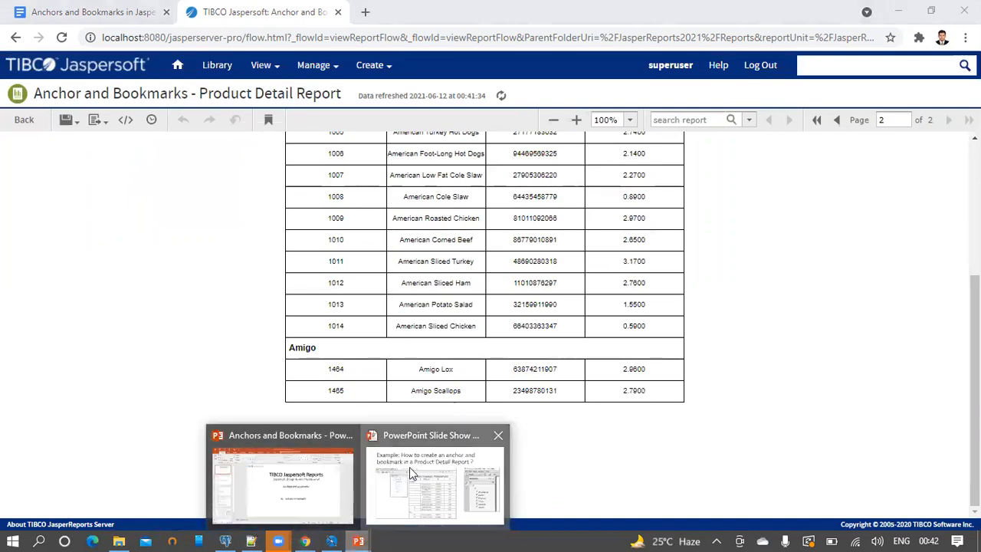
left_click(403, 429)
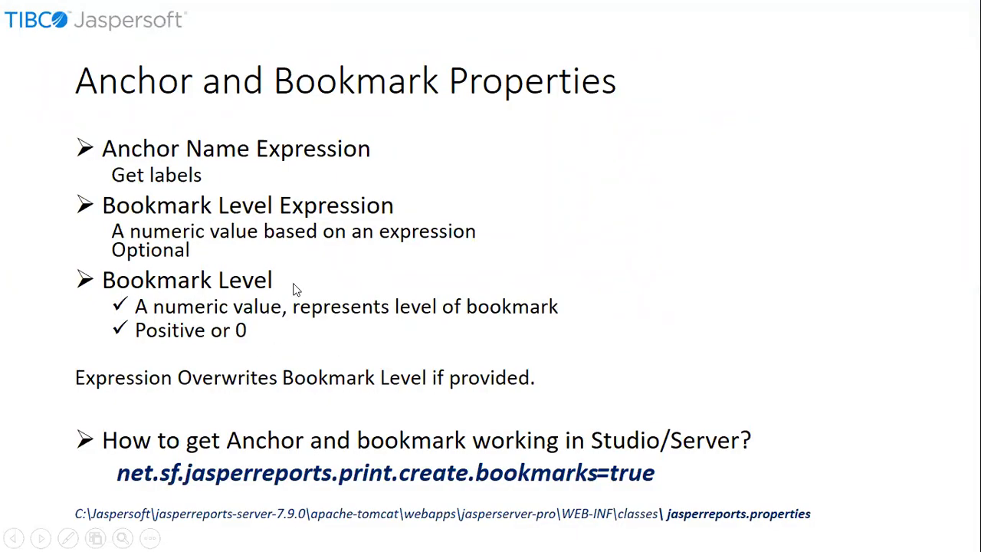
key("alt+Tab")
key("alt+Tab")
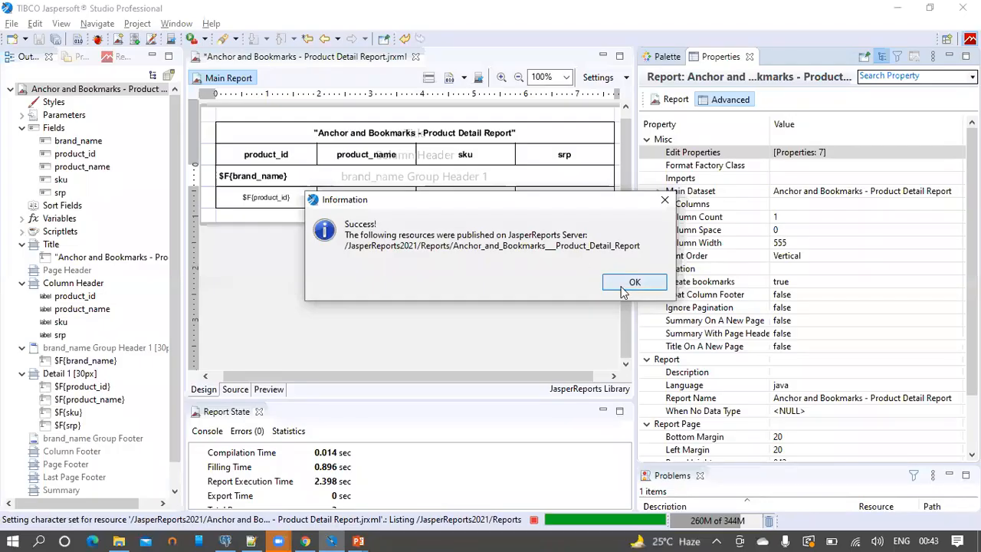
left_click(632, 280)
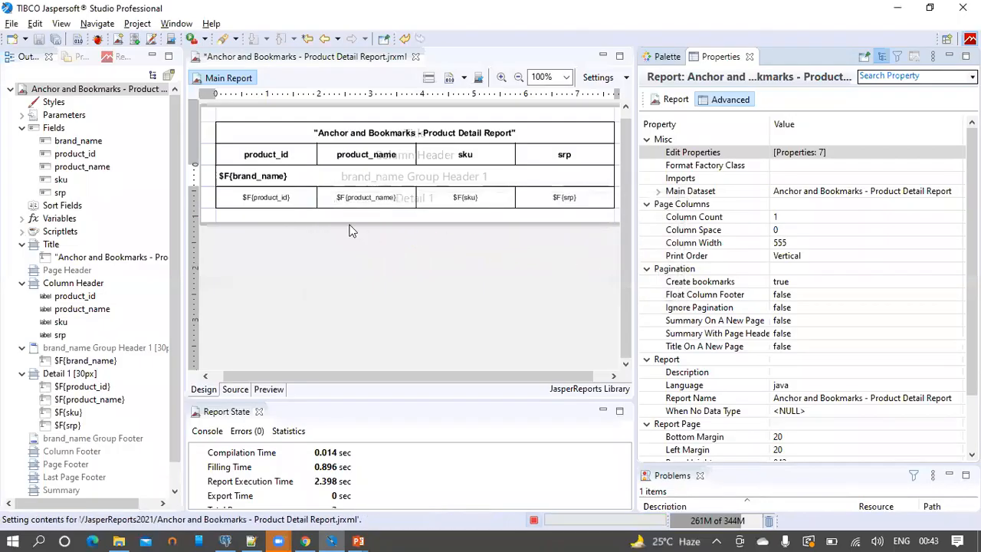
Set the bookmark level of the $F{brand_name} text field in the group header to 3.
left_click(313, 184)
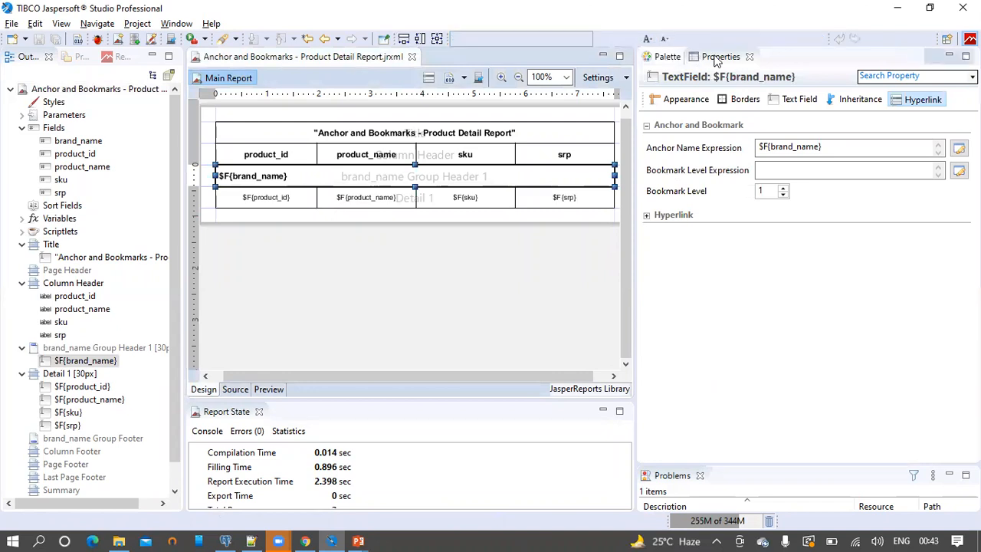
left_click(664, 58)
left_click(724, 58)
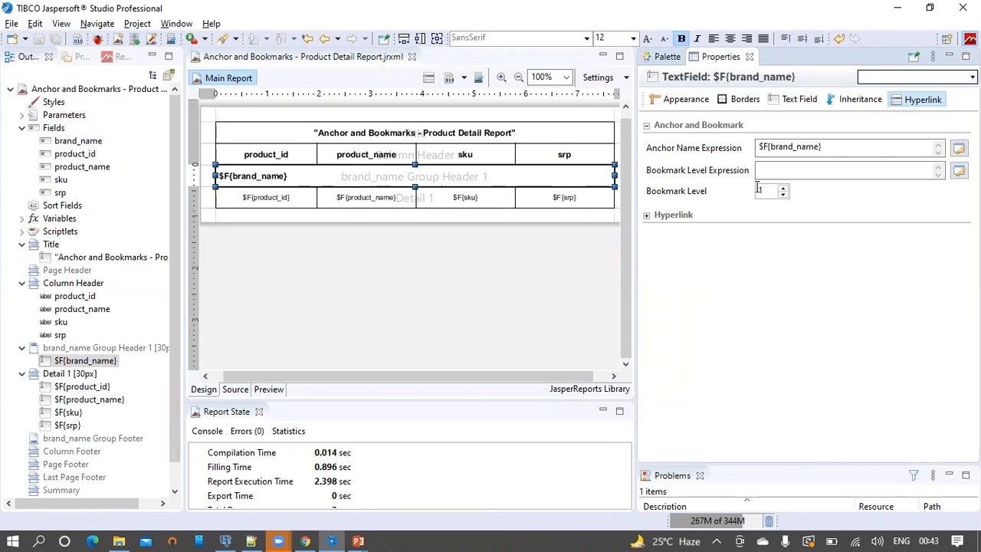
left_click_drag(766, 192, 752, 192)
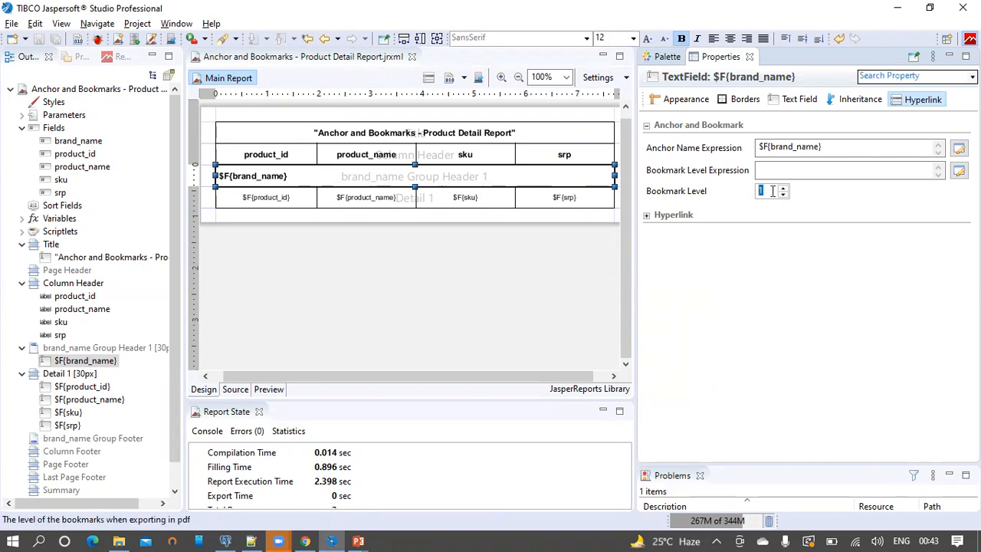
left_click(783, 190)
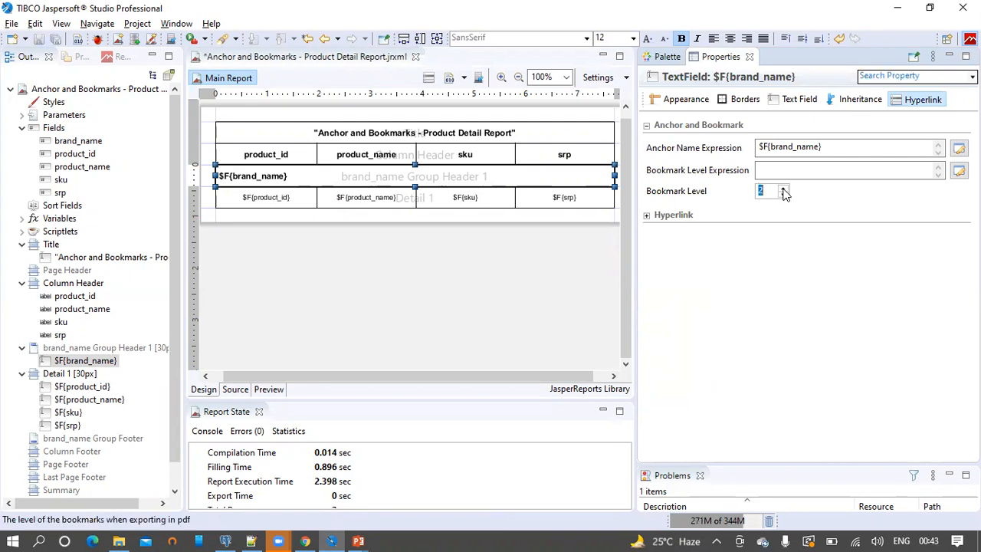
Save and republish the report to JasperReports Server, and switch to Chrome to reload it.
left_click(37, 40)
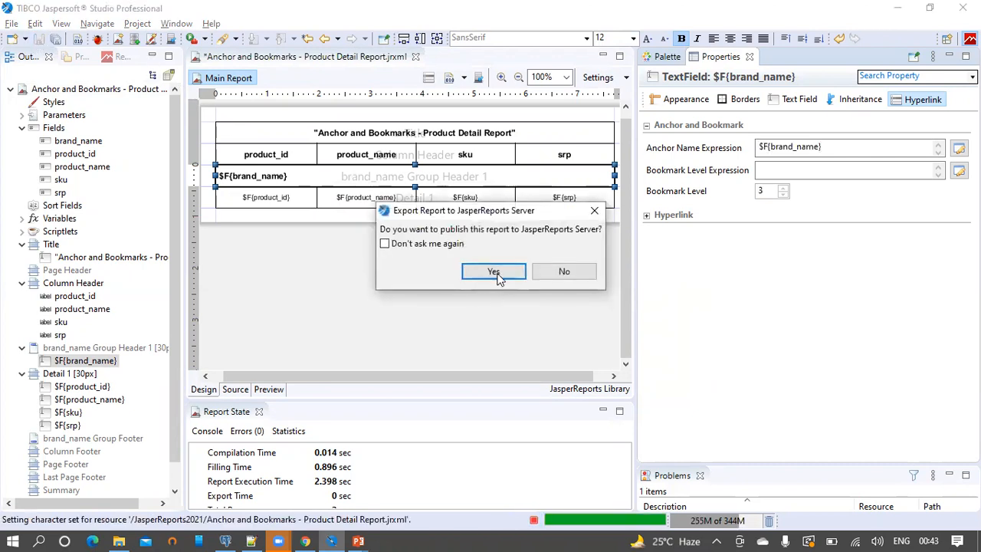
left_click(494, 271)
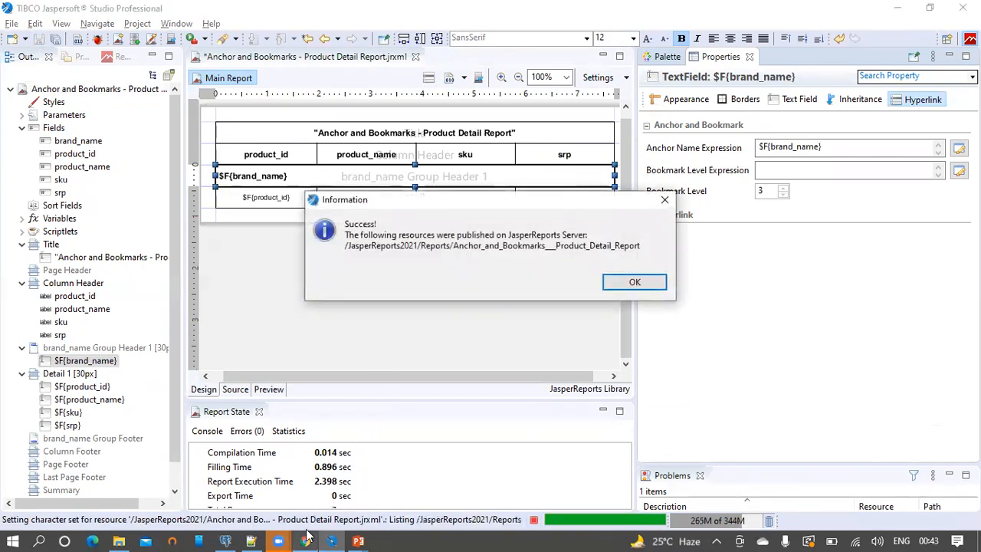
left_click(305, 540)
left_click(462, 38)
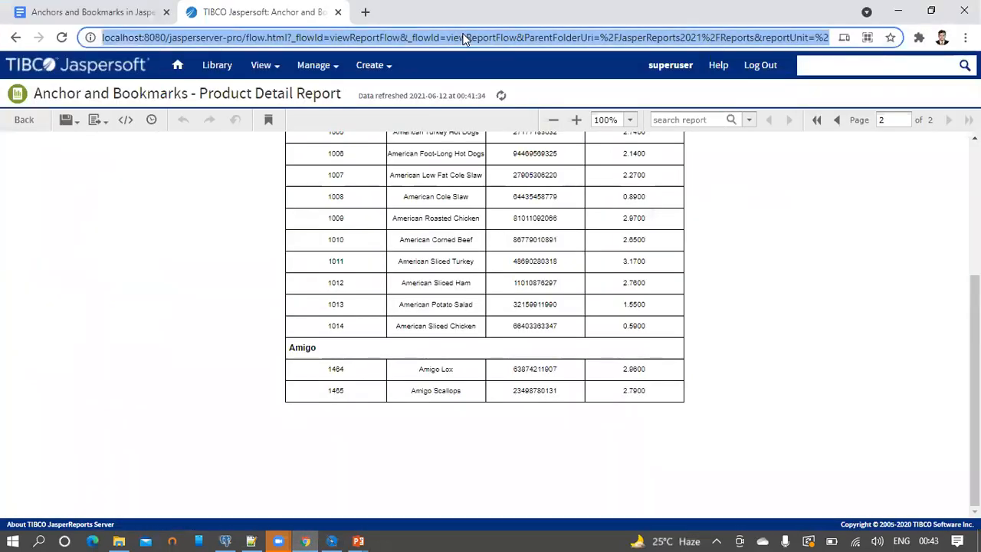
key("Return")
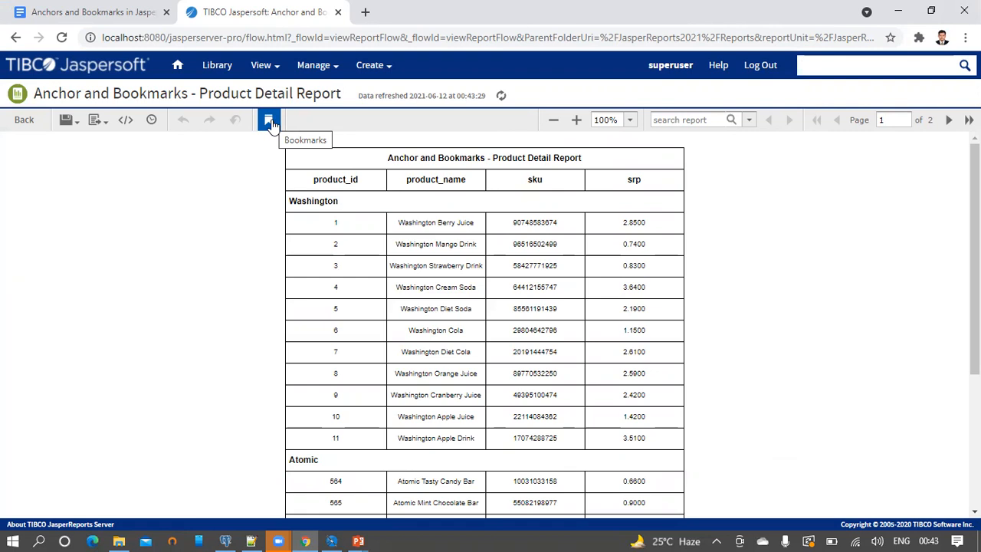
Test the nested bookmarks by jumping to the Washington, Atomic, Akron and American groups, and close the bookmarks list.
left_click(268, 121)
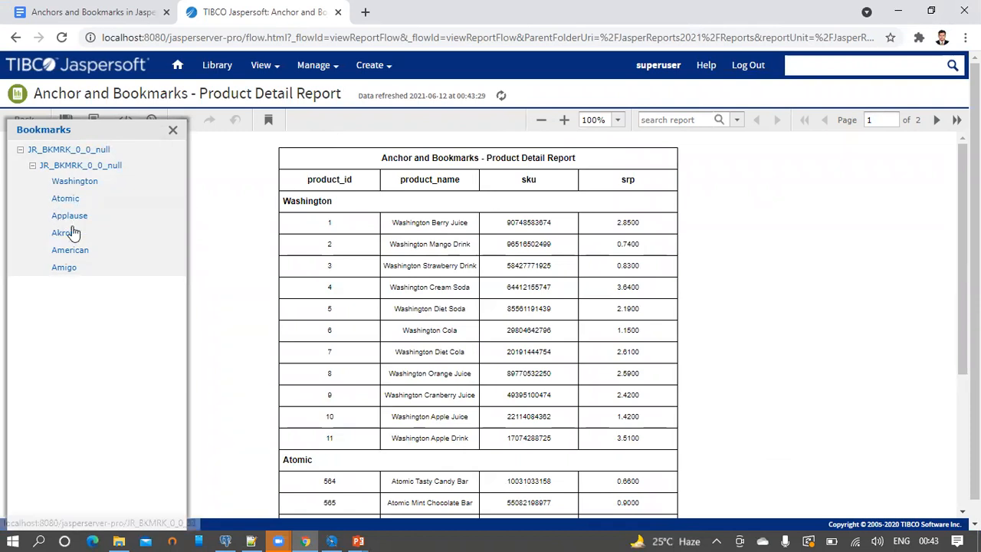
left_click(74, 181)
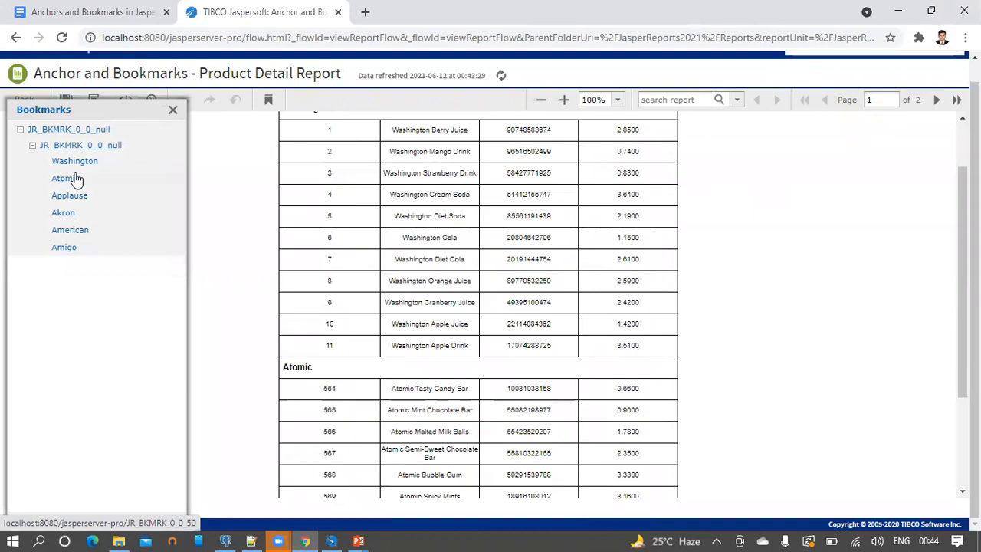
left_click(73, 181)
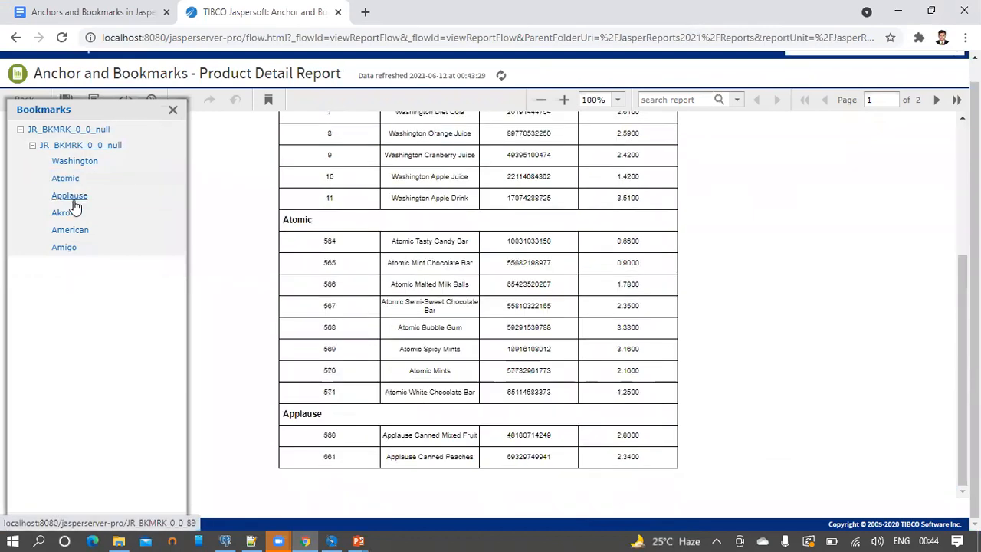
left_click(63, 212)
left_click(70, 230)
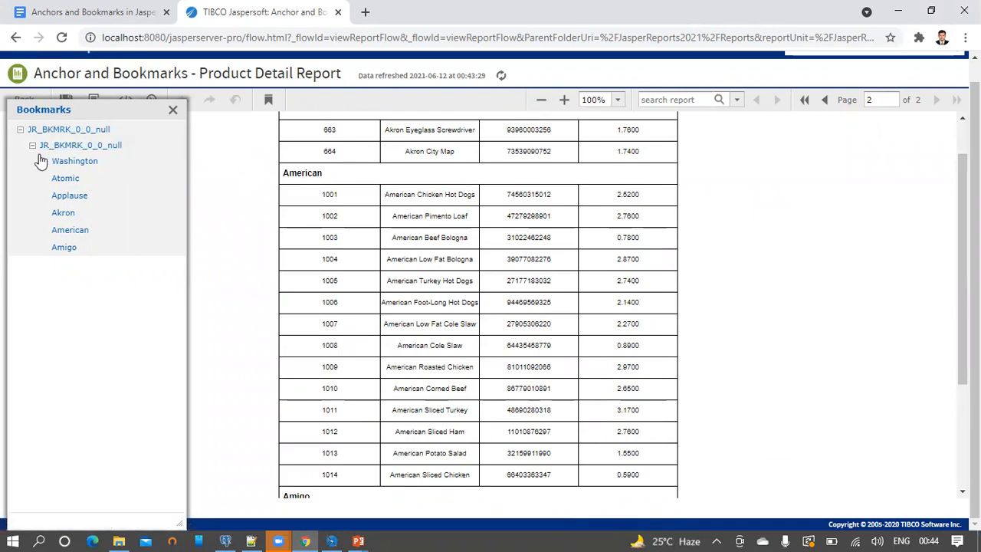
left_click(172, 113)
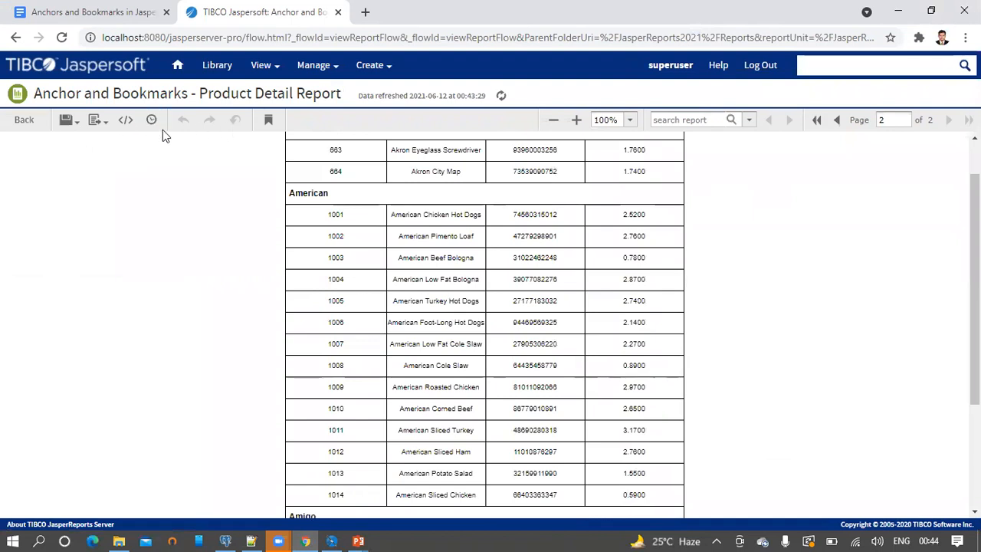
Export the report as PDF and open the downloaded file from its folder in Adobe Reader.
mouse_move(100, 125)
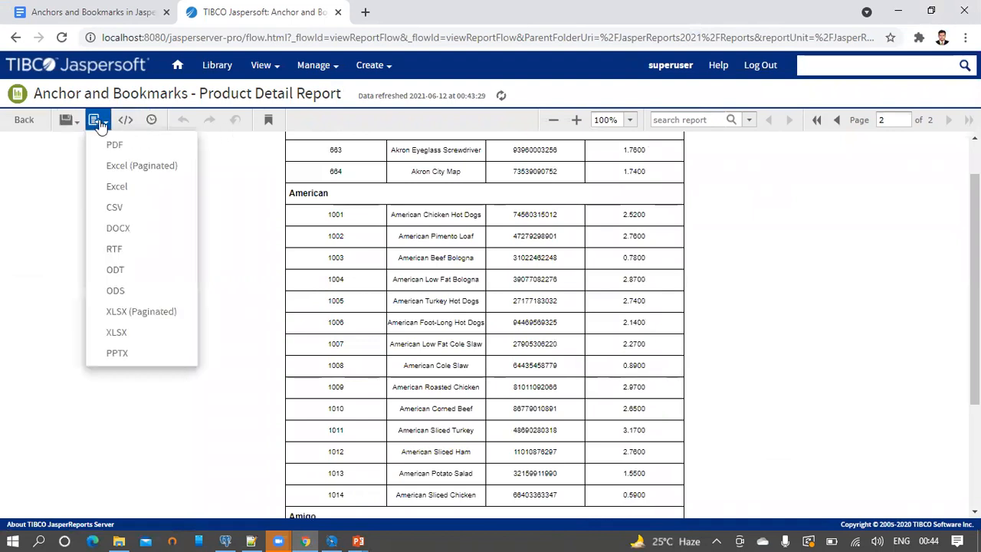
left_click(105, 144)
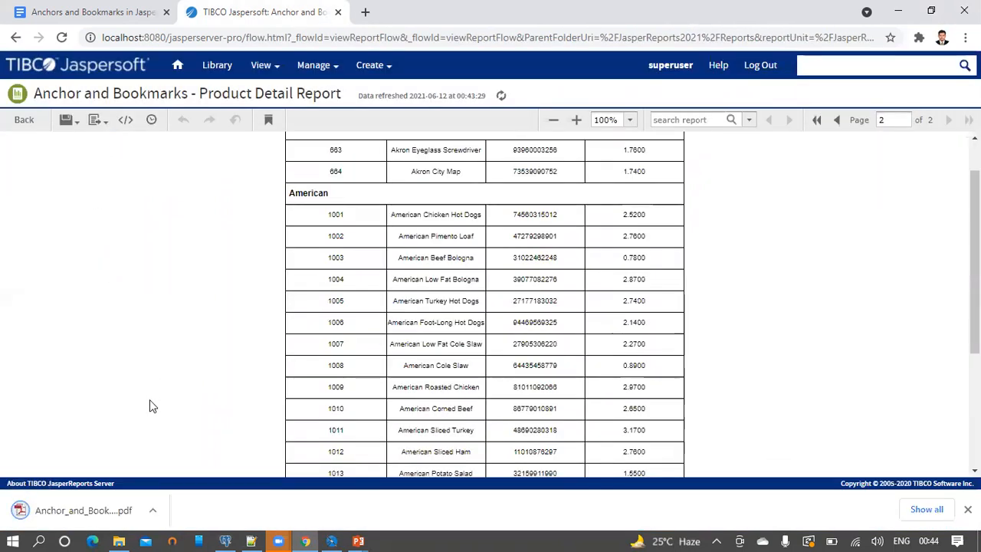
left_click(153, 510)
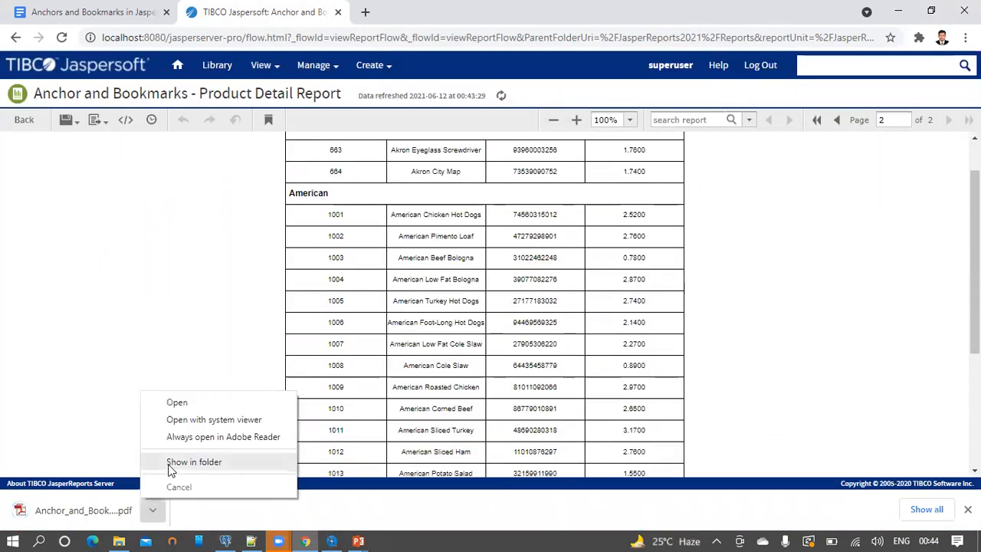
left_click(174, 460)
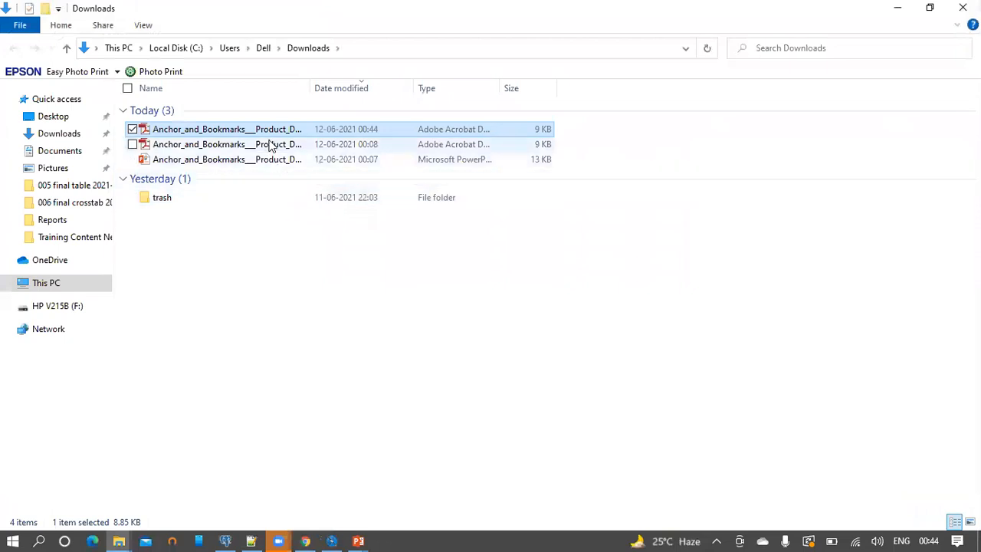
double_click(273, 131)
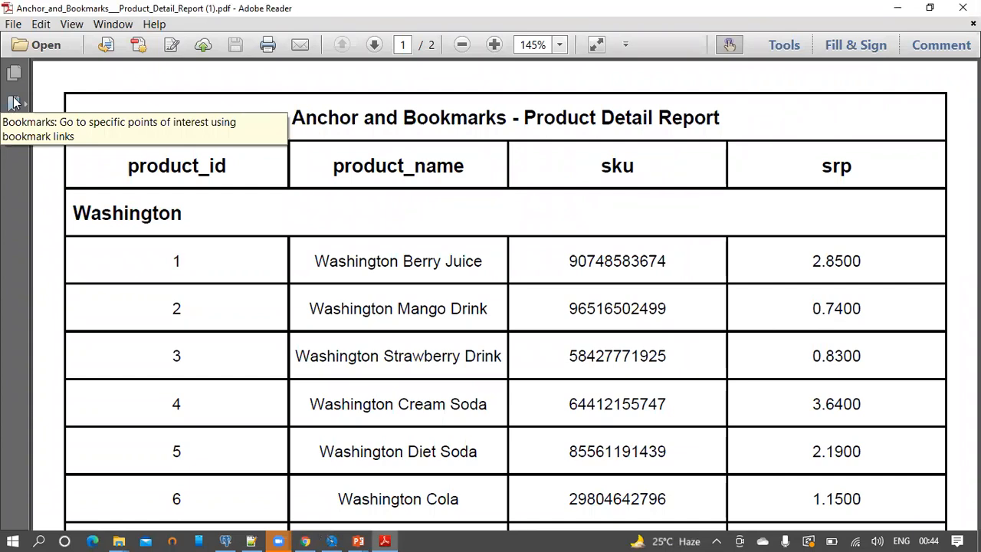
Show the PDF's bookmarks, expand both parent levels and jump to the Akron group.
left_click(14, 102)
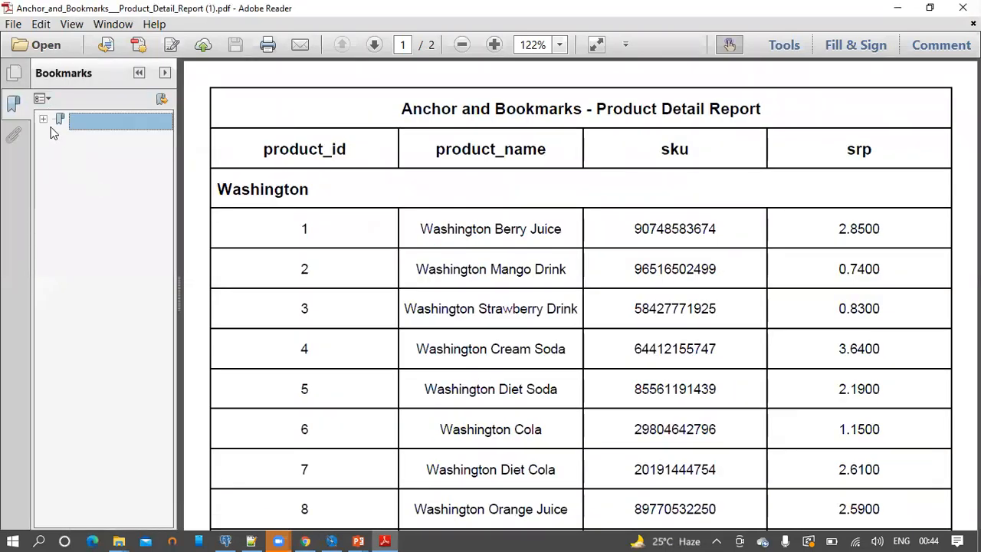
left_click(42, 120)
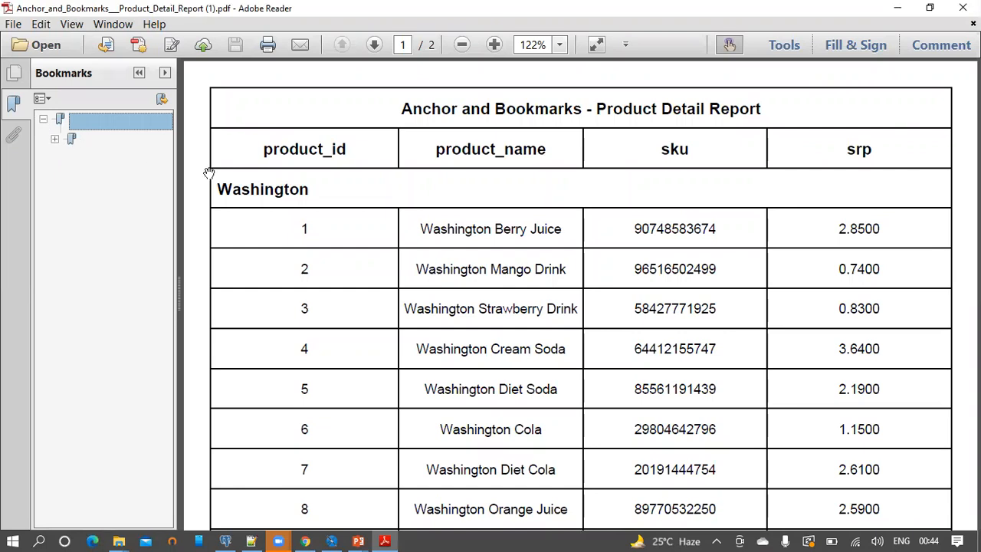
left_click(55, 141)
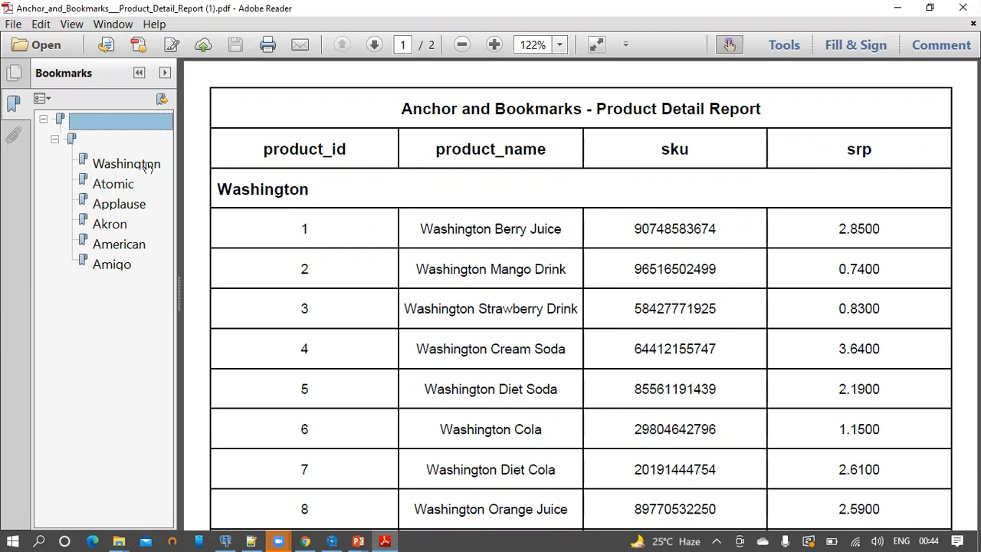
left_click(107, 226)
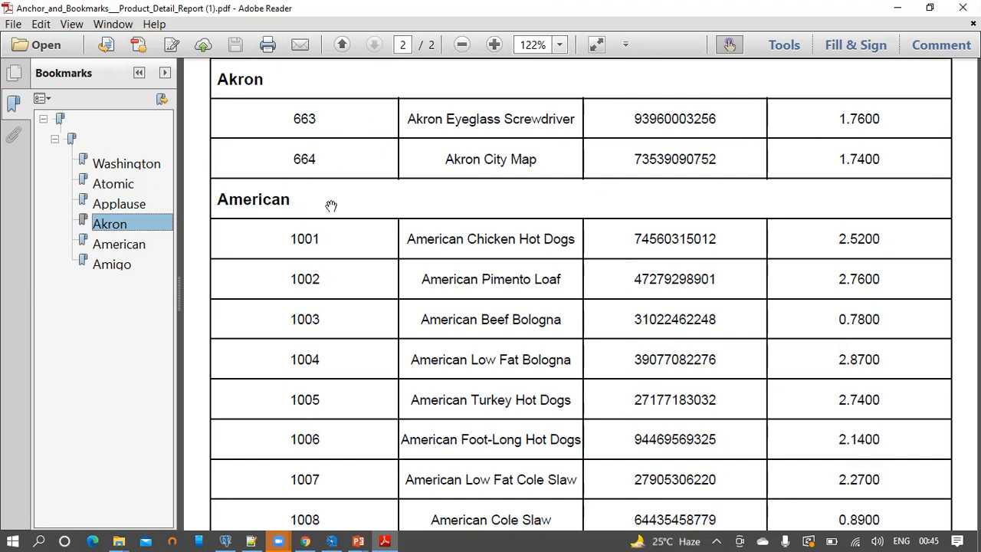
Switch to the PowerPoint slide show and advance to the Recap slide.
left_click(306, 536)
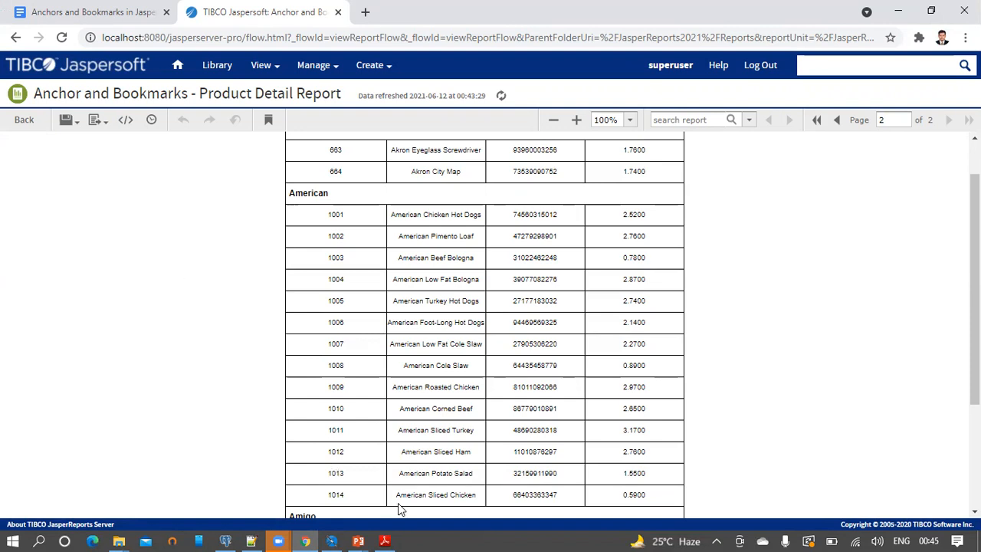
left_click(358, 541)
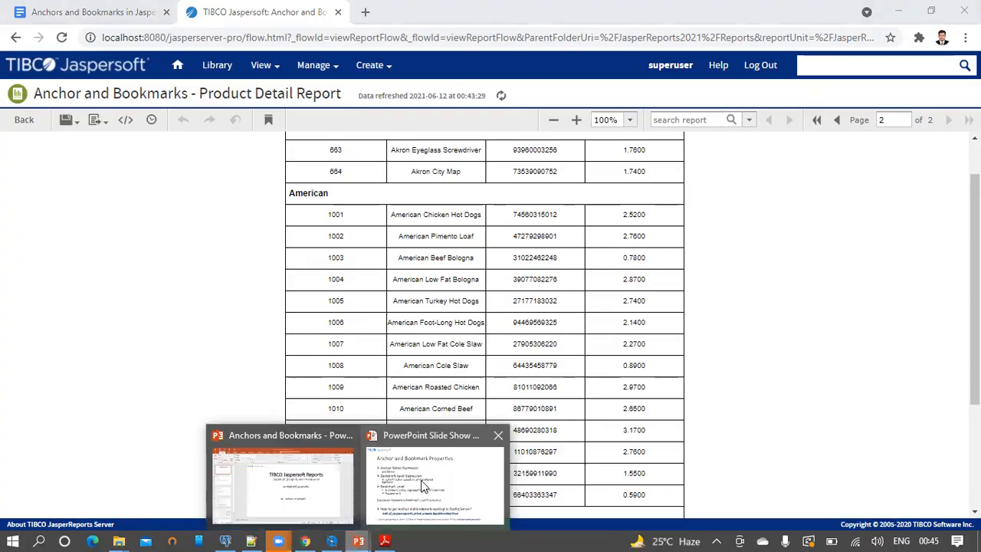
left_click(423, 485)
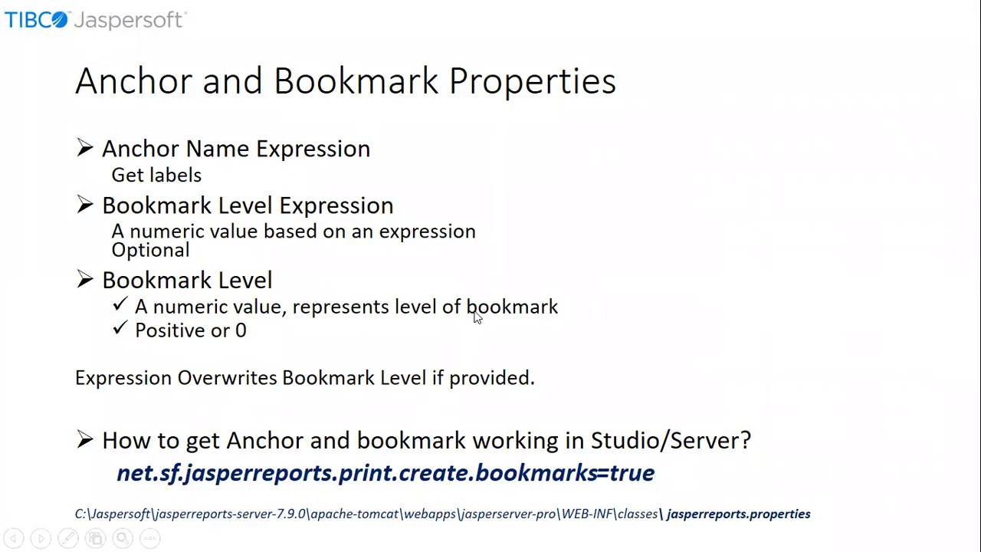
key("Right")
key("Right")
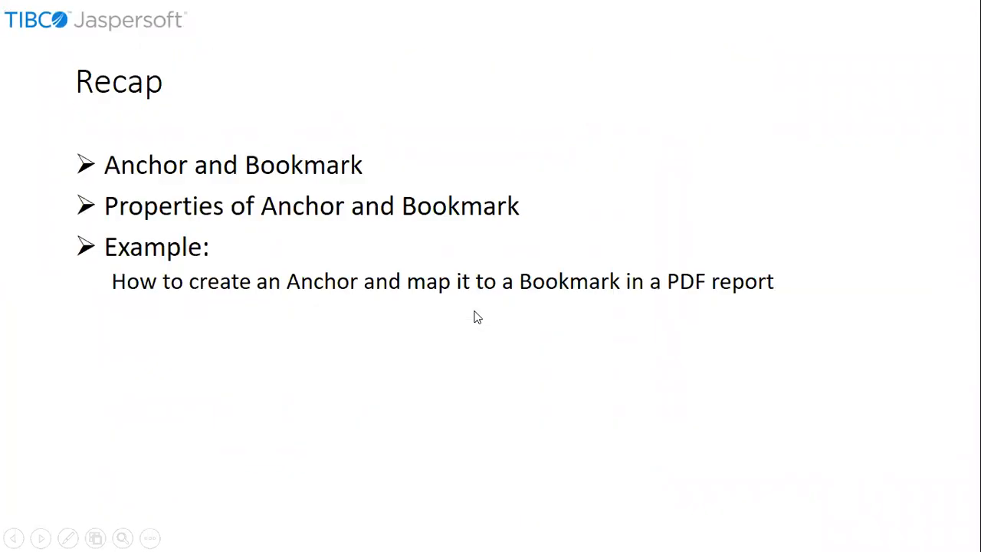